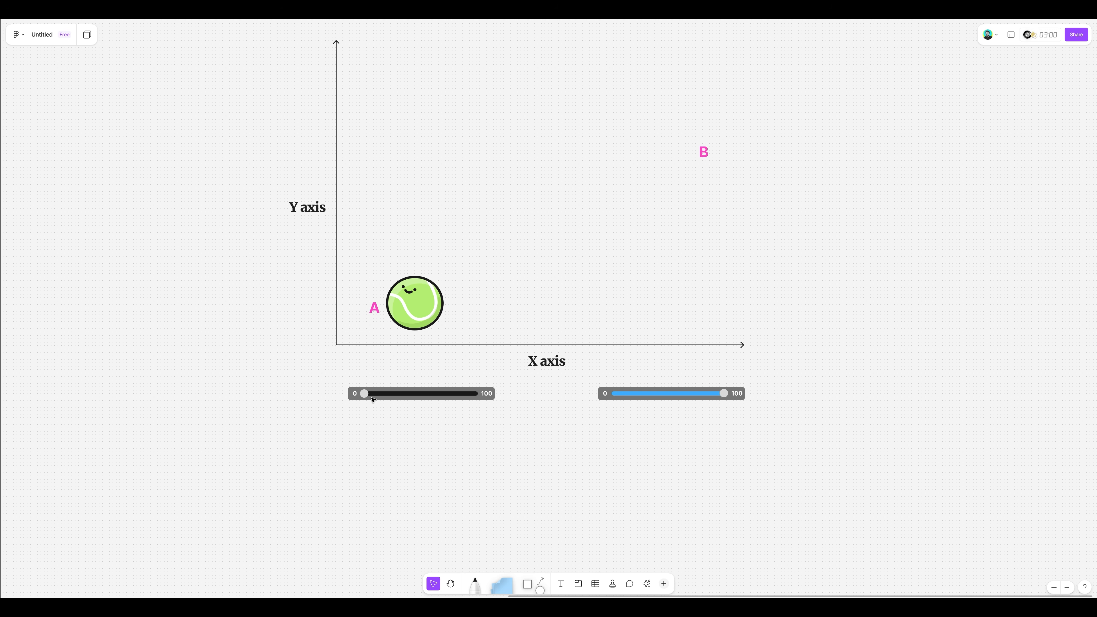
- Place a copy of the tennis ball next to point B and draw a dashed curved arrow from the ball at A to it
{"action": "left_click", "coordinate": [420, 308]}
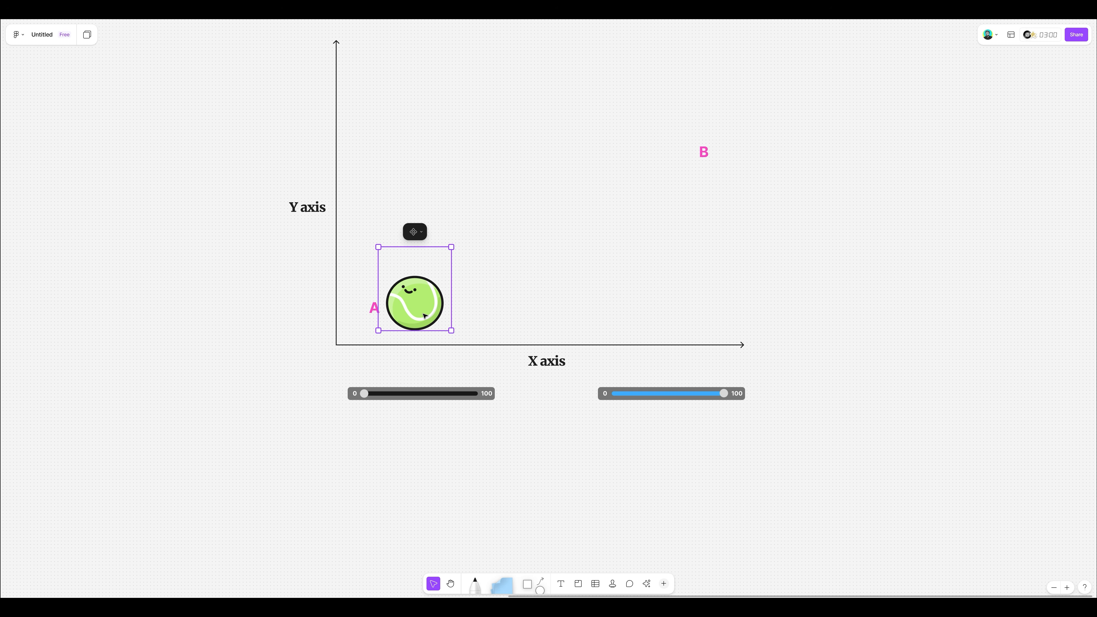
{"action": "left_click_drag", "start_coordinate": [440, 305], "coordinate": [744, 191]}
{"action": "left_click", "coordinate": [537, 584]}
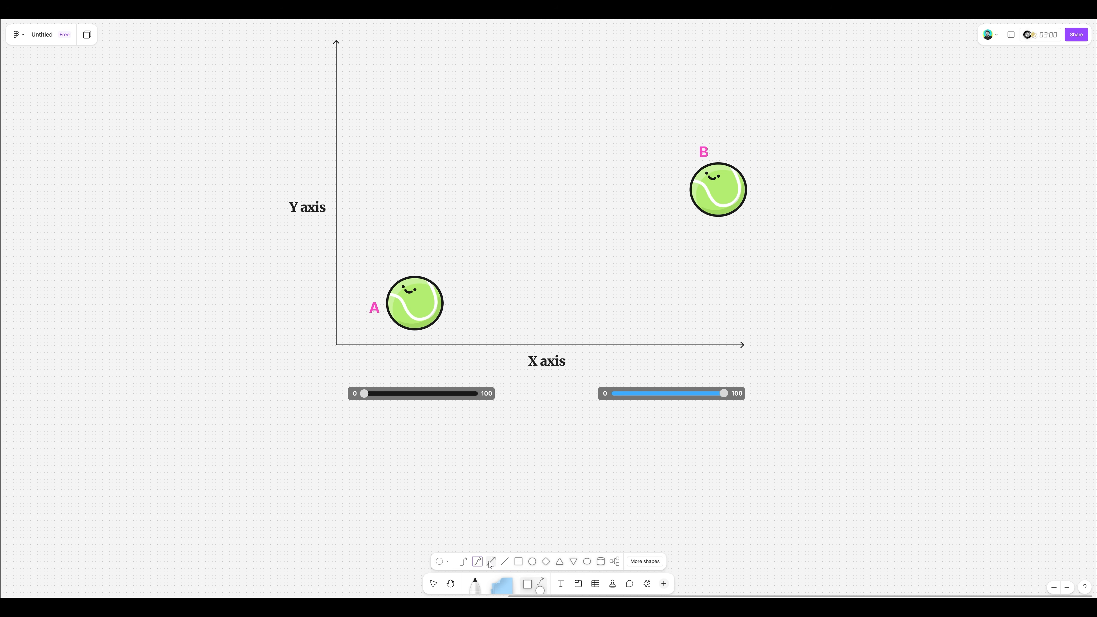
{"action": "left_click_drag", "start_coordinate": [489, 282], "coordinate": [681, 191]}
{"action": "key", "text": "Escape"}
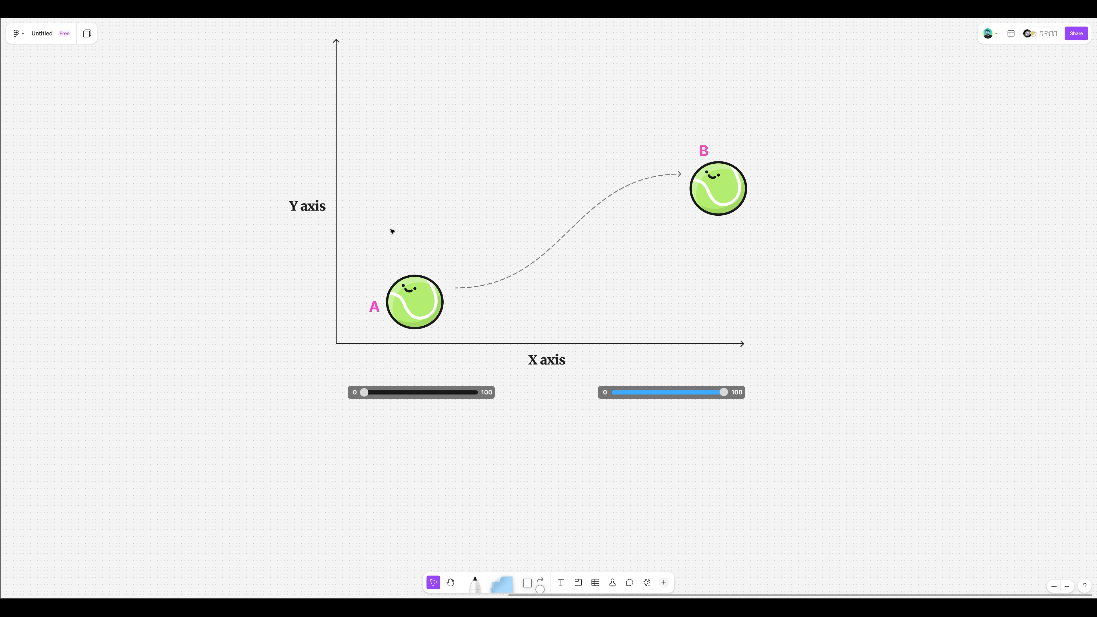
- Add the text label "[x1,y1]" above the tennis ball at point A
{"action": "key", "text": "t"}
{"action": "left_click", "coordinate": [391, 235]}
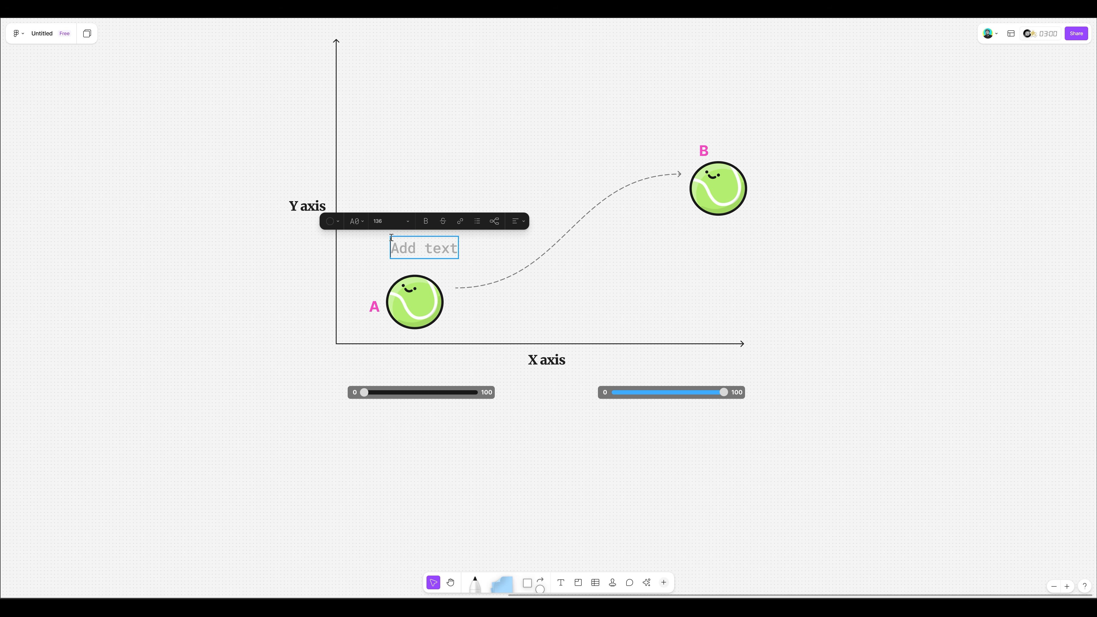
{"action": "type", "text": "[x1,y1"}
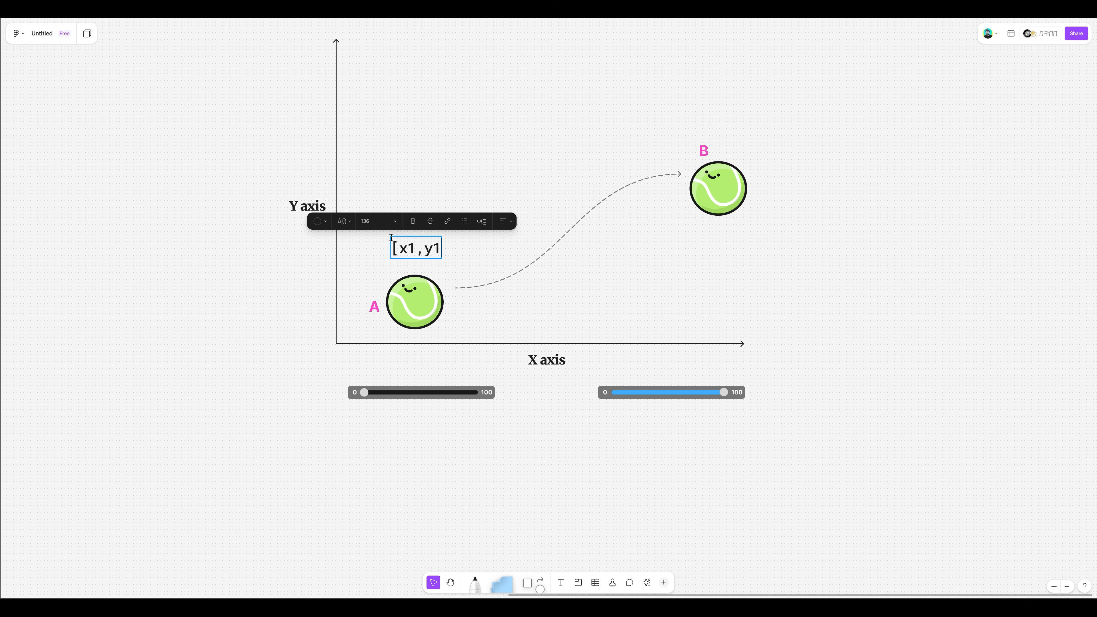
{"action": "type", "text": "]"}
{"action": "key", "text": "Escape"}
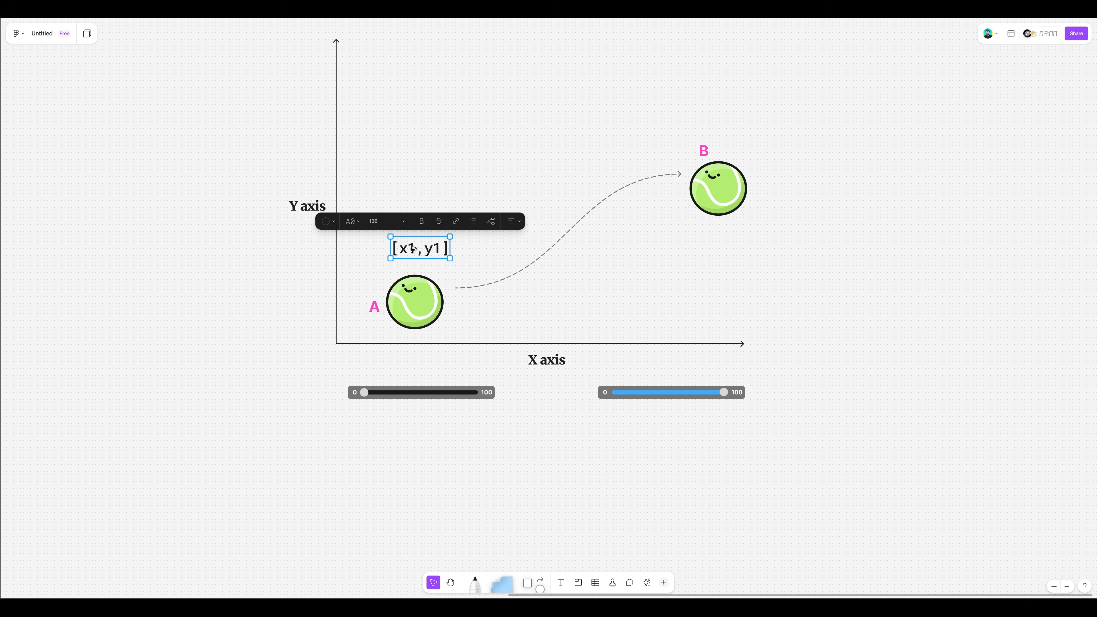
- Copy the coordinate label to below the ball at point B, change it to "[x2,y2]" and align it under the ball
{"action": "left_click_drag", "start_coordinate": [410, 247], "coordinate": [699, 239], "text": "alt"}
{"action": "double_click", "coordinate": [699, 239]}
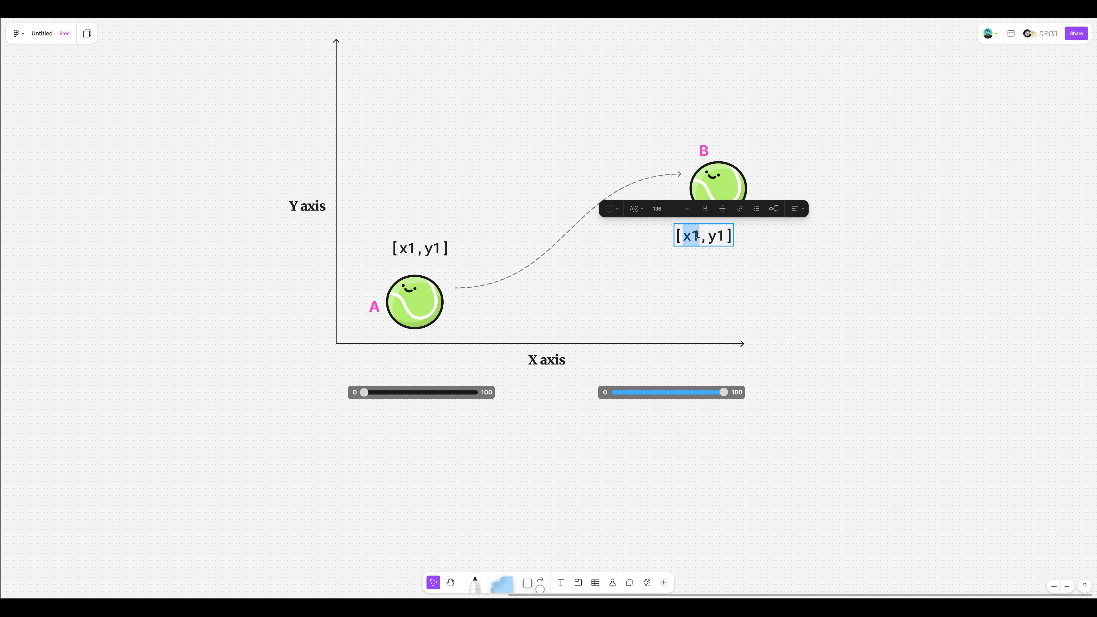
{"action": "left_click", "coordinate": [699, 237]}
{"action": "key", "text": "BackSpace"}
{"action": "type", "text": "2"}
{"action": "key", "text": "Right"}
{"action": "key", "text": "Right"}
{"action": "key", "text": "Delete"}
{"action": "type", "text": "2"}
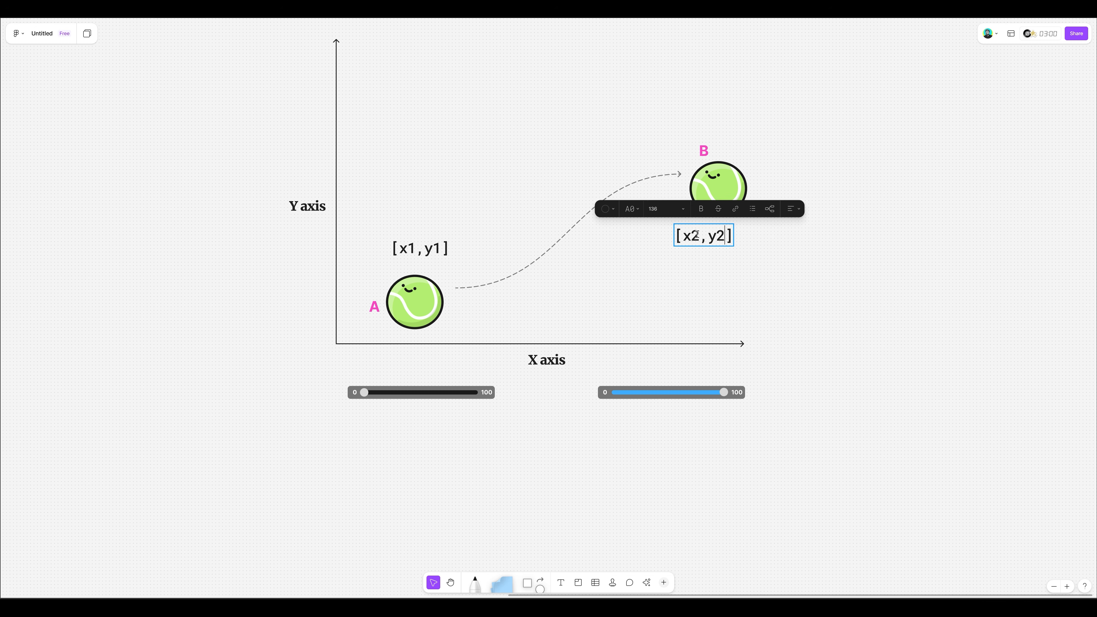
{"action": "key", "text": "Escape"}
{"action": "left_click_drag", "start_coordinate": [715, 235], "coordinate": [724, 235]}
{"action": "left_click", "coordinate": [821, 272]}
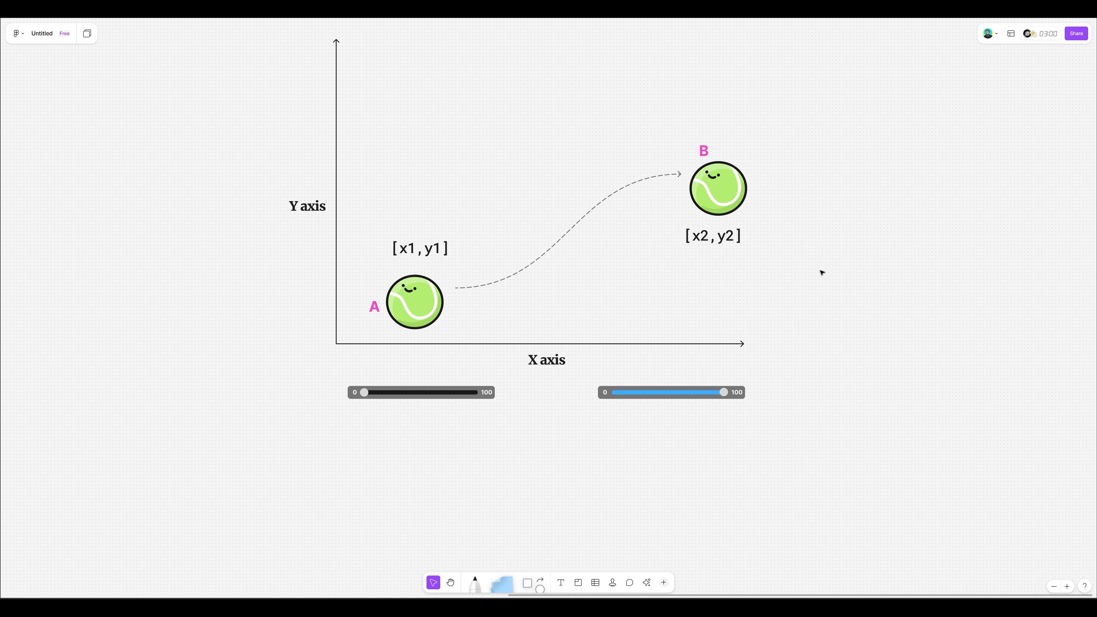
- Add the text "linear(inputValue,inMin,inMax,outMin,outMax)" below the two sliders
{"action": "key", "text": "t"}
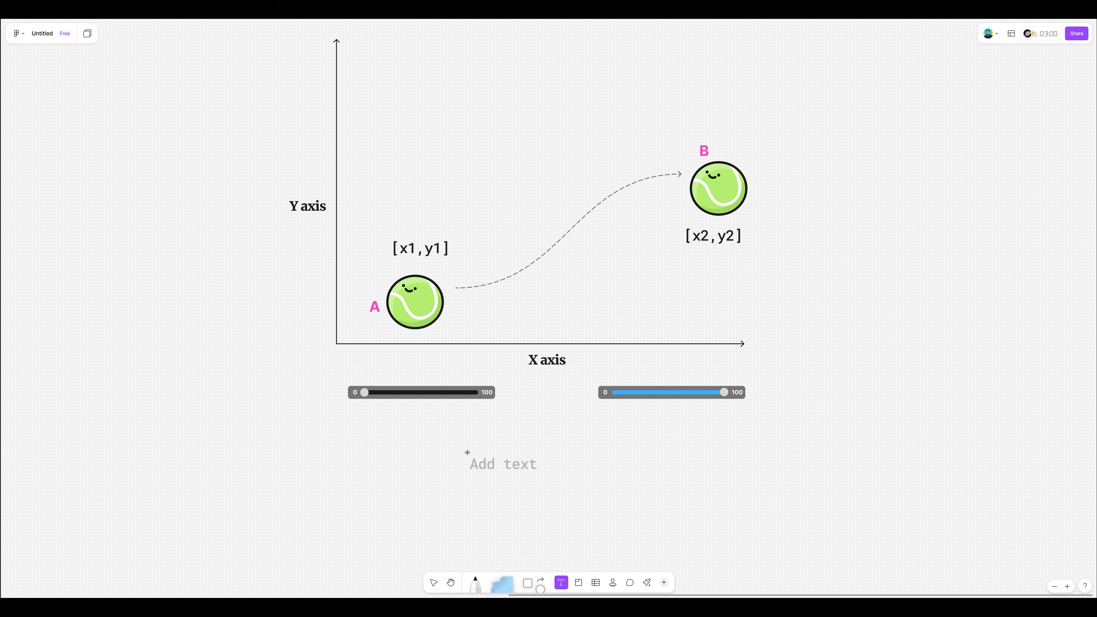
{"action": "left_click", "coordinate": [431, 451]}
{"action": "type", "text": "linear("}
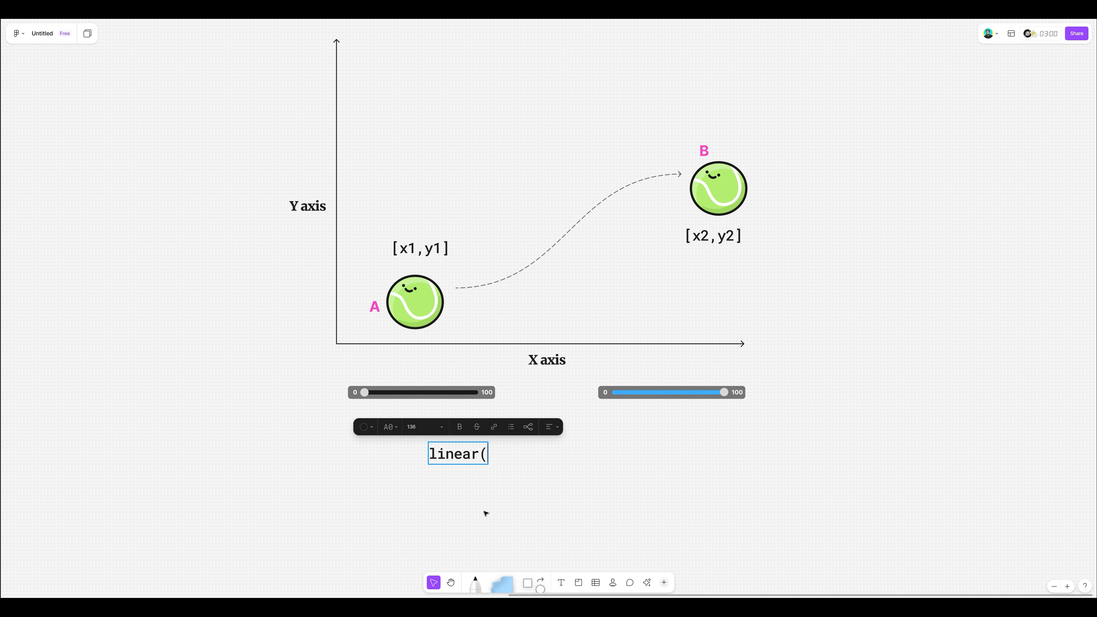
{"action": "type", "text": "inputValue"}
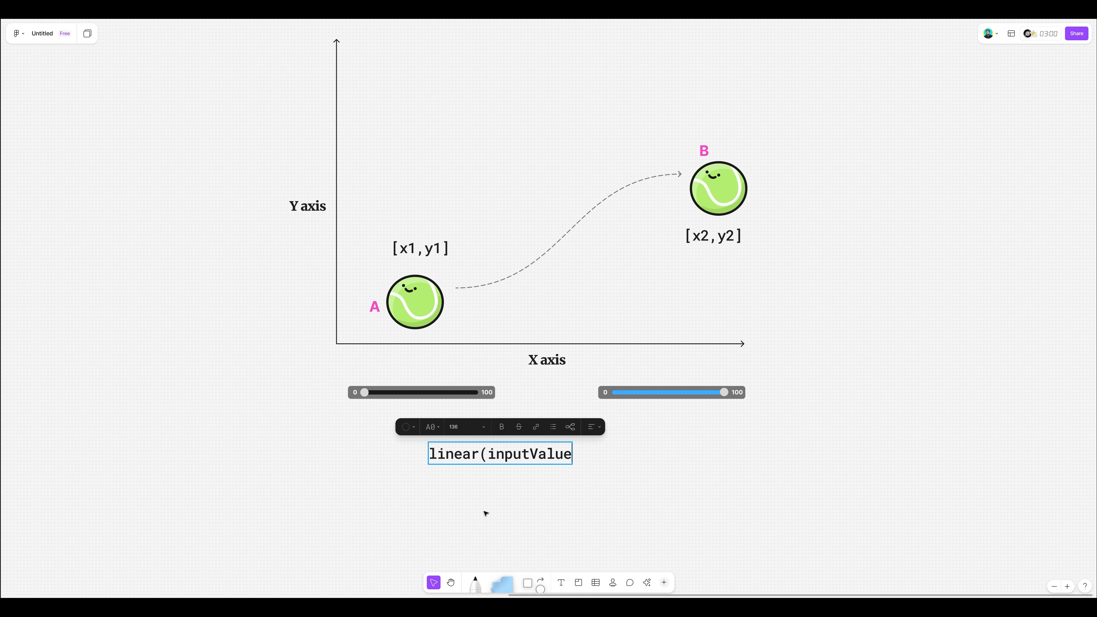
{"action": "type", "text": ","}
{"action": "type", "text": "inMi"}
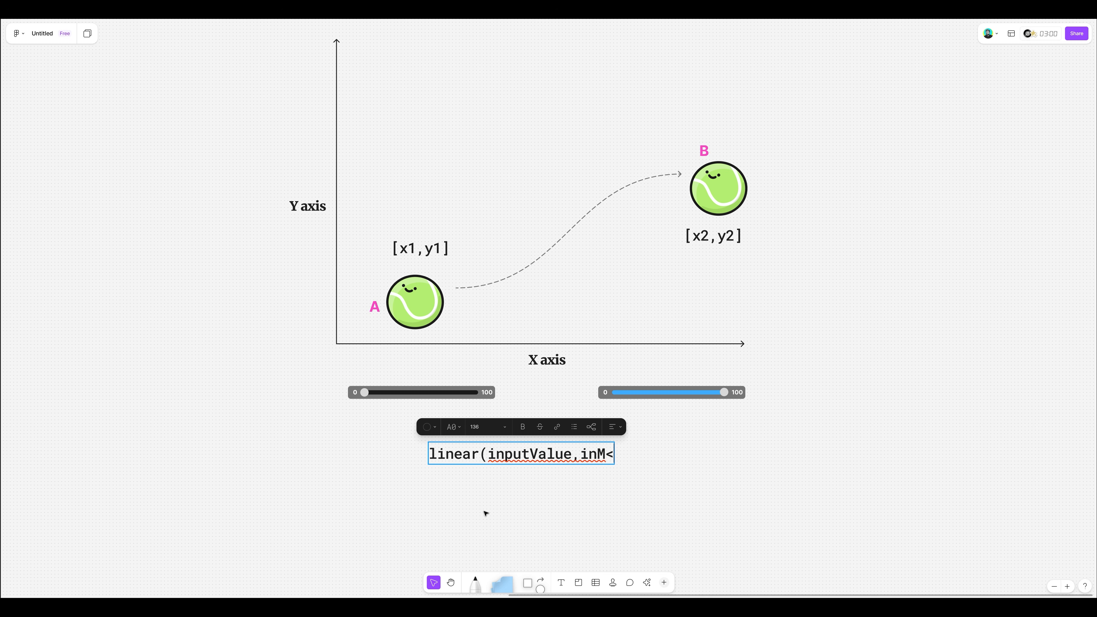
{"action": "type", "text": "n,"}
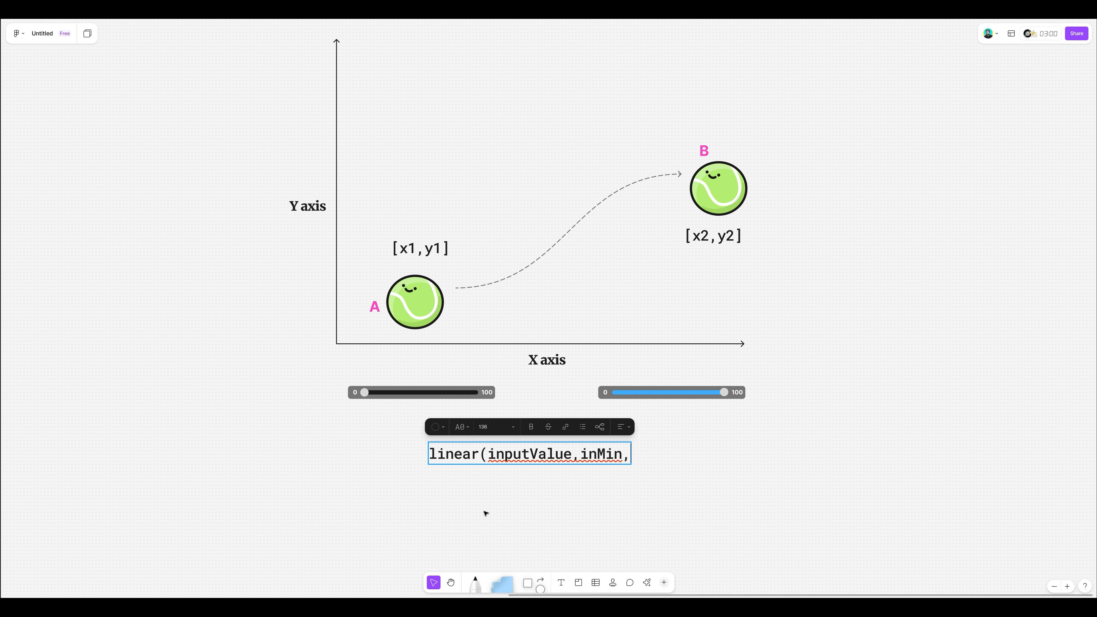
{"action": "type", "text": "inMax"}
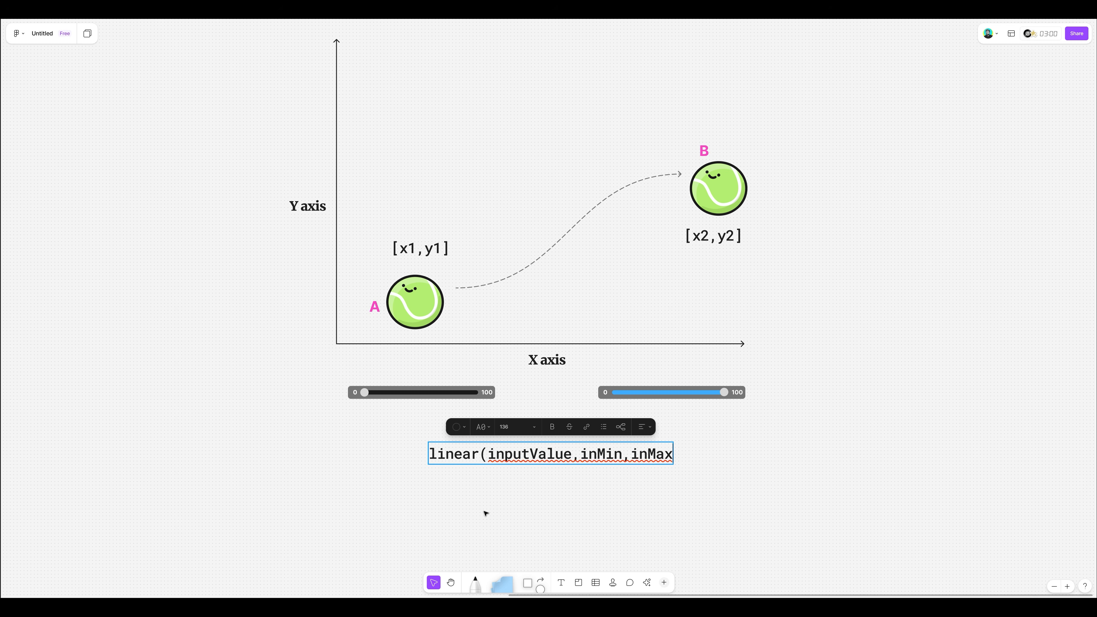
{"action": "type", "text": ","}
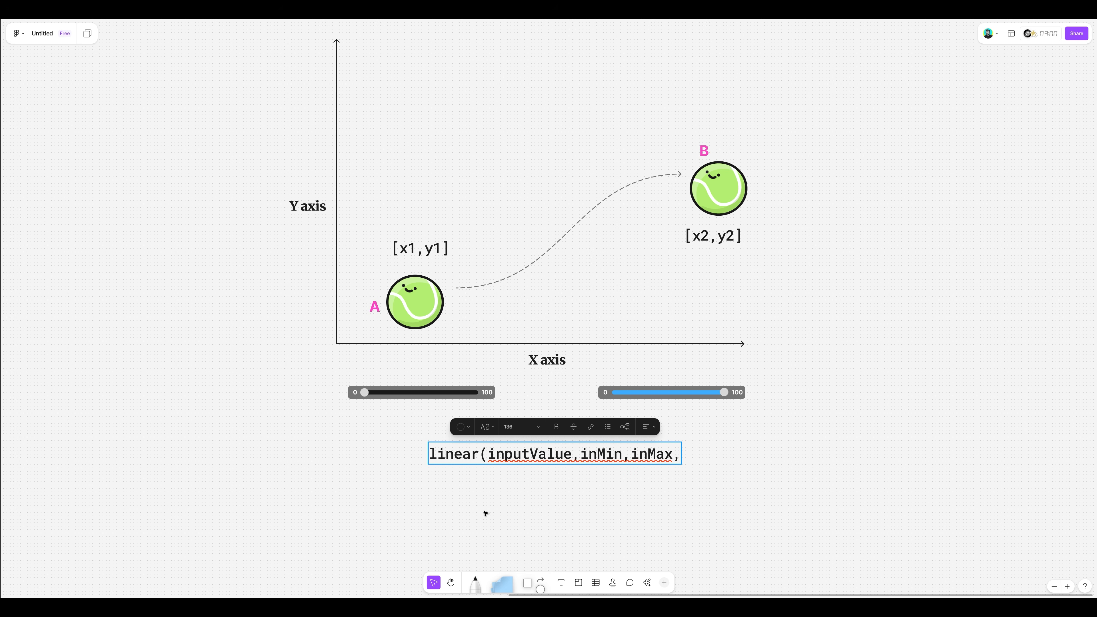
{"action": "type", "text": "outMin"}
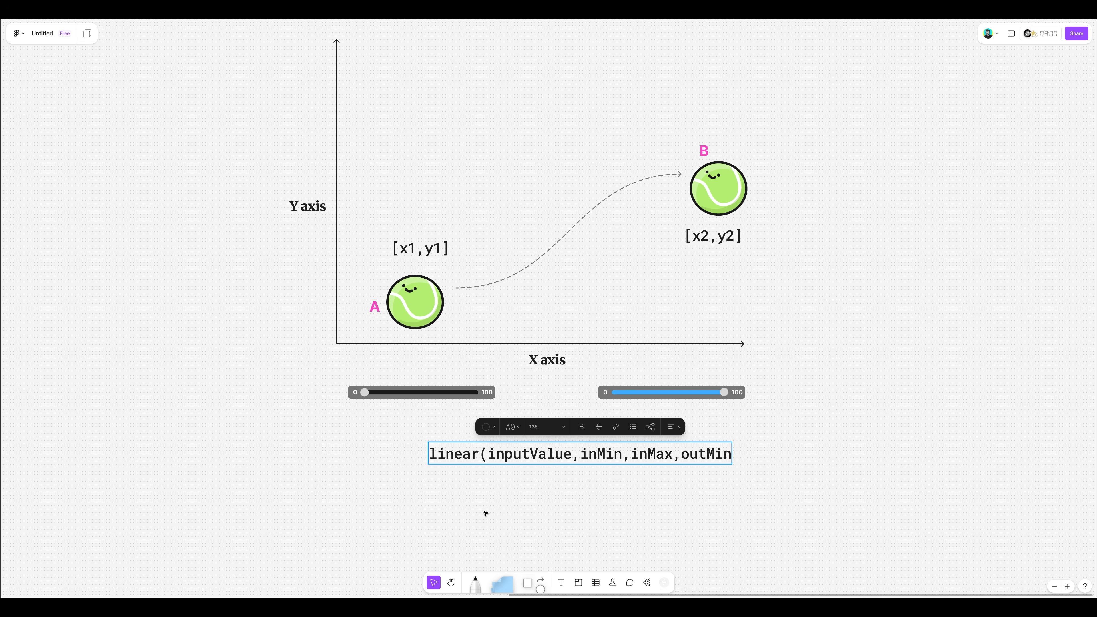
{"action": "type", "text": ",outMax"}
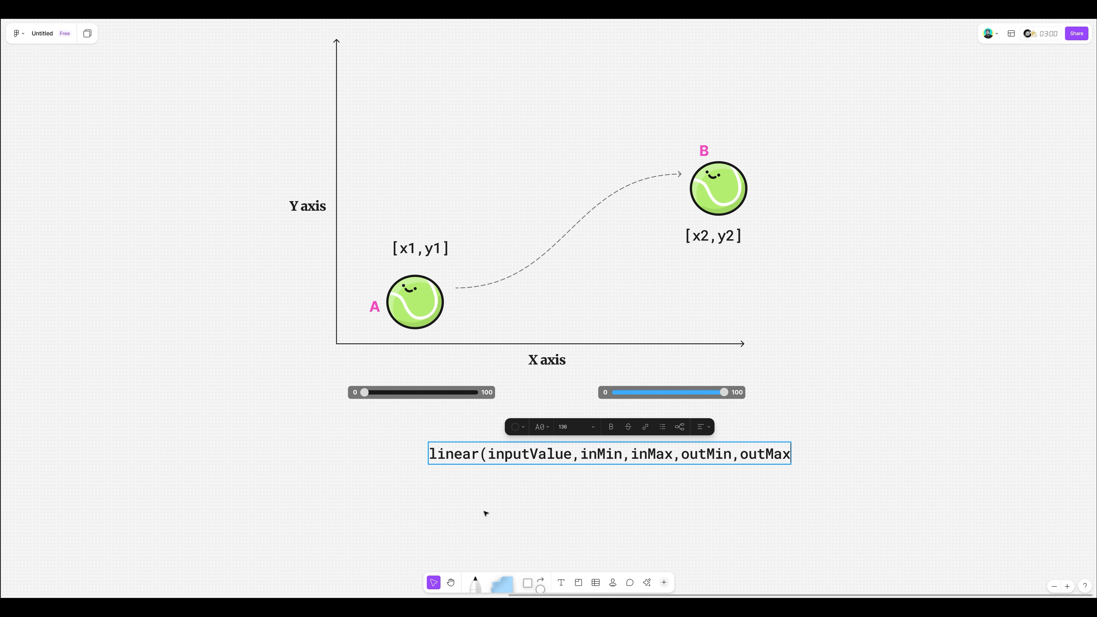
{"action": "type", "text": ")"}
{"action": "key", "text": "Escape"}
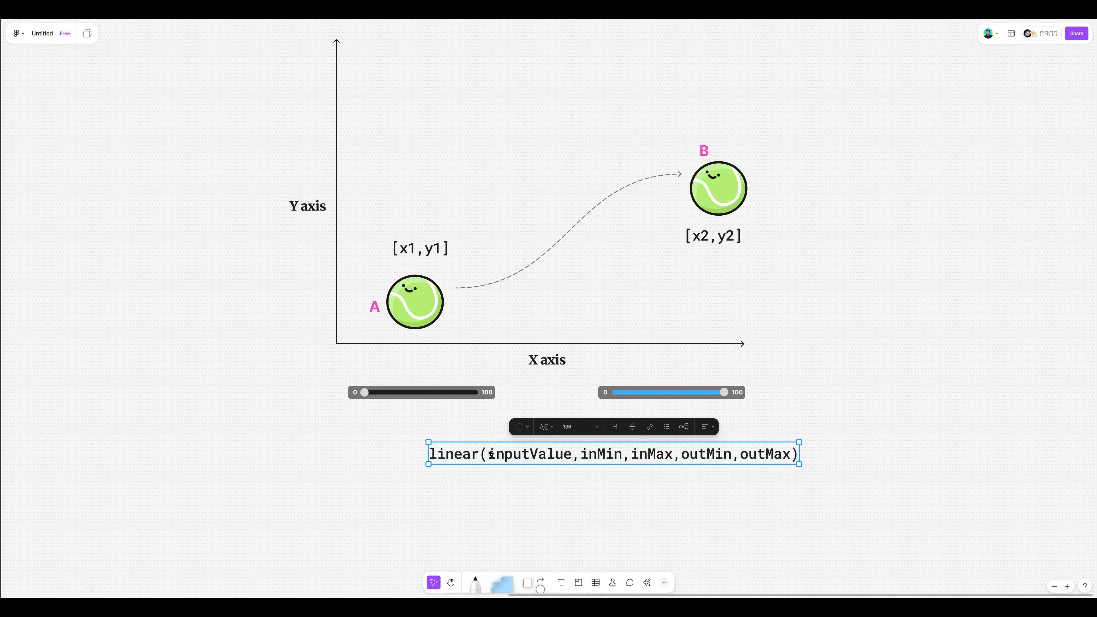
- Centre the linear expression below the sliders and colour "inputValue,inMin,inMax" purple
{"action": "left_click_drag", "start_coordinate": [489, 451], "coordinate": [724, 450]}
{"action": "double_click", "coordinate": [423, 447]}
{"action": "left_click", "coordinate": [452, 420]}
{"action": "left_click", "coordinate": [466, 391]}
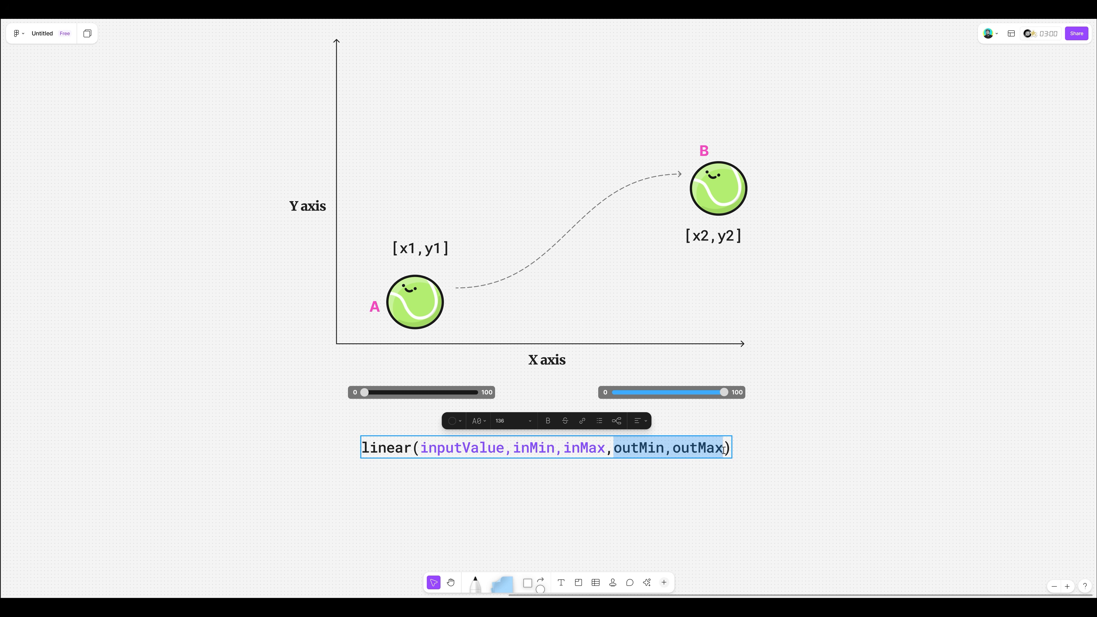
- Colour "outMin,outMax" pink in the linear expression and finish editing the text
{"action": "left_click", "coordinate": [451, 420]}
{"action": "left_click", "coordinate": [504, 385]}
{"action": "key", "text": "Escape"}
{"action": "key", "text": "Escape"}
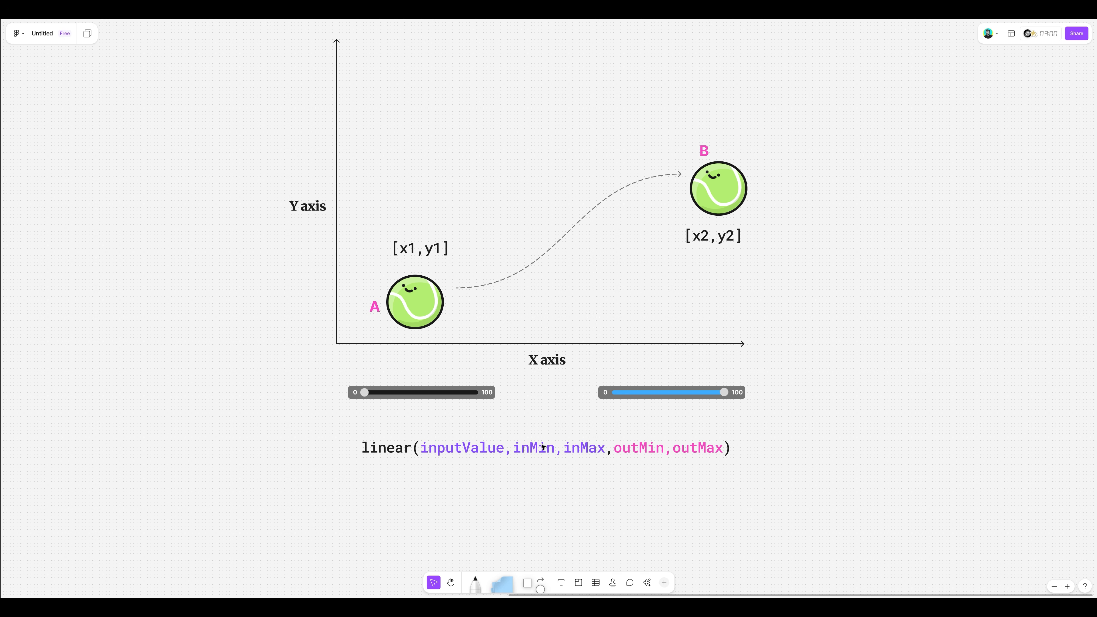
- Duplicate the linear expression directly beneath the original and replace inputValue with "valueofSlider" in the copy
{"action": "left_click_drag", "start_coordinate": [542, 447], "coordinate": [421, 477]}
{"action": "double_click", "coordinate": [462, 478]}
{"action": "type", "text": "valueo"}
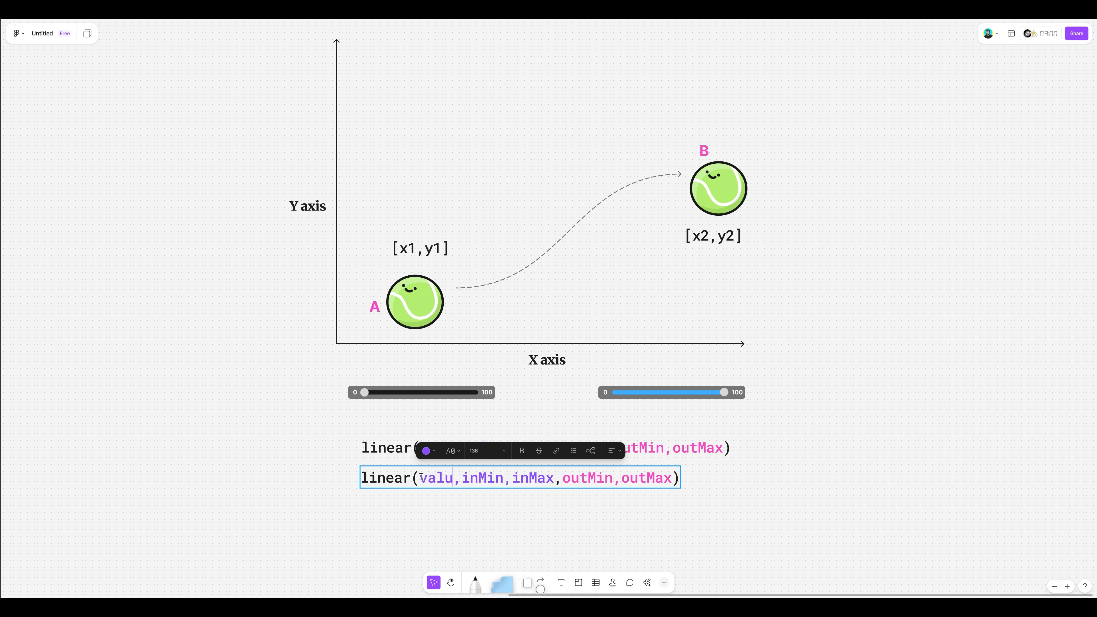
{"action": "type", "text": "fSlider"}
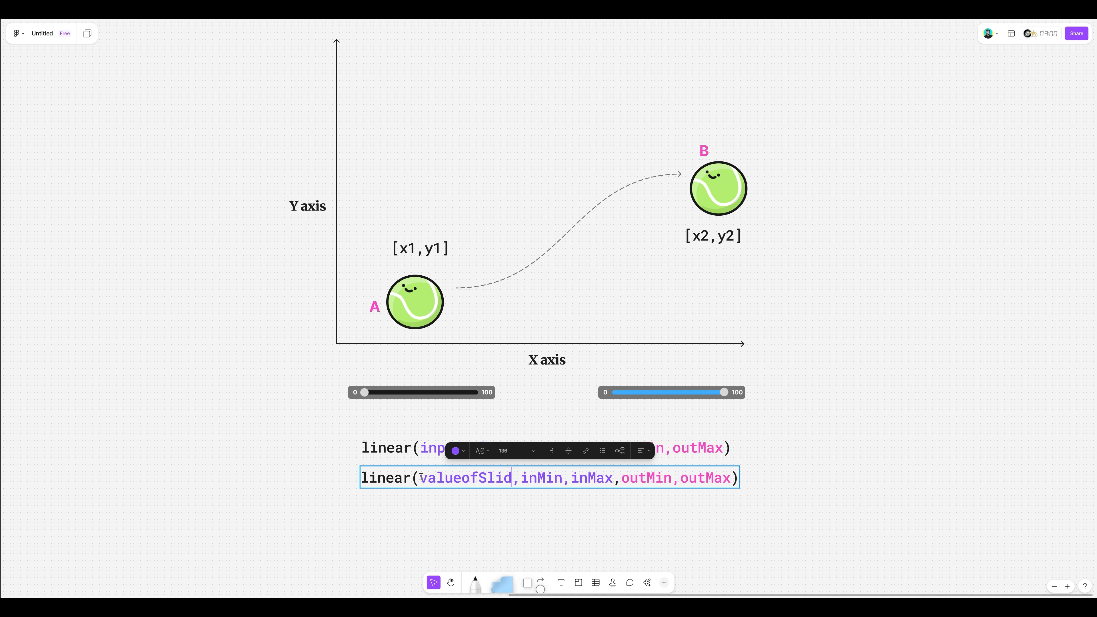
- Replace inMin with 0 in the copied linear expression
{"action": "key", "text": "Right"}
{"action": "key", "text": "Right"}
{"action": "key", "text": "Right"}
{"action": "key", "text": "Right"}
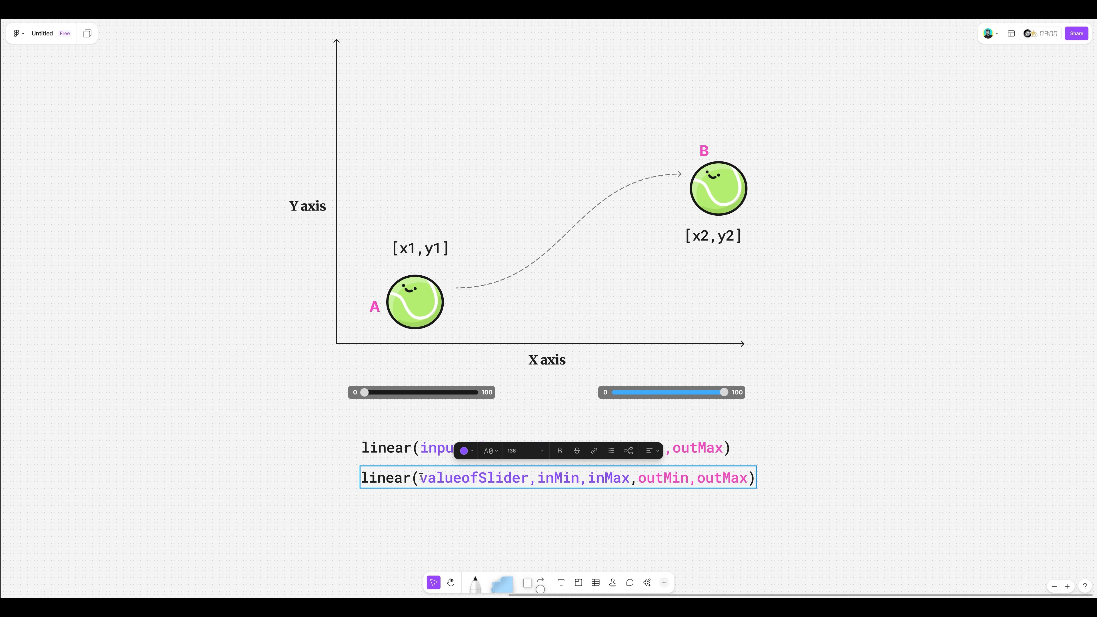
{"action": "key", "text": "BackSpace"}
{"action": "key", "text": "BackSpace"}
- Replace inMax with 100 in the copied linear expression and finish editing the text
{"action": "key", "text": "BackSpace"}
{"action": "key", "text": "BackSpace"}
{"action": "key", "text": "BackSpace"}
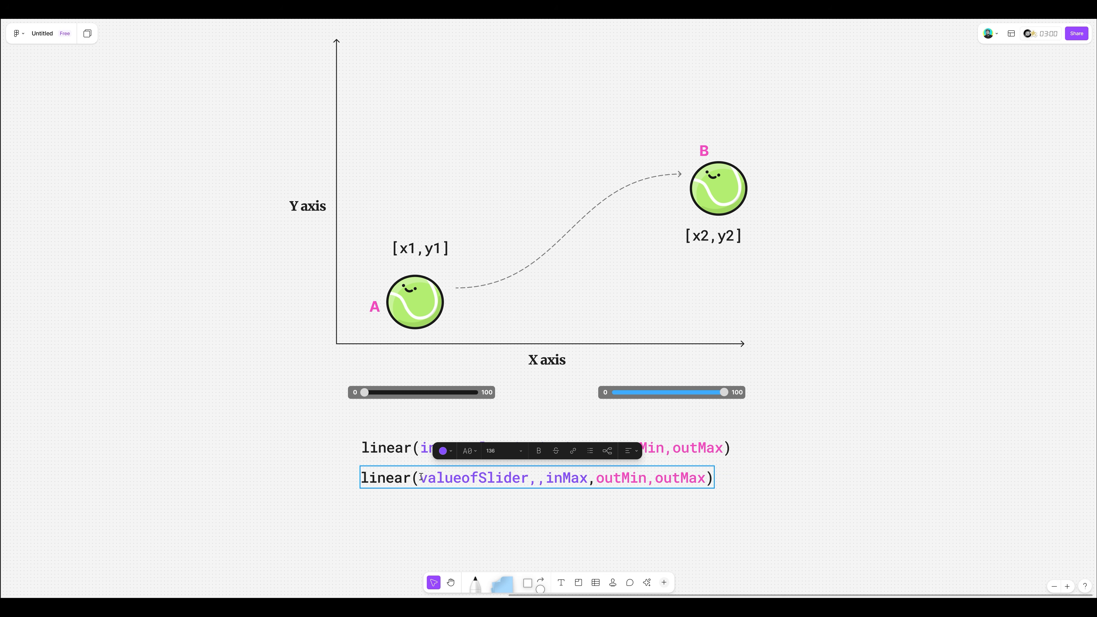
{"action": "type", "text": "0"}
{"action": "key", "text": "Right"}
{"action": "key", "text": "Right"}
{"action": "key", "text": "Right"}
{"action": "key", "text": "Right"}
{"action": "key", "text": "Right"}
{"action": "key", "text": "Right"}
{"action": "key", "text": "BackSpace"}
{"action": "key", "text": "BackSpace"}
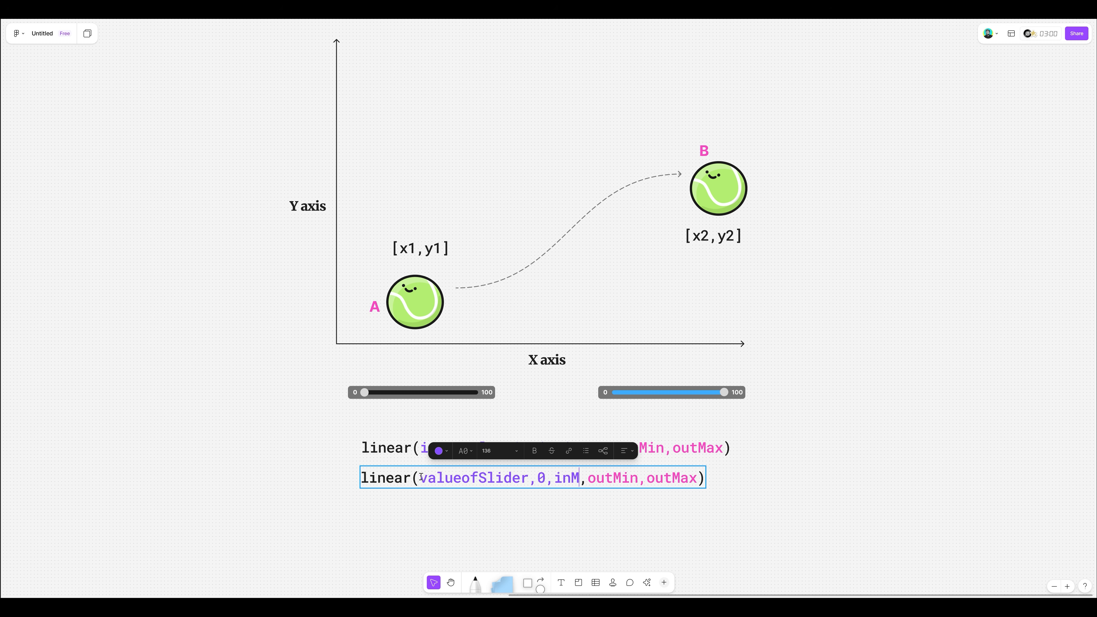
{"action": "key", "text": "BackSpace"}
{"action": "key", "text": "BackSpace"}
{"action": "key", "text": "BackSpace"}
{"action": "type", "text": "100"}
{"action": "key", "text": "Escape"}
{"action": "left_click", "coordinate": [618, 508]}
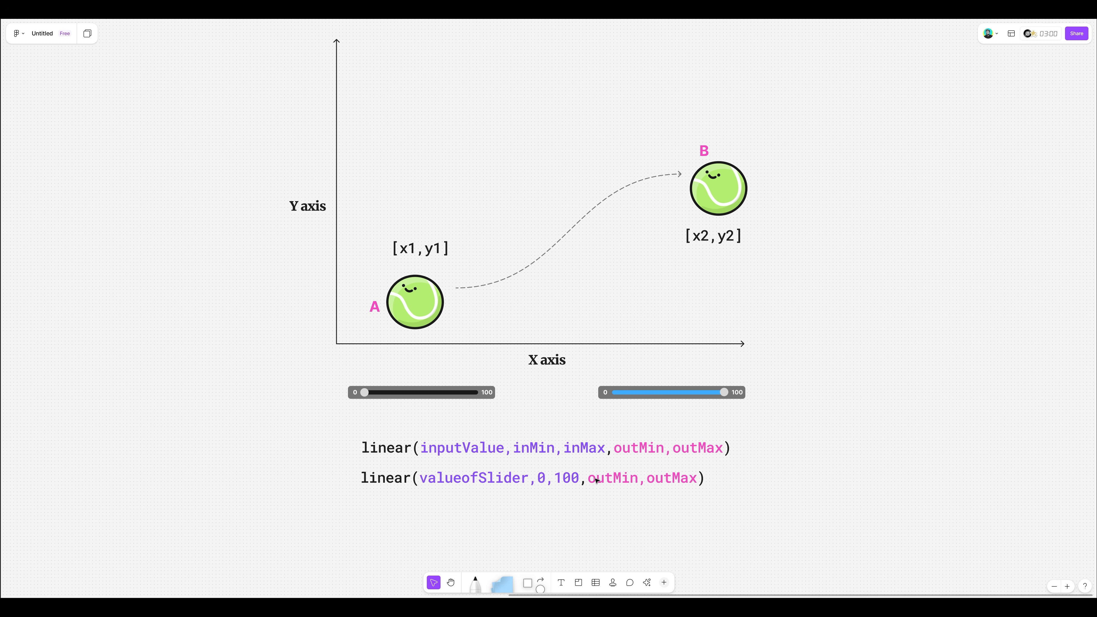
- Replace outMin with "[x1,y1]" in the second linear expression
{"action": "double_click", "coordinate": [604, 477]}
{"action": "left_click_drag", "start_coordinate": [636, 477], "coordinate": [587, 477]}
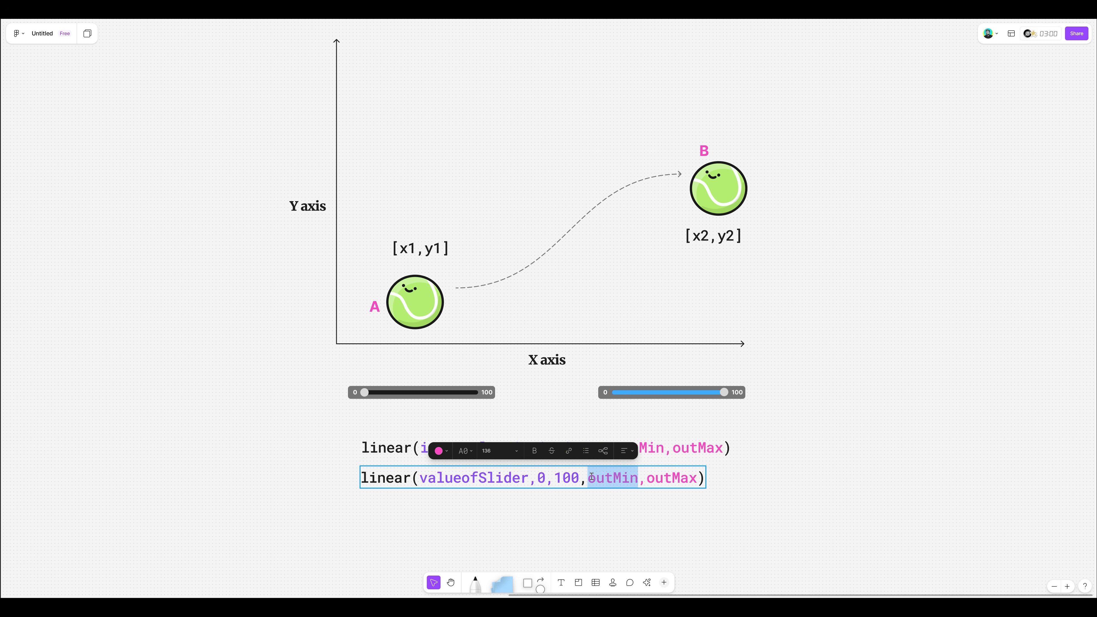
{"action": "type", "text": "[x1,y1"}
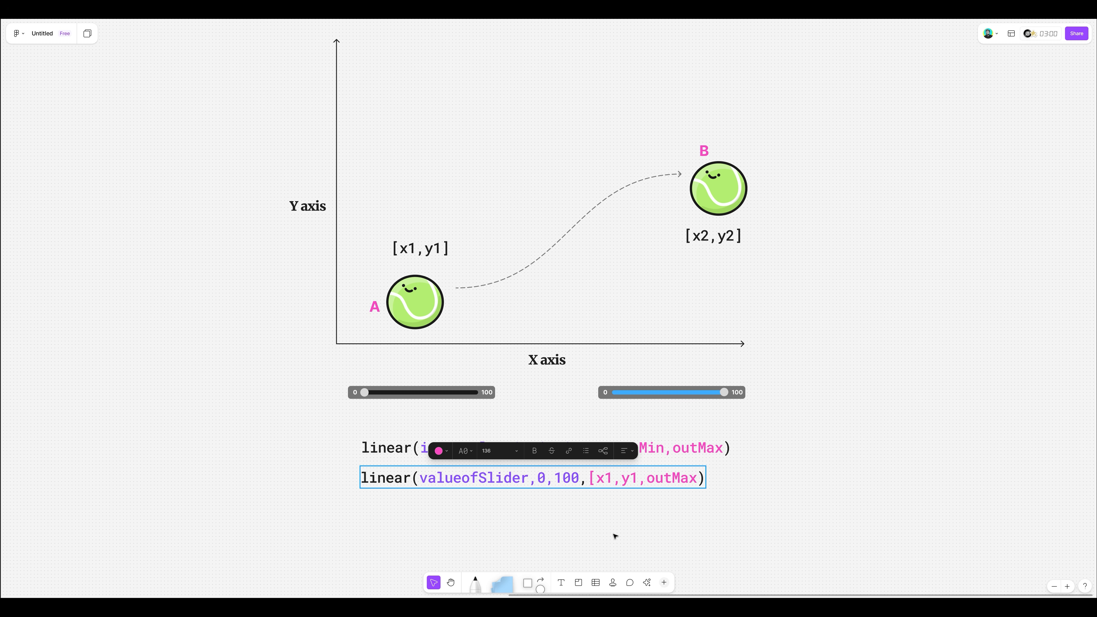
{"action": "type", "text": "]"}
- Replace outMax with "[x2,y2]" in the second linear expression and deselect the text
{"action": "key", "text": "Right"}
{"action": "key", "text": "Right"}
{"action": "key", "text": "Right"}
{"action": "key", "text": "Right"}
{"action": "key", "text": "Right"}
{"action": "key", "text": "Right"}
{"action": "key", "text": "Right"}
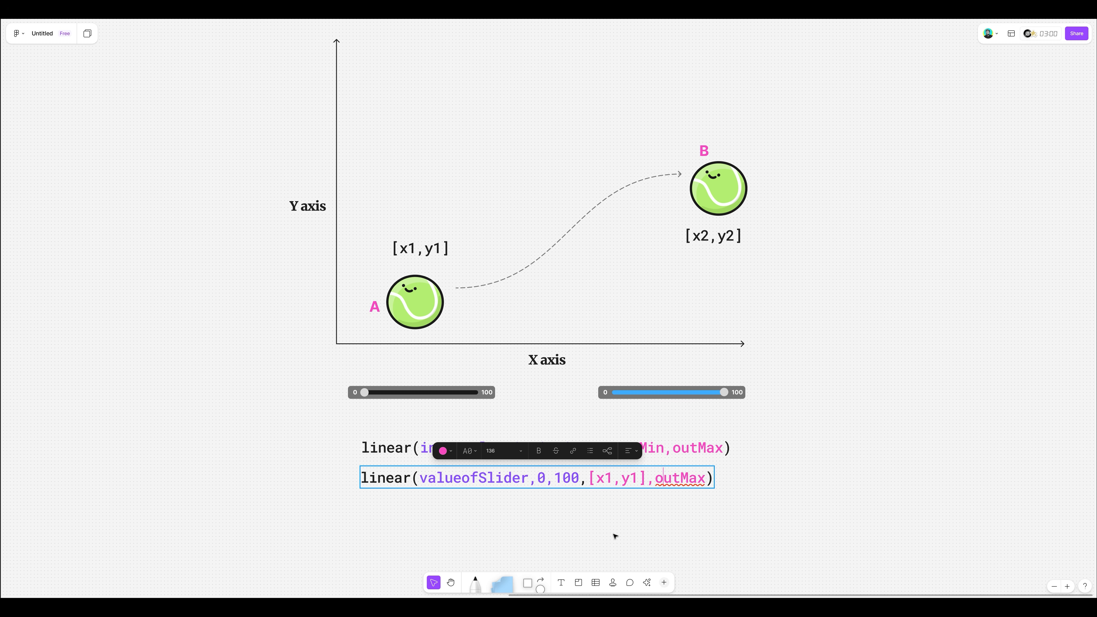
{"action": "key", "text": "BackSpace"}
{"action": "key", "text": "BackSpace"}
{"action": "key", "text": "BackSpace"}
{"action": "key", "text": "BackSpace"}
{"action": "key", "text": "BackSpace"}
{"action": "key", "text": "BackSpace"}
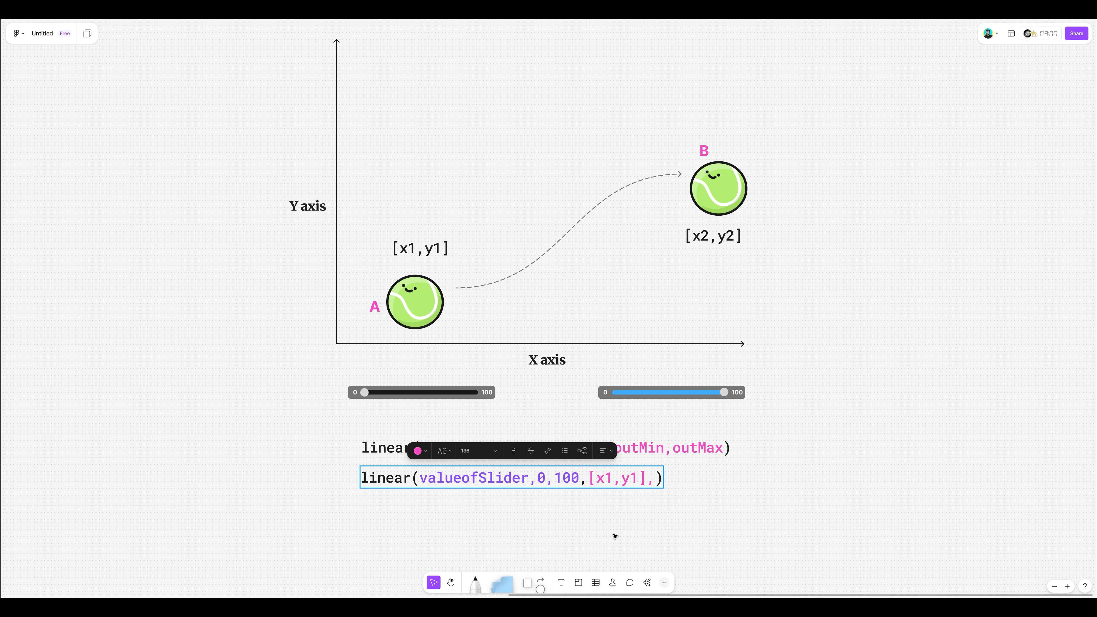
{"action": "type", "text": "[x2,y"}
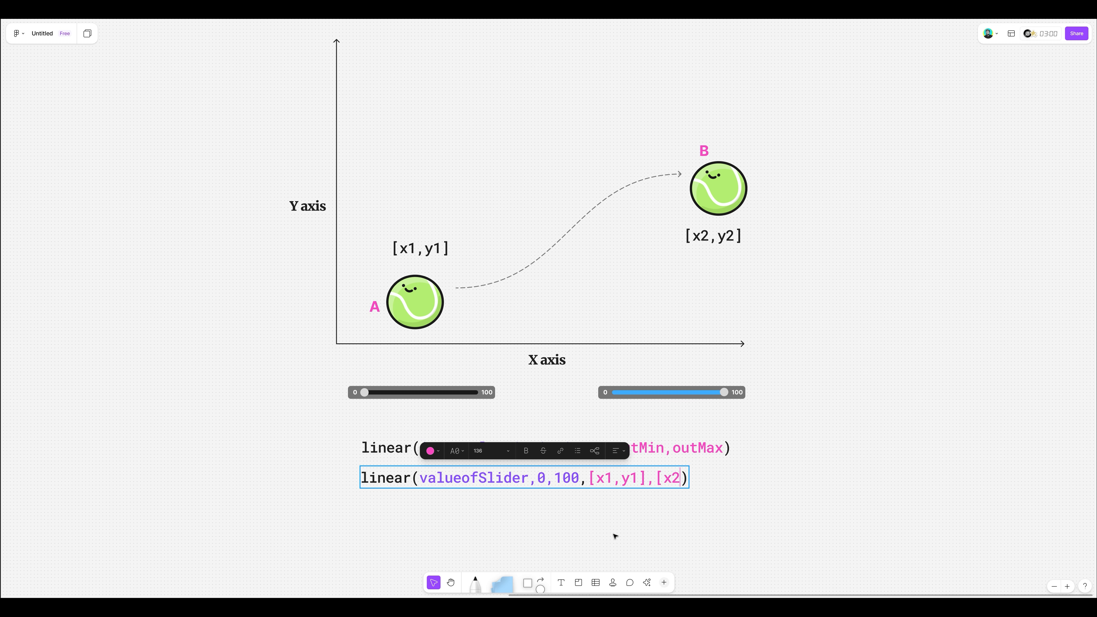
{"action": "type", "text": "2]"}
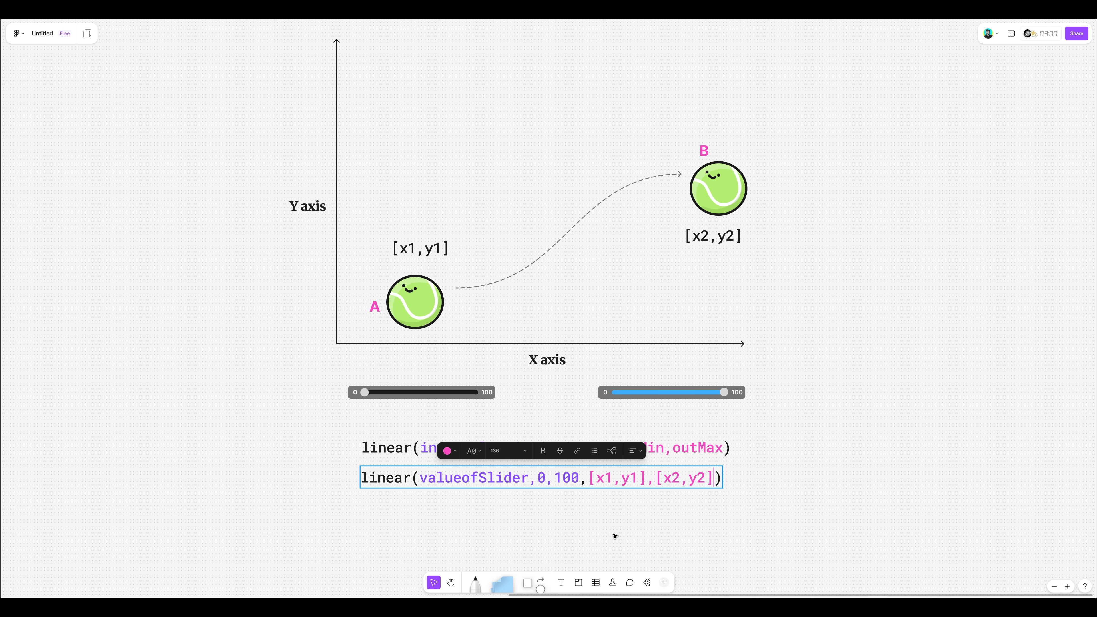
{"action": "left_click", "coordinate": [592, 419]}
{"action": "left_click", "coordinate": [593, 419]}
{"action": "left_click", "coordinate": [585, 485]}
{"action": "left_click", "coordinate": [630, 512]}
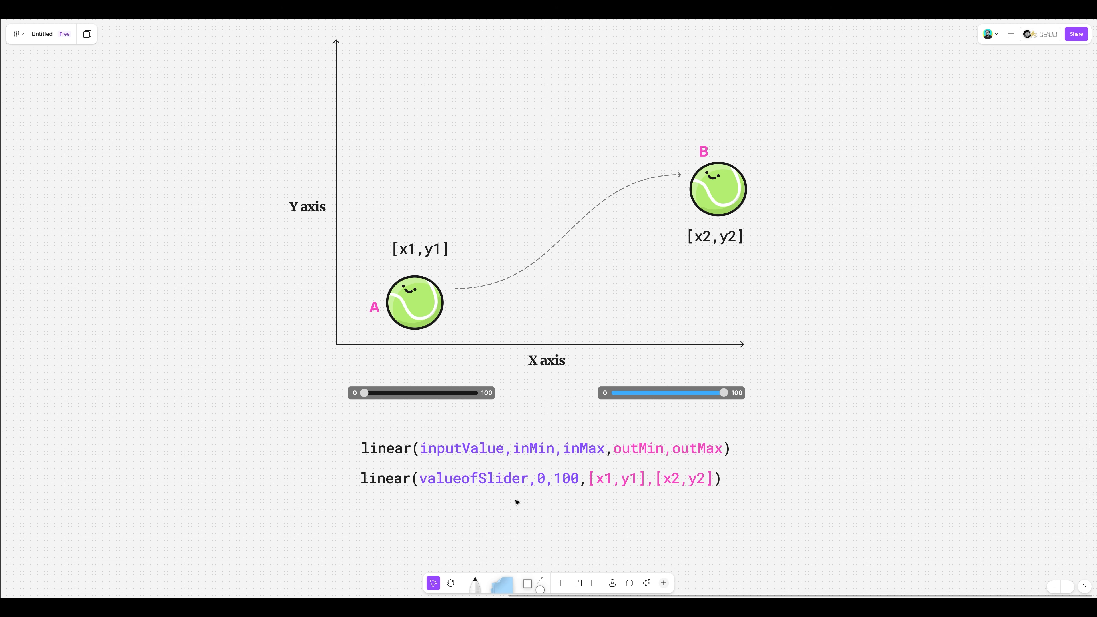
- Draw a straight diagonal arrow from the axes' origin toward the lower left as a third axis
{"action": "left_click", "coordinate": [533, 583]}
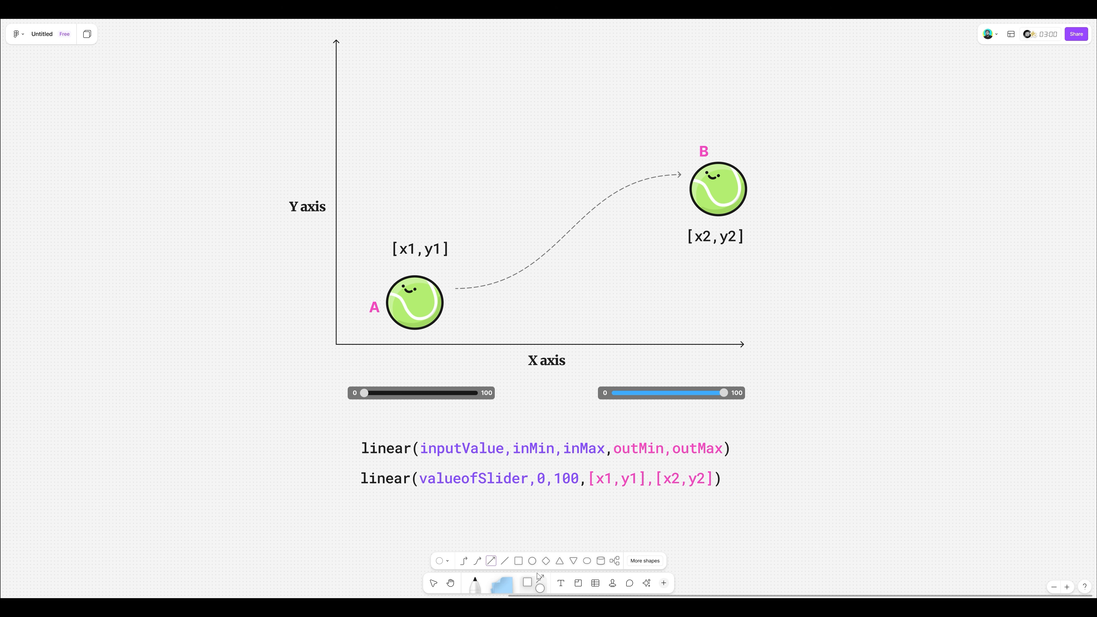
{"action": "left_click", "coordinate": [492, 561]}
{"action": "left_click_drag", "start_coordinate": [336, 344], "coordinate": [183, 512]}
{"action": "left_click", "coordinate": [433, 583]}
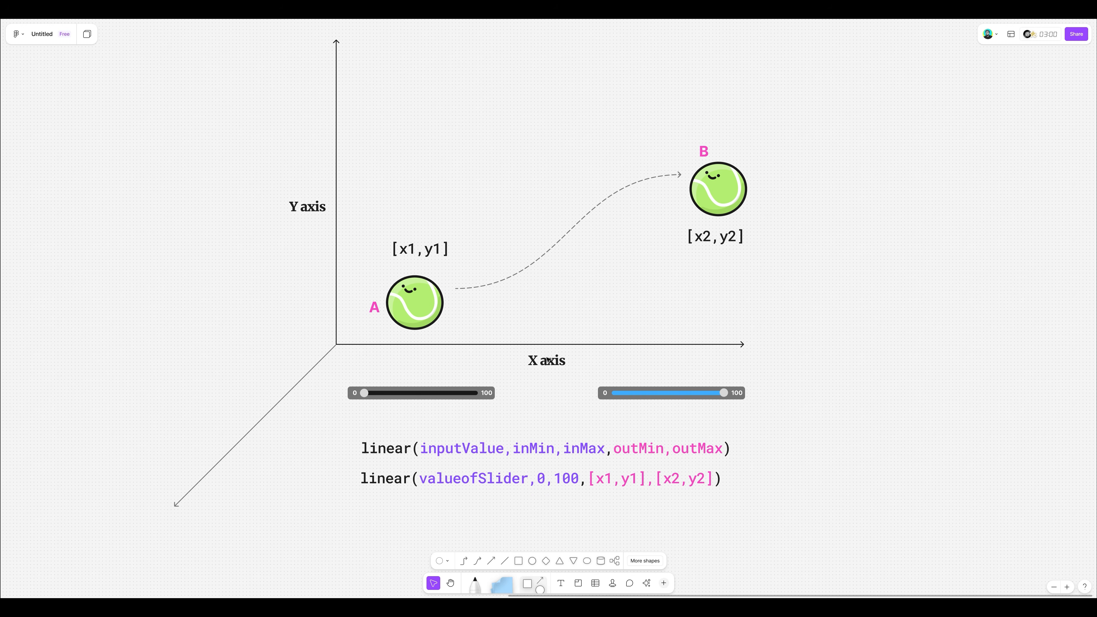
- Place a copy of the "X axis" label beside the diagonal arrow and change its text to "Z axis"
{"action": "double_click", "coordinate": [547, 360]}
{"action": "key", "text": "Escape"}
{"action": "double_click", "coordinate": [237, 393]}
{"action": "left_click_drag", "start_coordinate": [547, 361], "coordinate": [219, 393]}
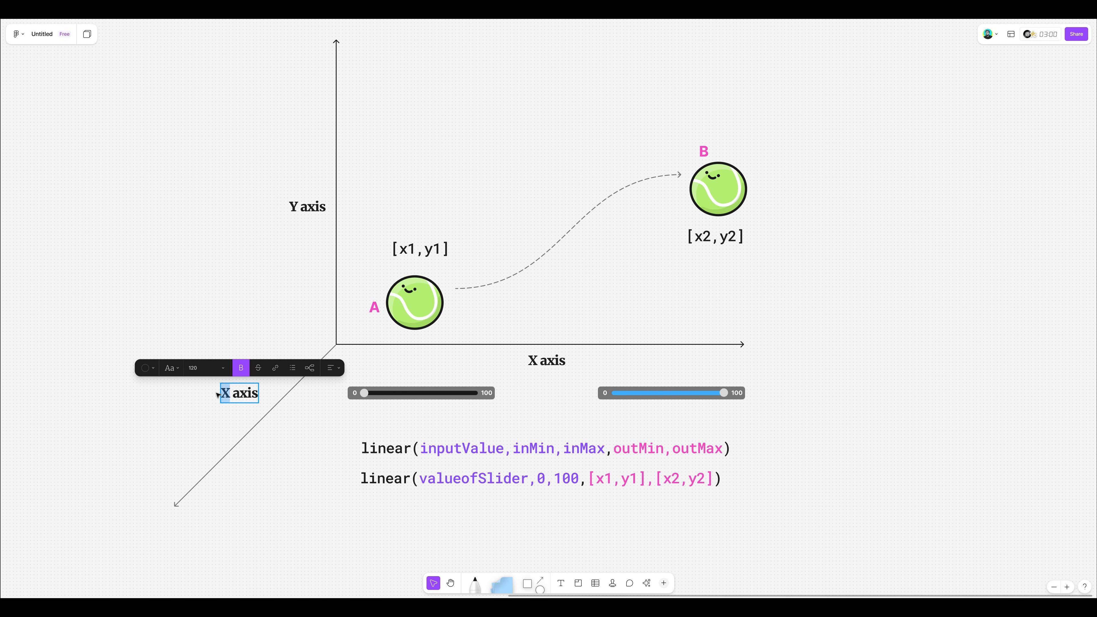
{"action": "type", "text": "Z"}
{"action": "key", "text": "Escape"}
- Extend the coordinate label at ball A to "[x1,y1,z1]" and the one at ball B to "[x2,y2,z2]"
{"action": "double_click", "coordinate": [443, 250]}
{"action": "left_click", "coordinate": [442, 249]}
{"action": "type", "text": ","}
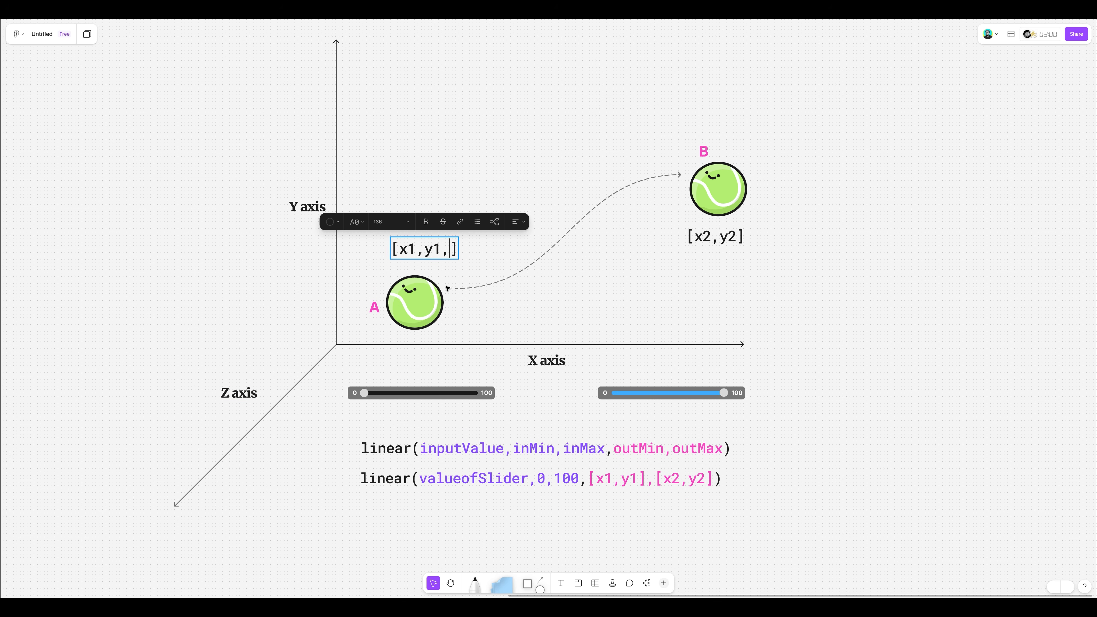
{"action": "type", "text": "z1"}
{"action": "double_click", "coordinate": [736, 240]}
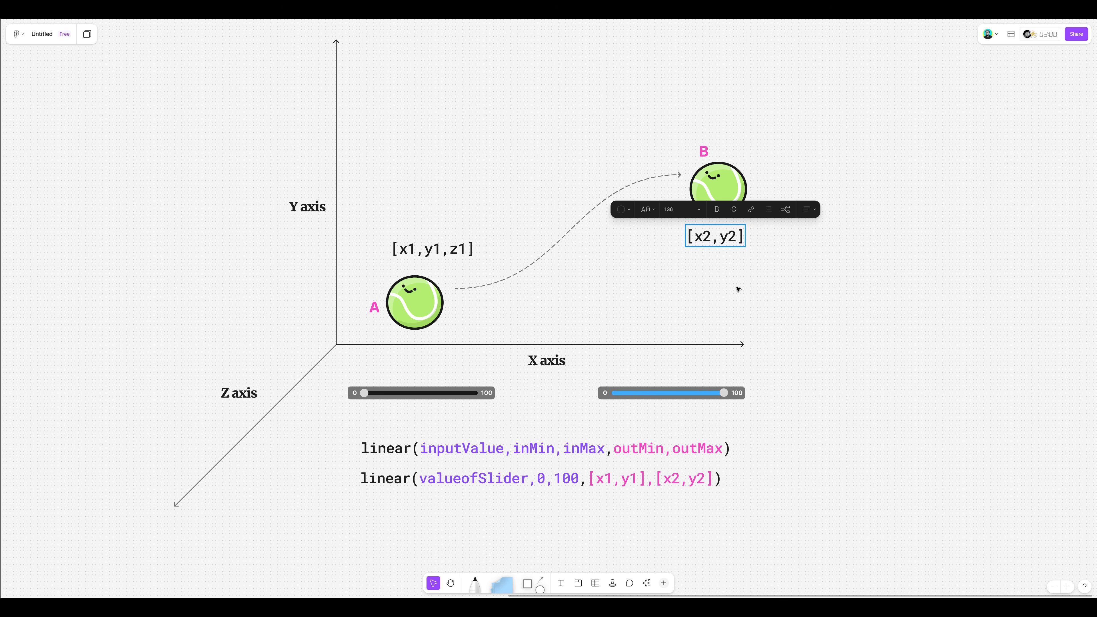
{"action": "type", "text": ",z2"}
{"action": "key", "text": "Escape"}
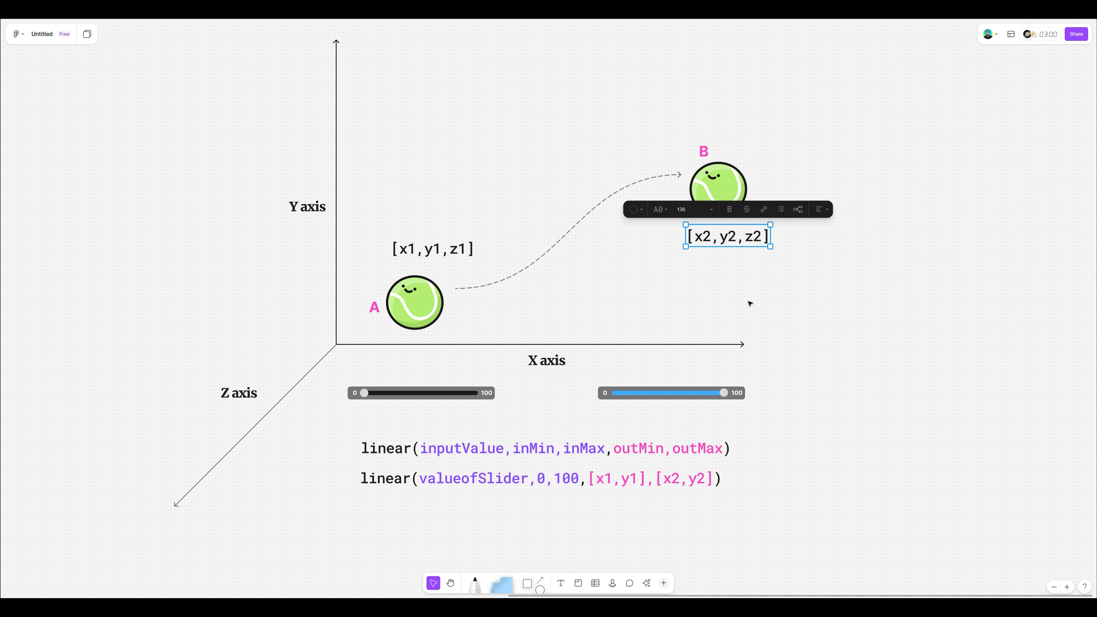
{"action": "left_click", "coordinate": [747, 305]}
- Duplicate the valueofSlider expression below itself and extend the copy's arrays to [x1,y1,z1] and [x2,y2,z2]
{"action": "left_click", "coordinate": [583, 484]}
{"action": "left_click_drag", "start_coordinate": [616, 484], "coordinate": [618, 515]}
{"action": "double_click", "coordinate": [634, 510]}
{"action": "type", "text": ","}
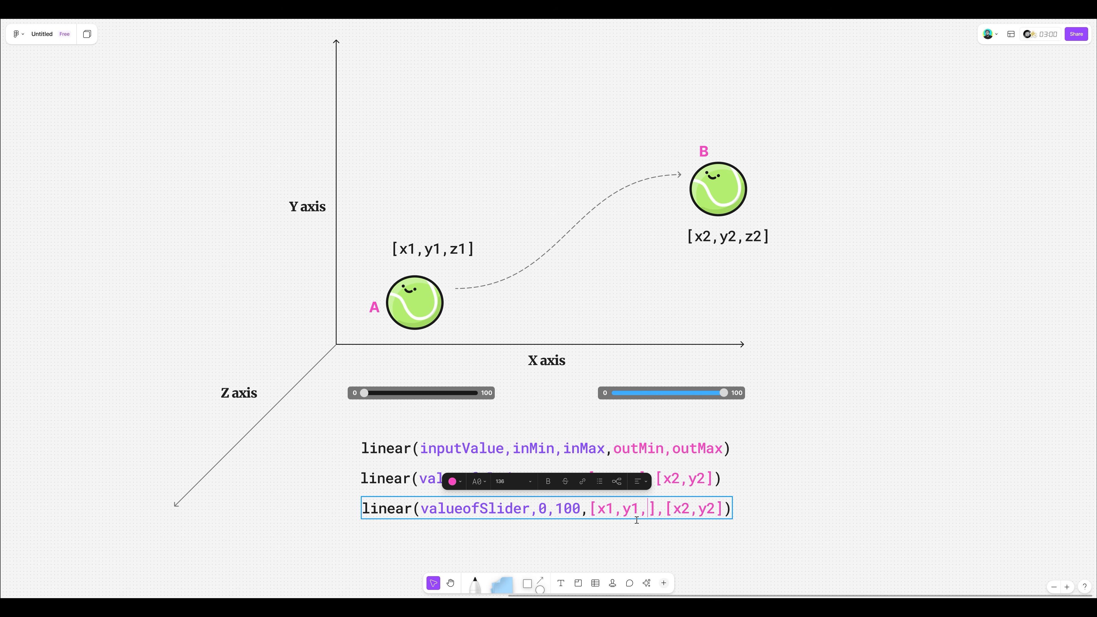
{"action": "type", "text": "z1"}
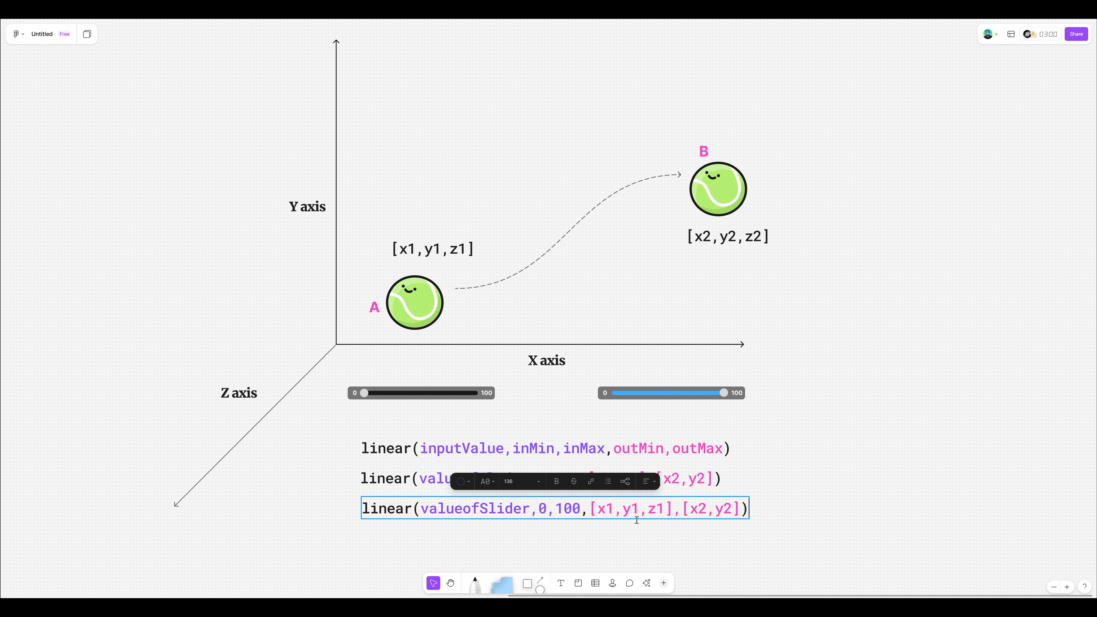
{"action": "left_click", "coordinate": [739, 499]}
{"action": "type", "text": ","}
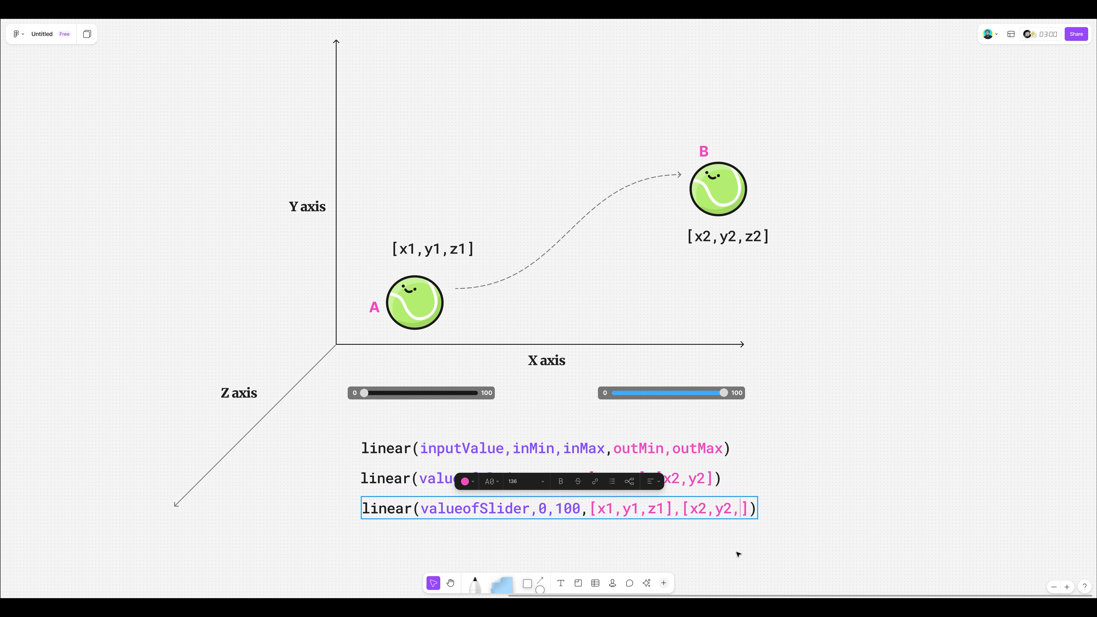
{"action": "type", "text": "z2"}
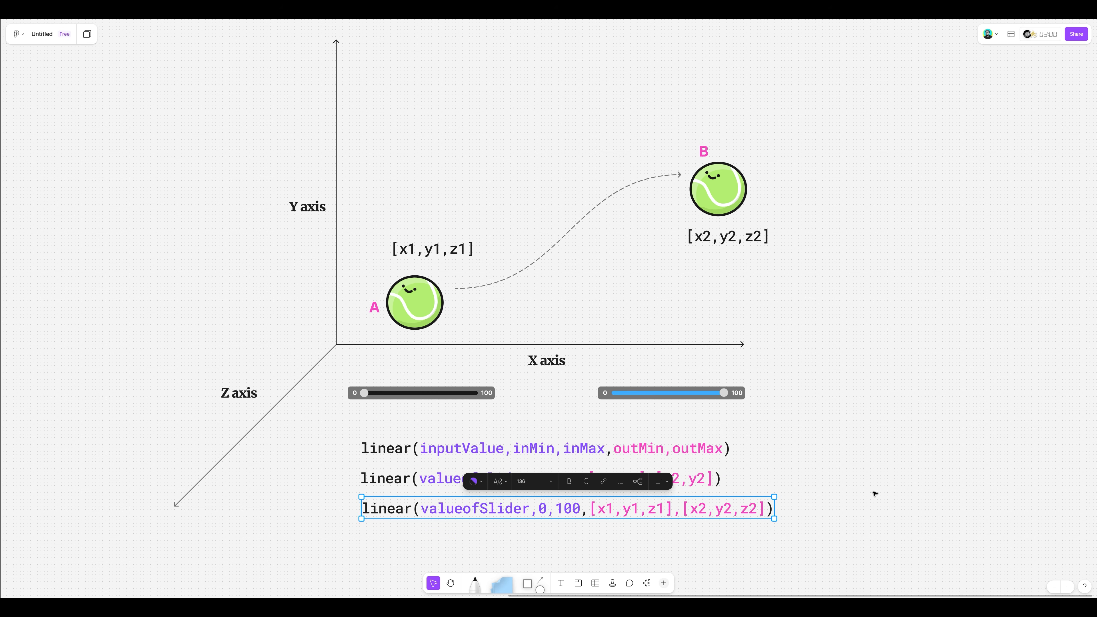
{"action": "left_click", "coordinate": [873, 493]}
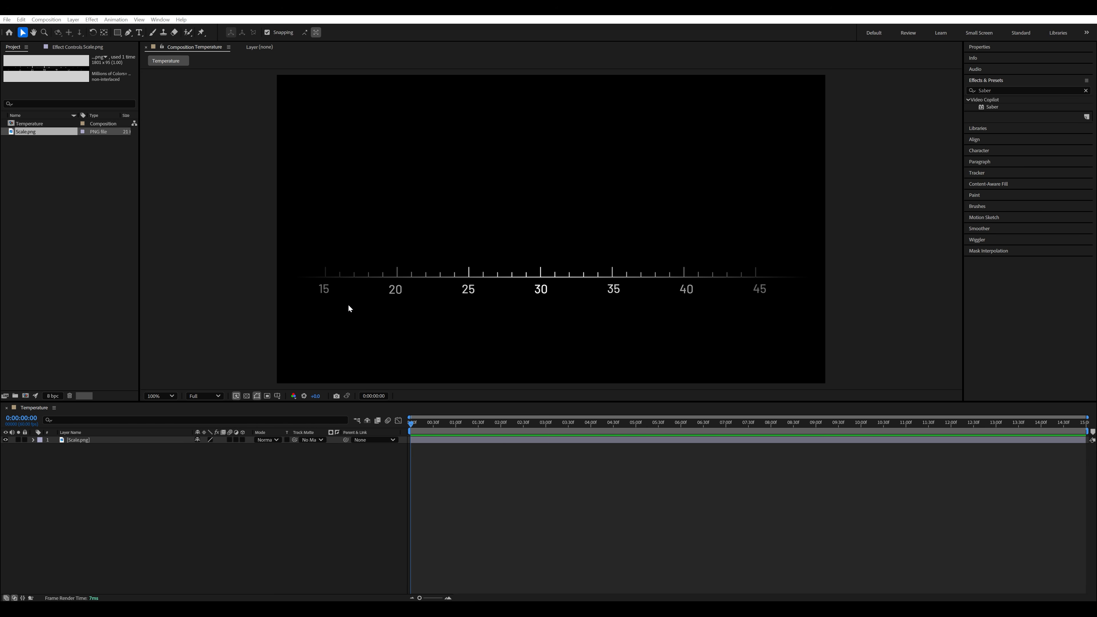
{"action": "left_click", "coordinate": [350, 285]}
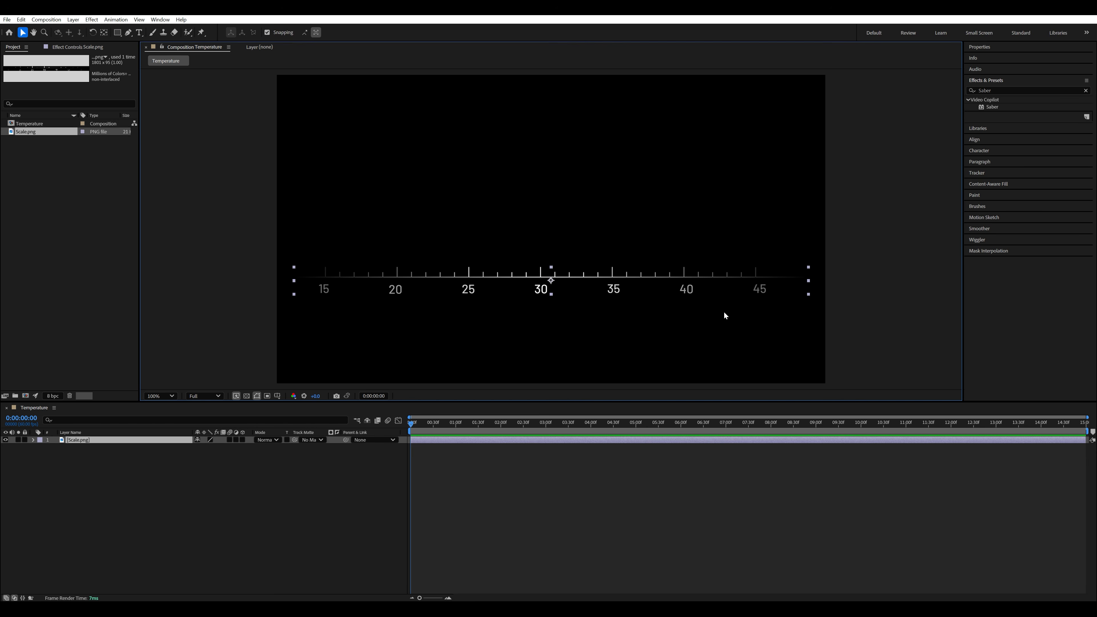
{"action": "left_click", "coordinate": [202, 222]}
{"action": "left_click", "coordinate": [359, 271]}
{"action": "left_click", "coordinate": [213, 220]}
{"action": "left_click", "coordinate": [454, 275]}
{"action": "left_click", "coordinate": [260, 259]}
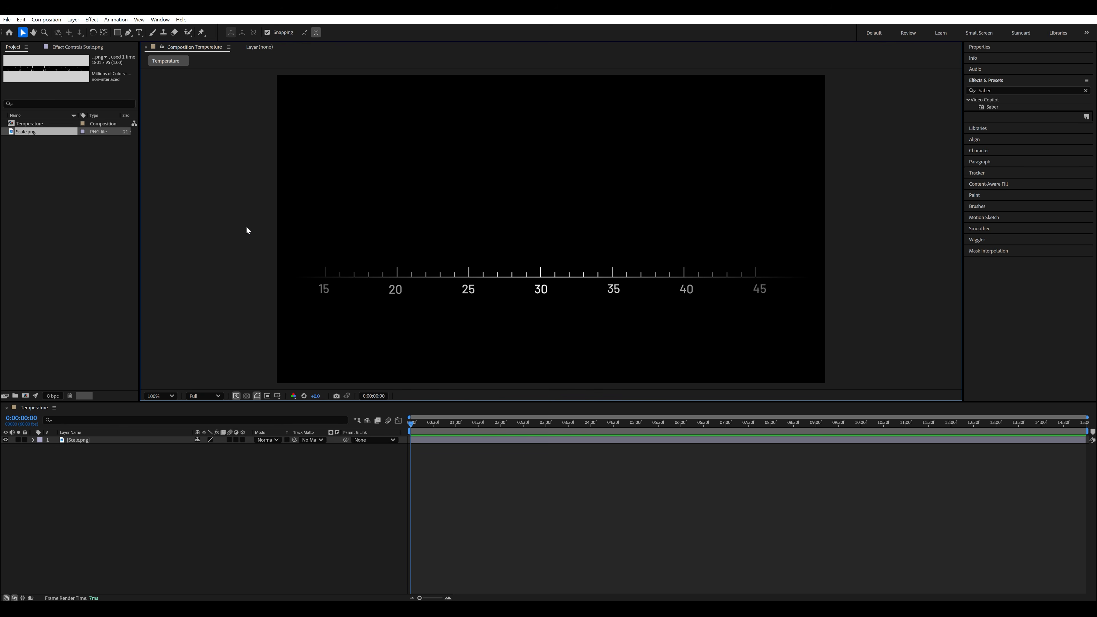
{"action": "left_click", "coordinate": [545, 277]}
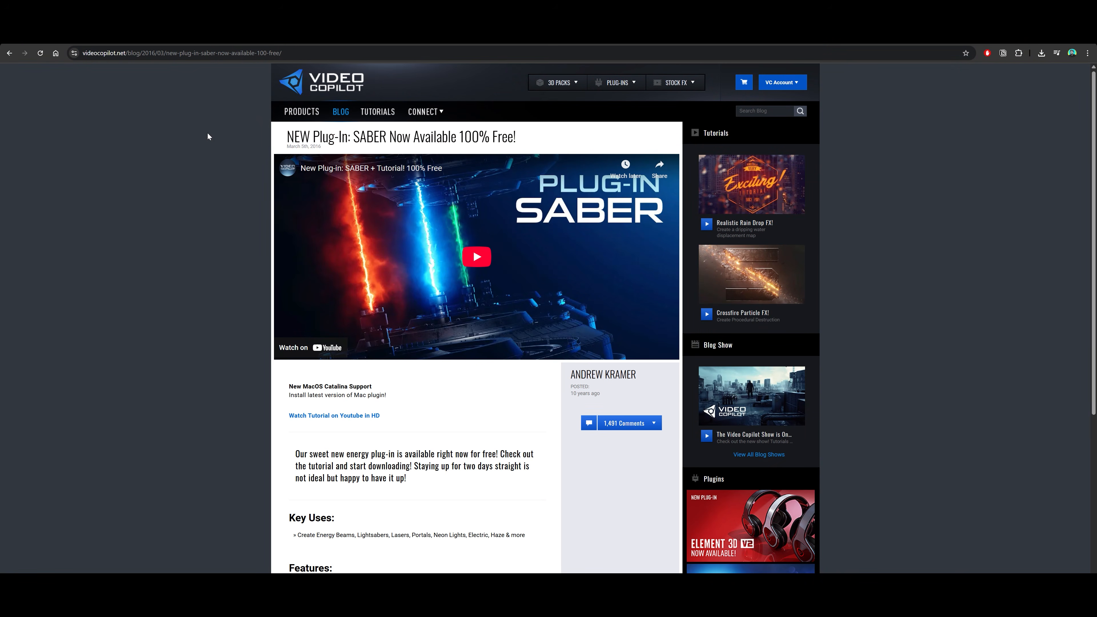
{"action": "scroll", "coordinate": [208, 133], "scroll_direction": "down", "scroll_amount": 2}
{"action": "scroll", "coordinate": [207, 134], "scroll_direction": "down", "scroll_amount": 5}
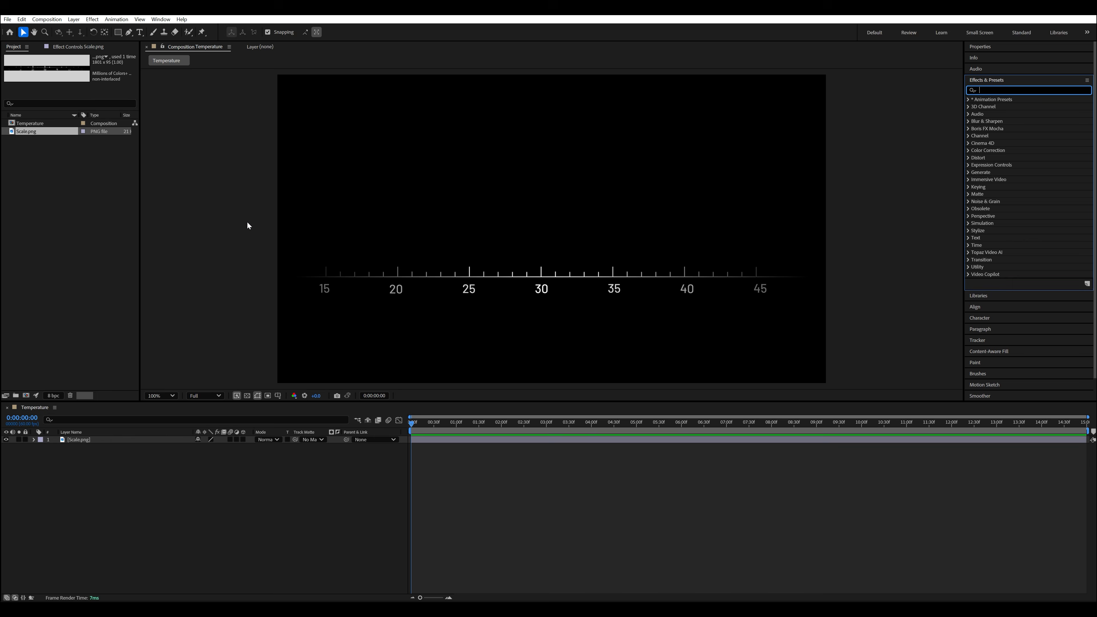
- Search the effects for "saber" and select the Video Copilot Saber effect
{"action": "type", "text": "saber"}
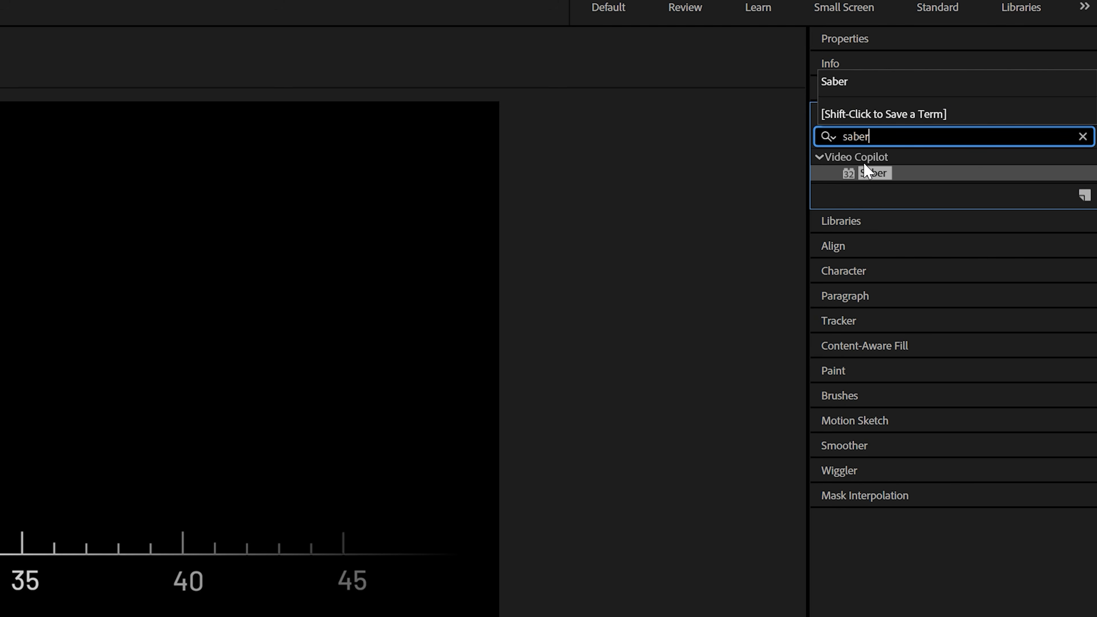
{"action": "left_click", "coordinate": [871, 172]}
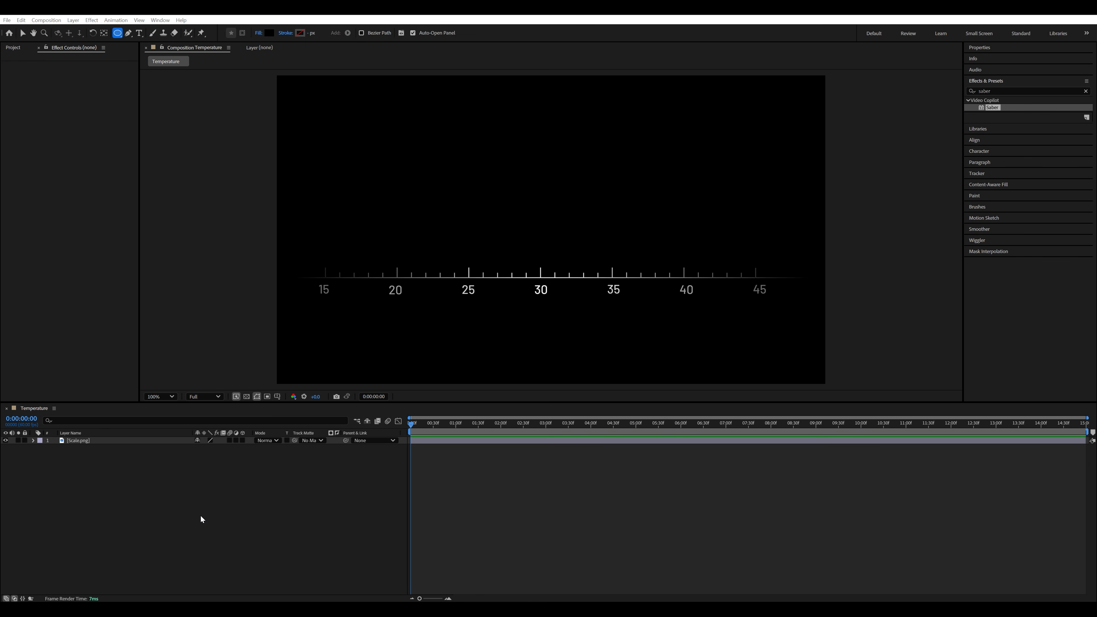
- Create a 1920 × 1080 px black solid in the Temperature composition and move it below the Scale.png layer
{"action": "right_click", "coordinate": [200, 516]}
{"action": "mouse_move", "coordinate": [192, 387]}
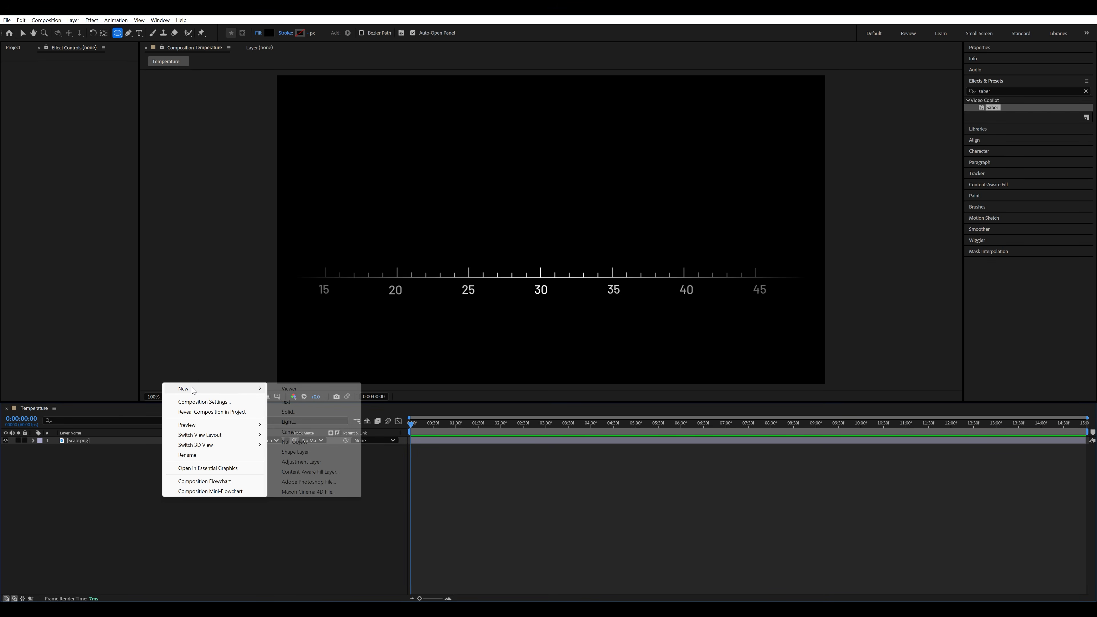
{"action": "left_click", "coordinate": [285, 411]}
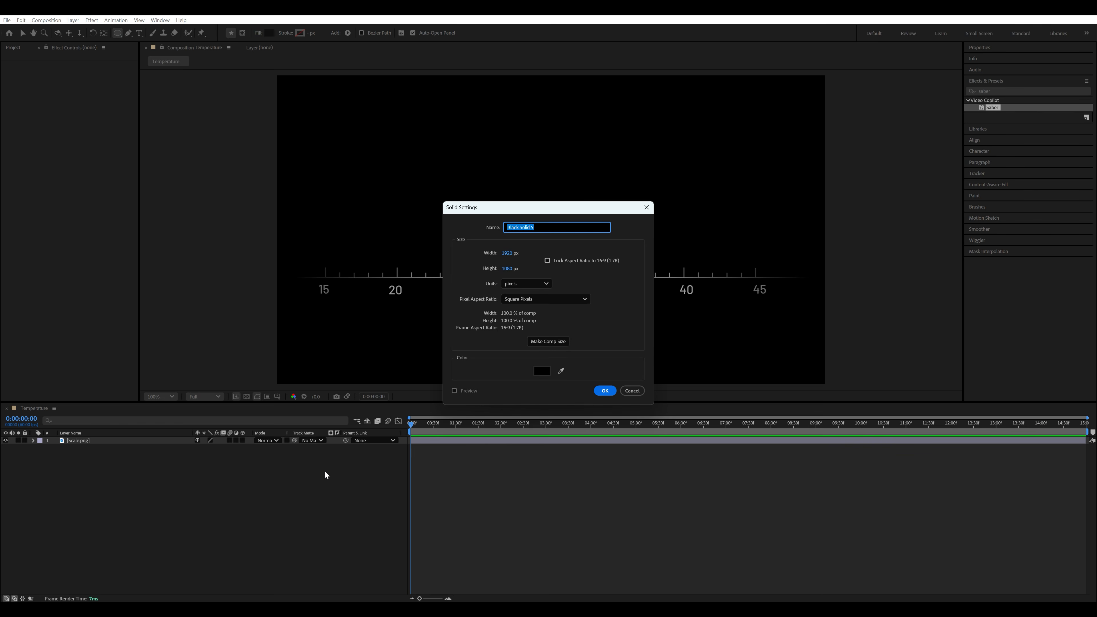
{"action": "left_click", "coordinate": [604, 391]}
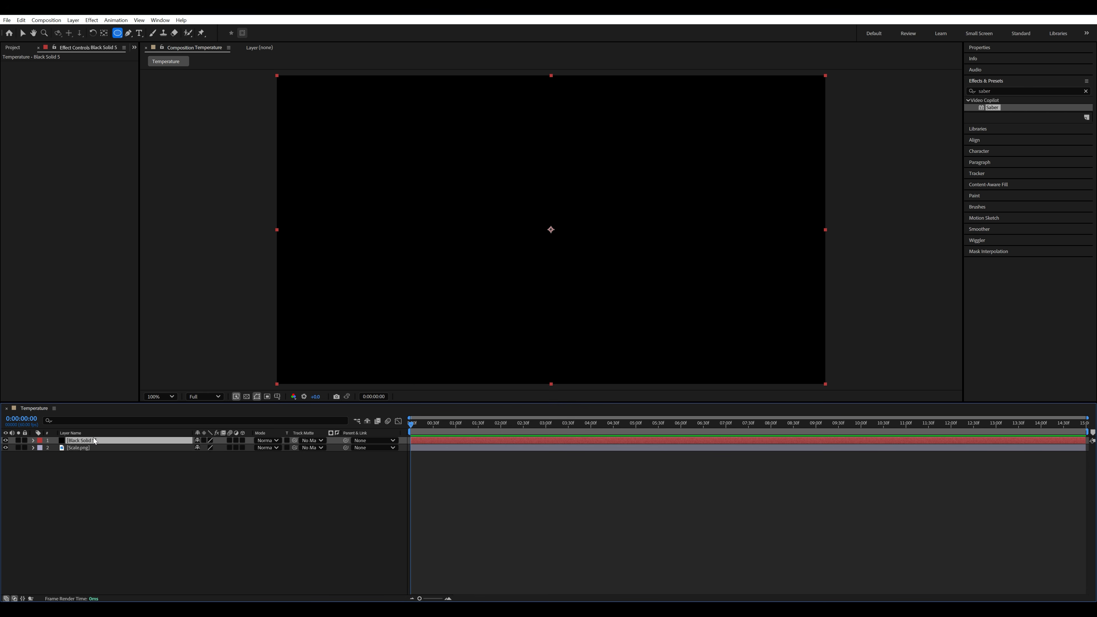
{"action": "mouse_move", "coordinate": [95, 440]}
{"action": "left_mouse_down"}
{"action": "mouse_move", "coordinate": [90, 457]}
{"action": "mouse_move", "coordinate": [85, 449]}
{"action": "left_mouse_up"}
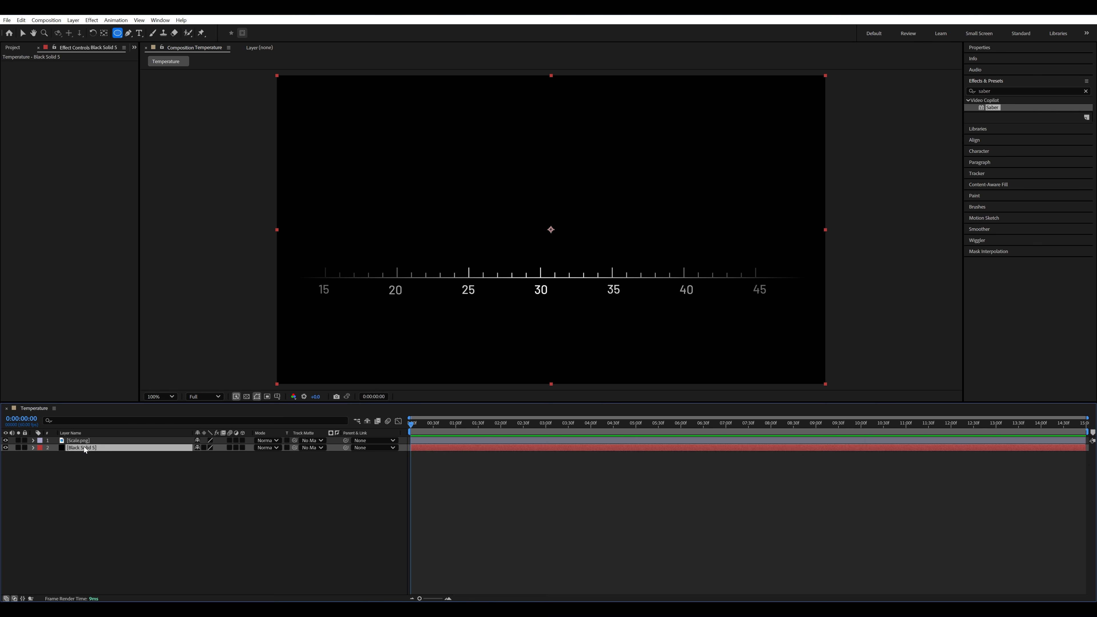
- Rename the black solid layer to "Cold wave"
{"action": "right_click", "coordinate": [84, 446]}
{"action": "left_click", "coordinate": [109, 417]}
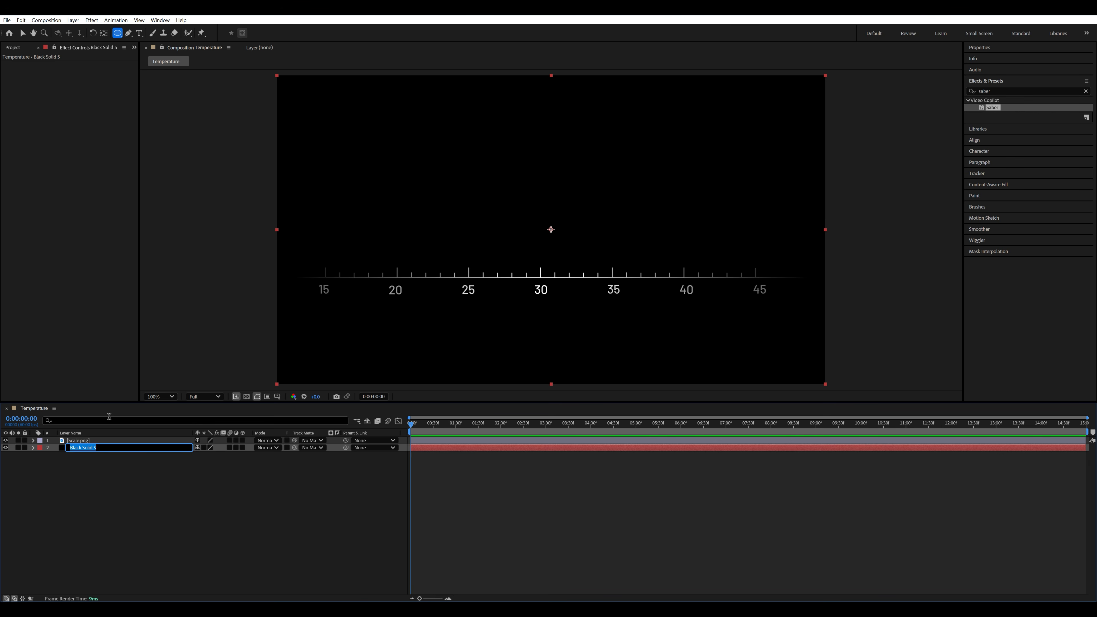
{"action": "type", "text": "Cold wave"}
{"action": "left_click", "coordinate": [114, 506]}
- Apply the Saber effect to the Cold wave layer and set its preset to Portal
{"action": "left_click", "coordinate": [98, 447]}
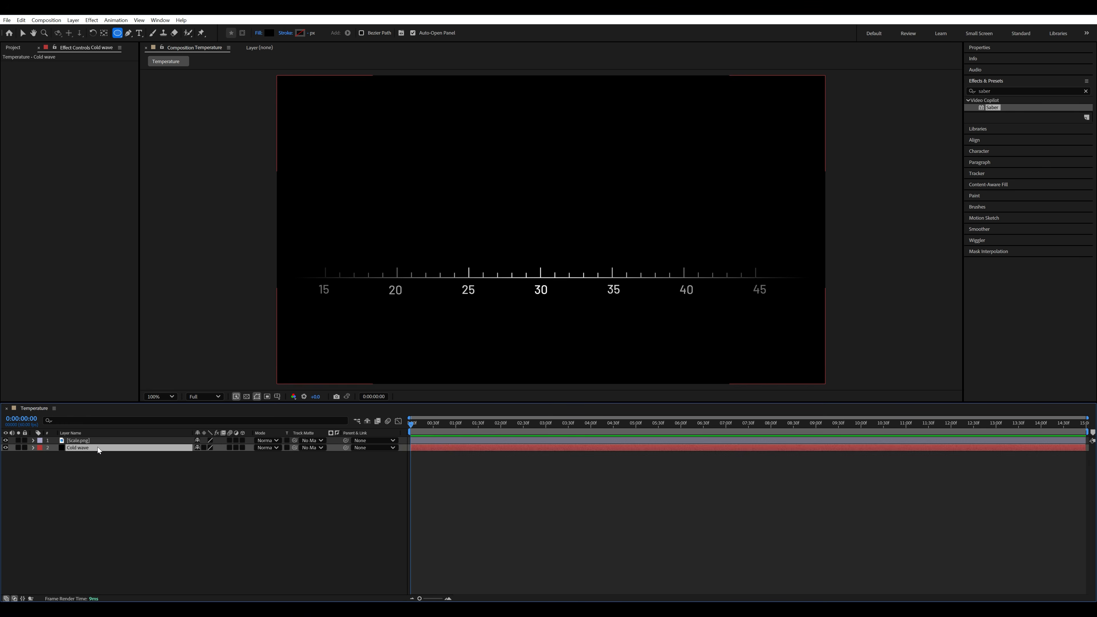
{"action": "left_click", "coordinate": [111, 479]}
{"action": "left_click_drag", "start_coordinate": [998, 108], "coordinate": [130, 449]}
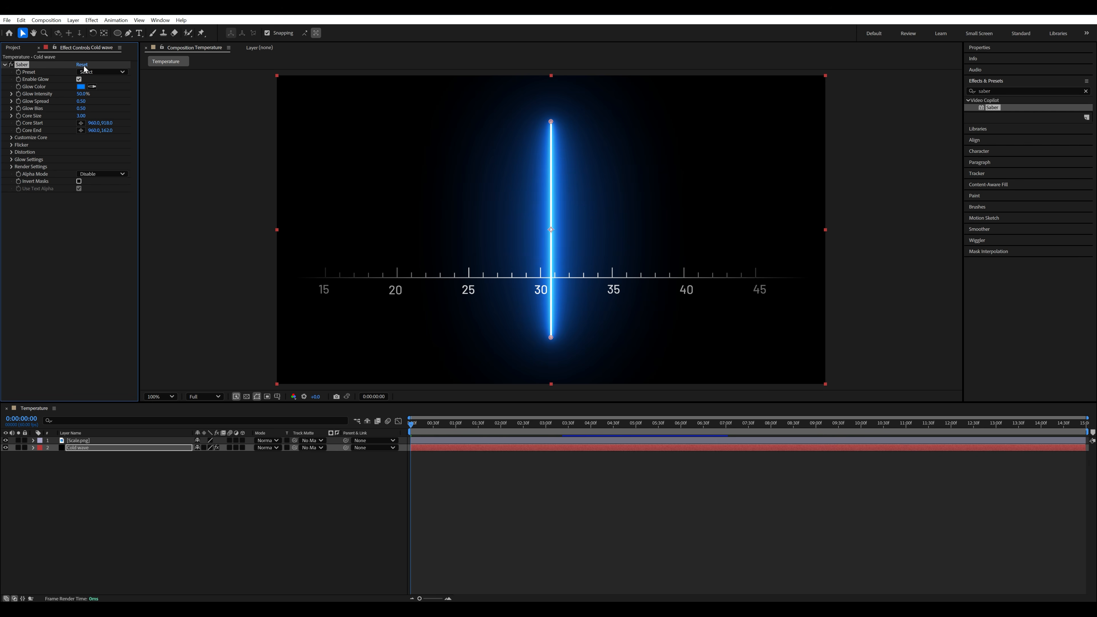
{"action": "left_click", "coordinate": [104, 71]}
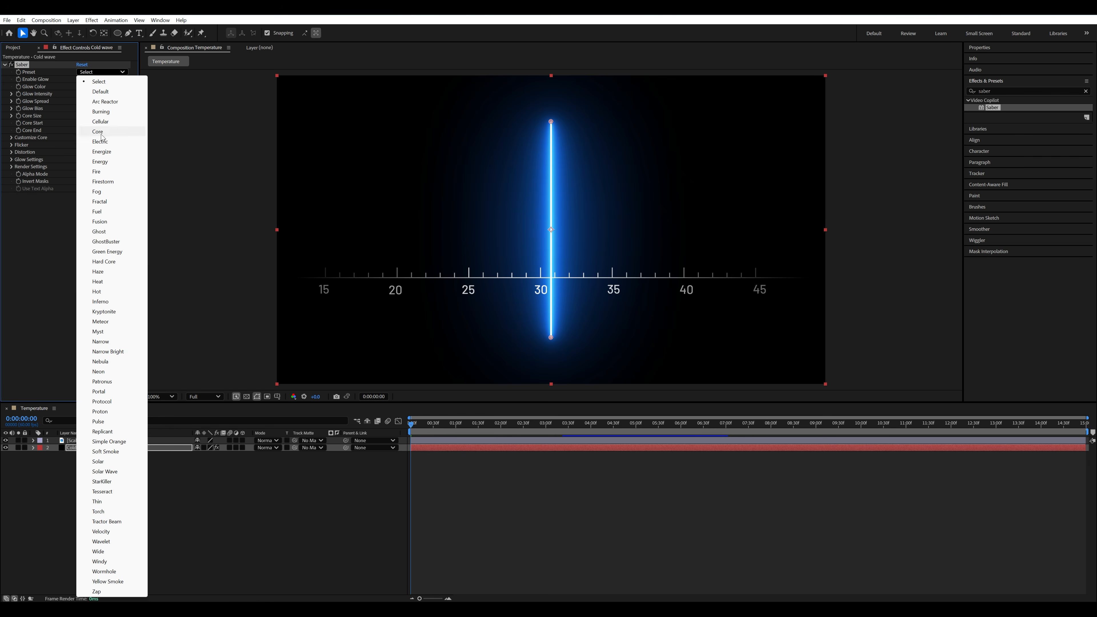
{"action": "left_click", "coordinate": [106, 391]}
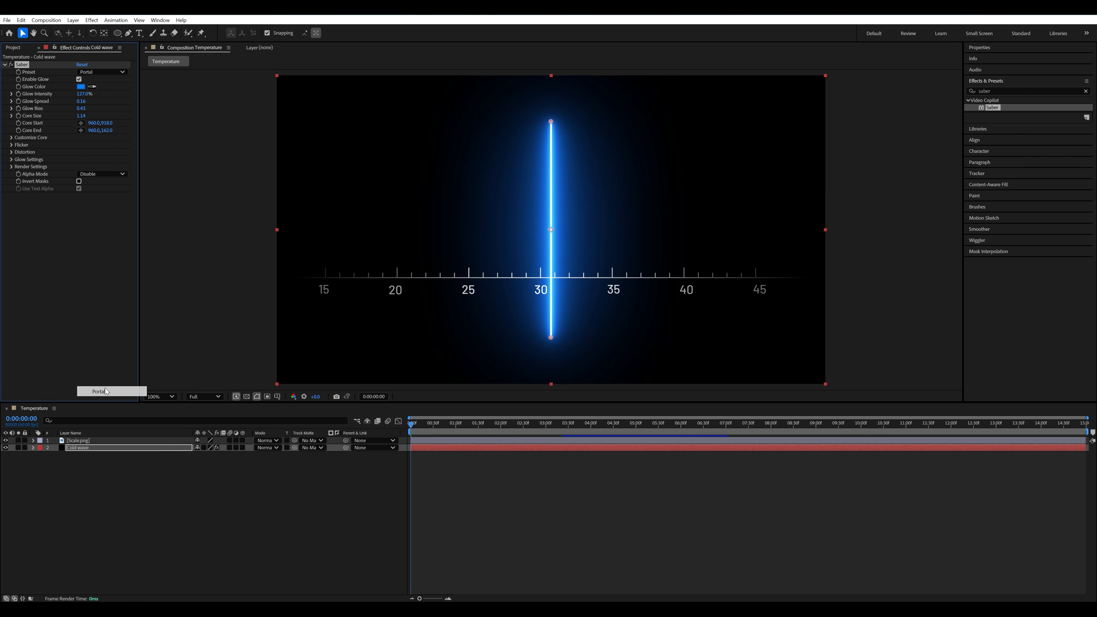
- Set the Saber glow color to light cyan 6DF1F4 and deselect the layer
{"action": "left_click", "coordinate": [81, 87]}
{"action": "left_click_drag", "start_coordinate": [784, 239], "coordinate": [785, 251]}
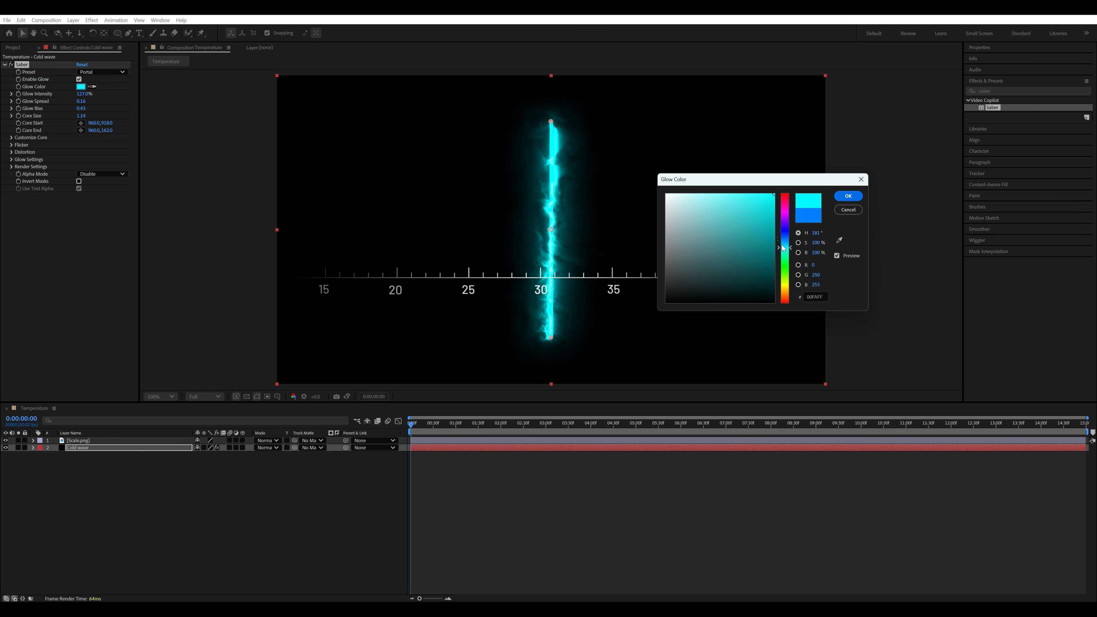
{"action": "left_click_drag", "start_coordinate": [730, 202], "coordinate": [725, 198]}
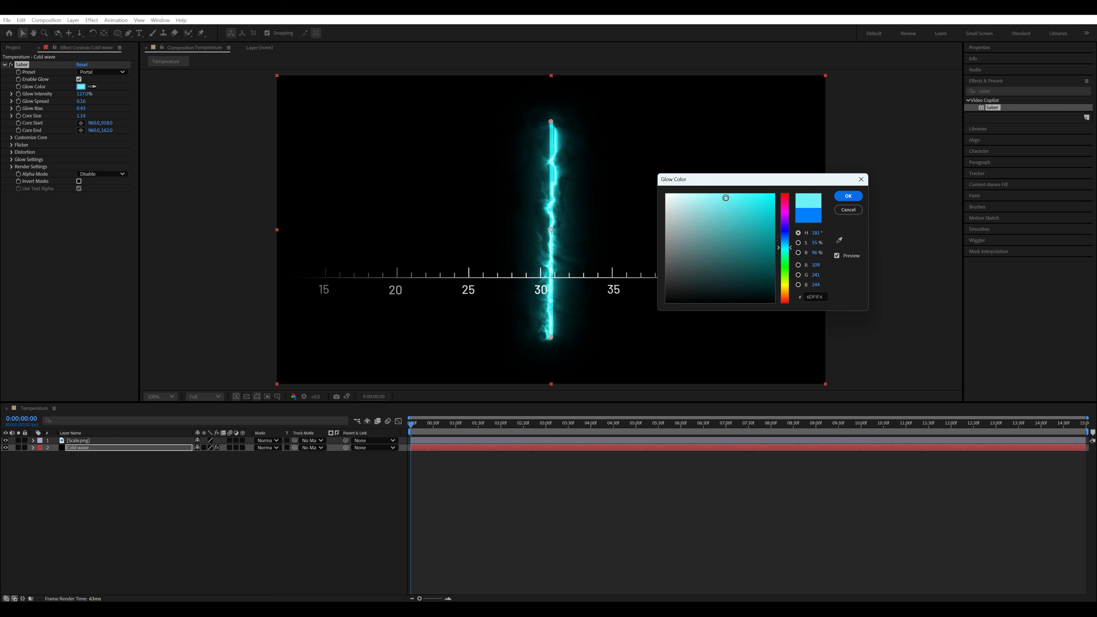
{"action": "left_click", "coordinate": [847, 196]}
{"action": "left_click", "coordinate": [241, 496]}
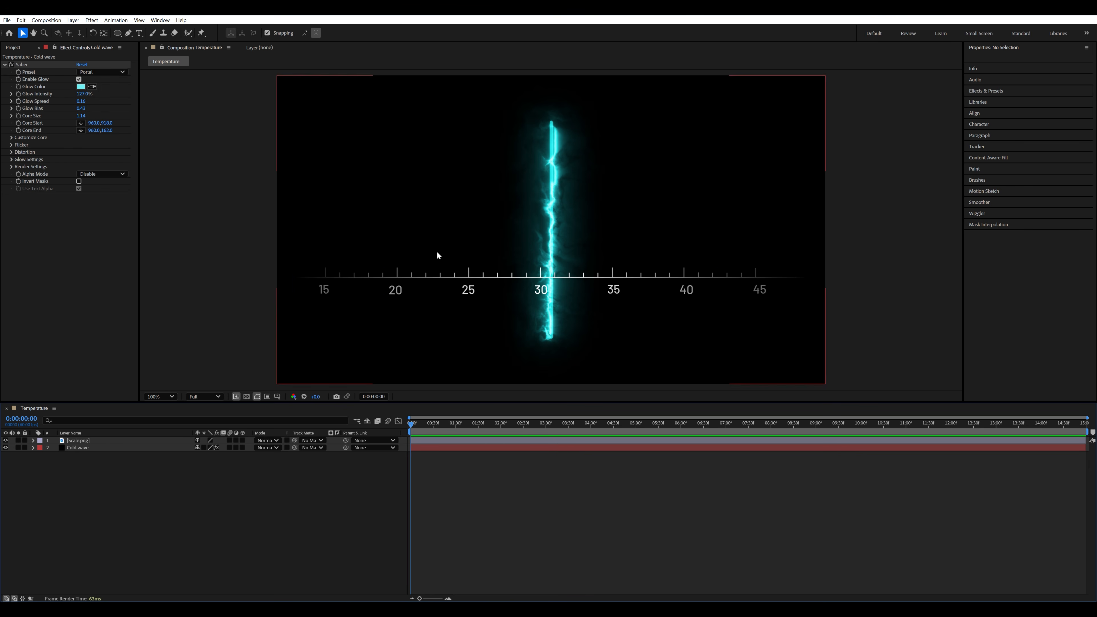
- Draw a circular ellipse mask on the Cold wave layer, centered on the composition and reaching down to the scale
{"action": "key", "text": "q"}
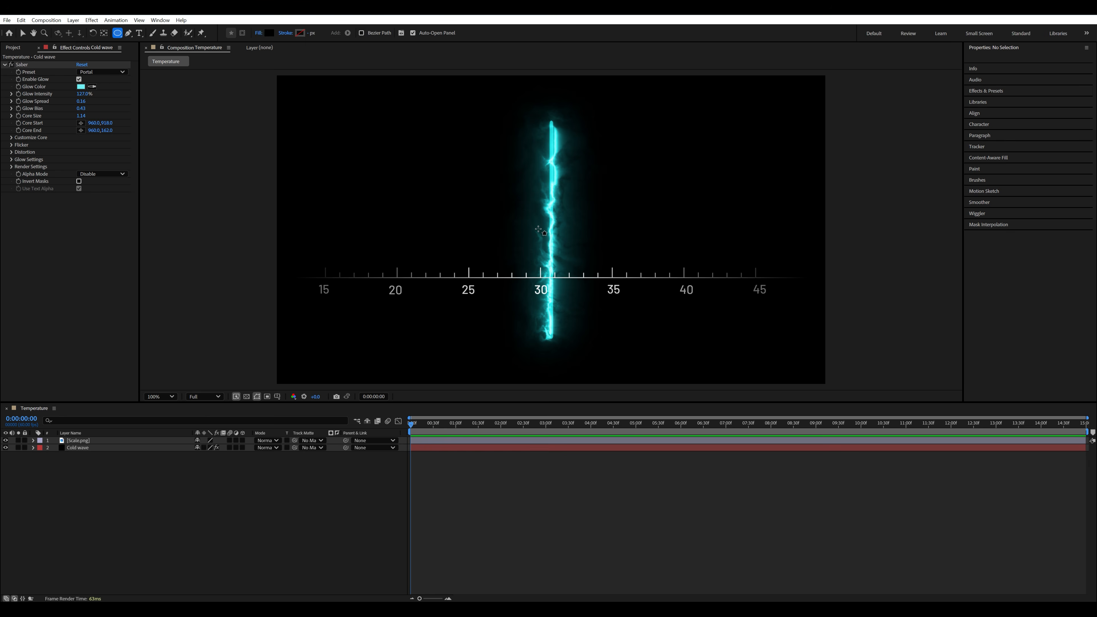
{"action": "left_click", "coordinate": [92, 447]}
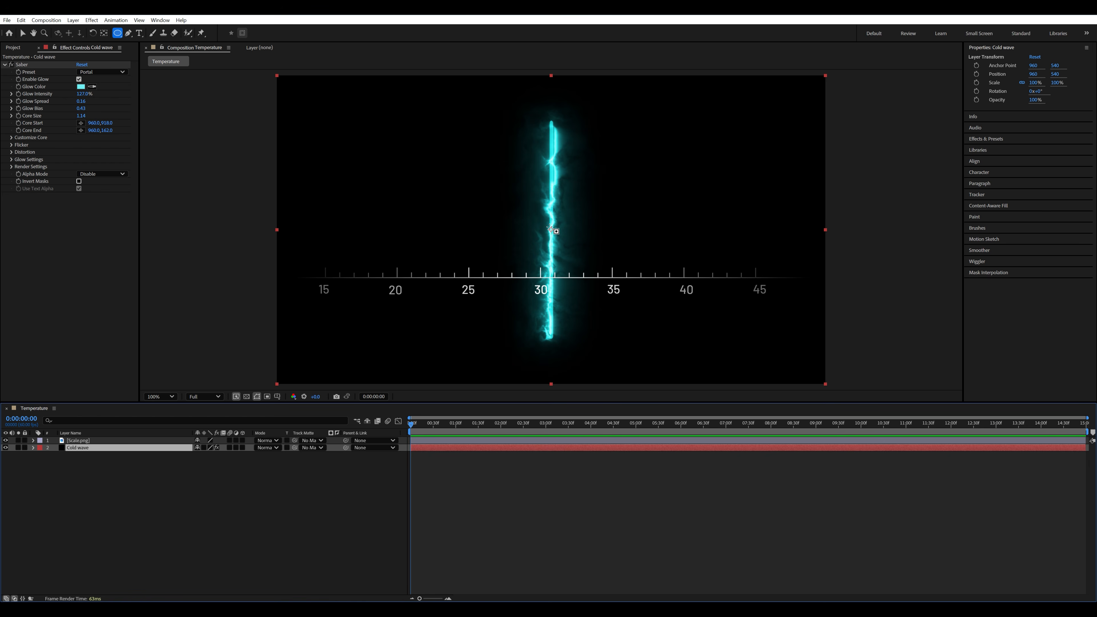
{"action": "left_click_drag", "start_coordinate": [550, 230], "coordinate": [605, 212]}
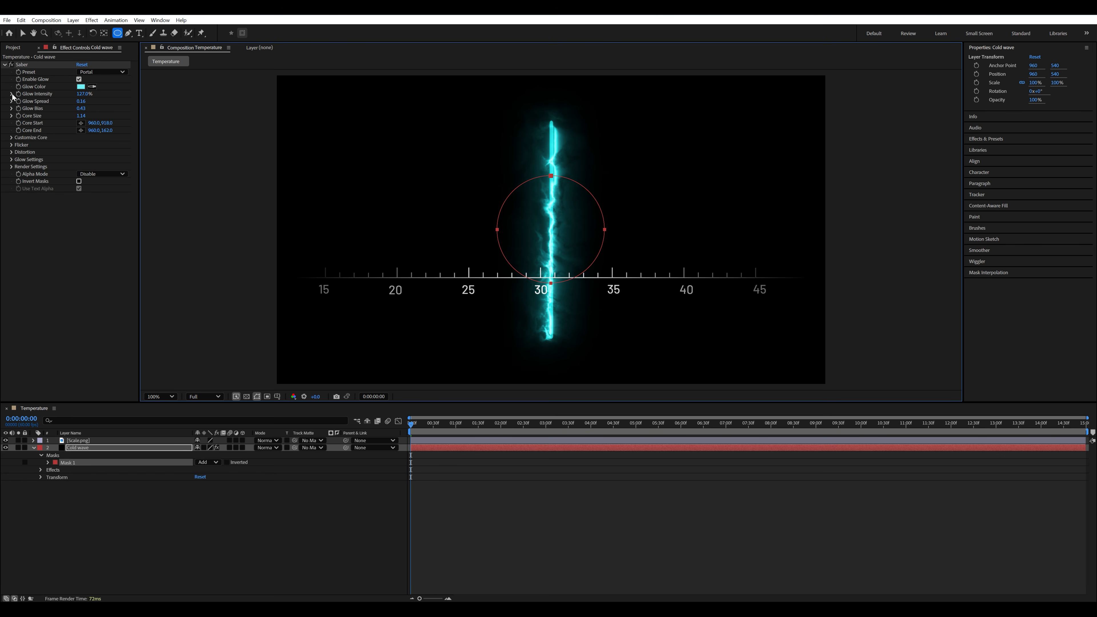
- Set the Saber core type to Layer Masks and move the Cold wave ring above the 15–20 part of the scale
{"action": "left_click", "coordinate": [12, 137]}
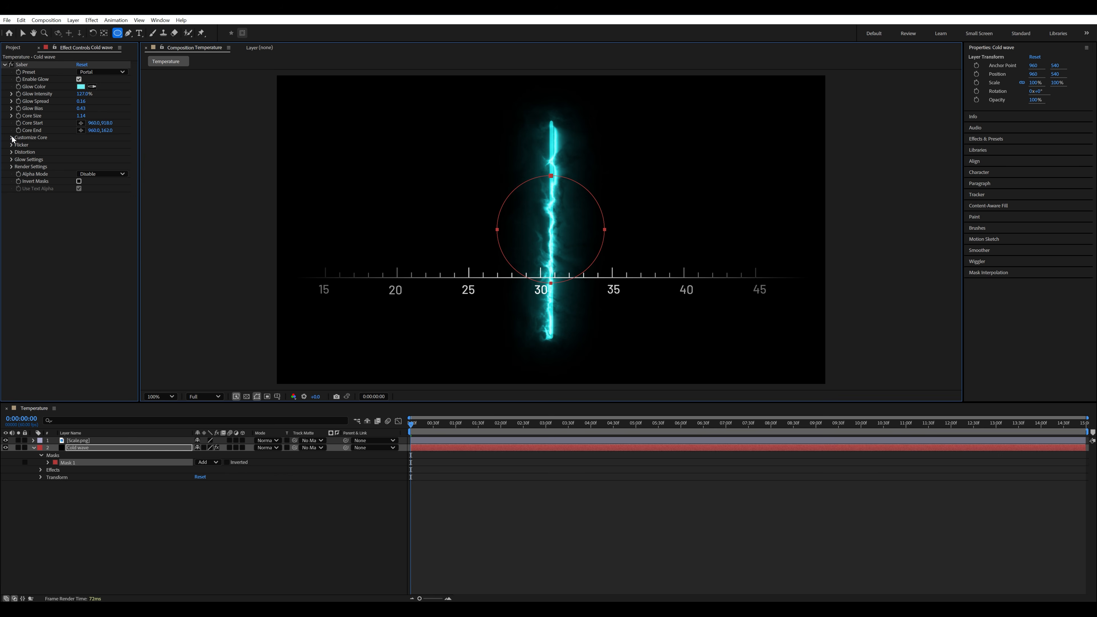
{"action": "left_click", "coordinate": [11, 137]}
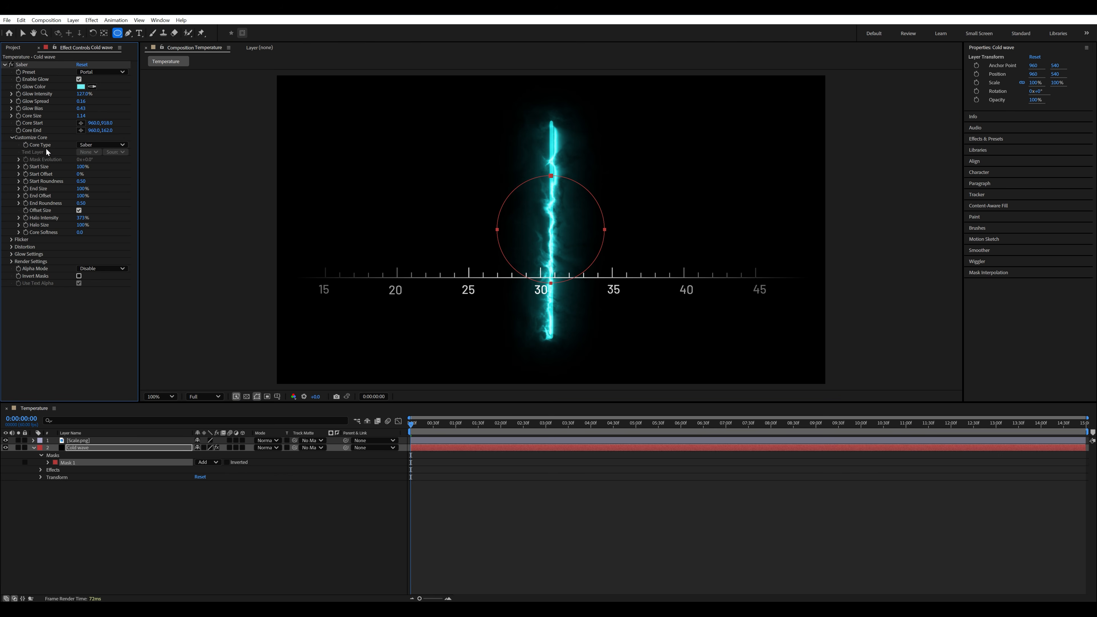
{"action": "left_click", "coordinate": [93, 146]}
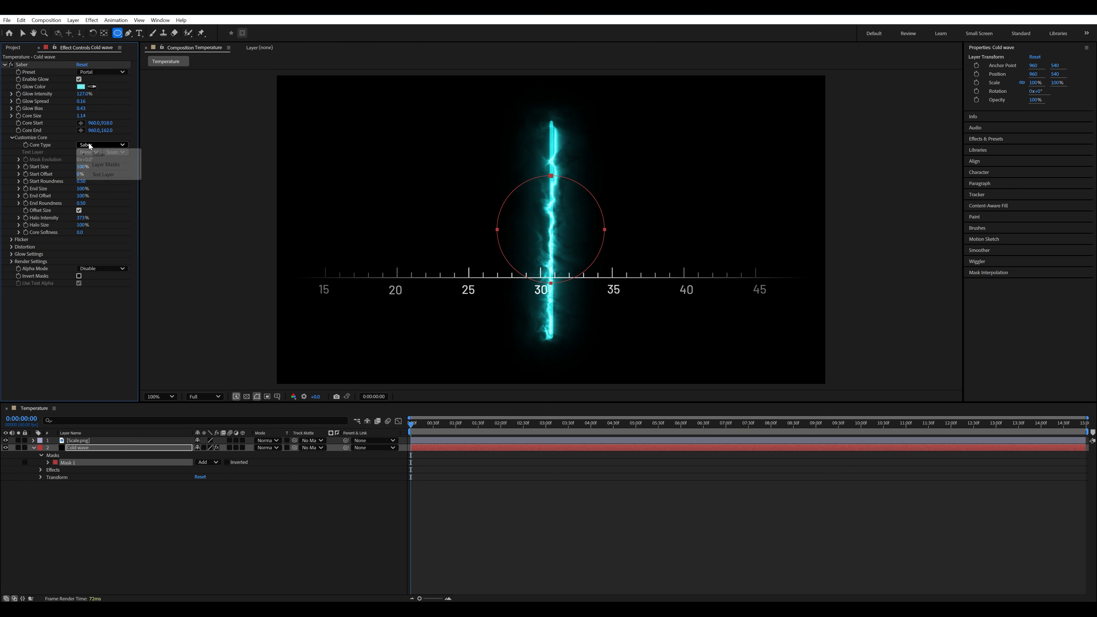
{"action": "left_click", "coordinate": [117, 164]}
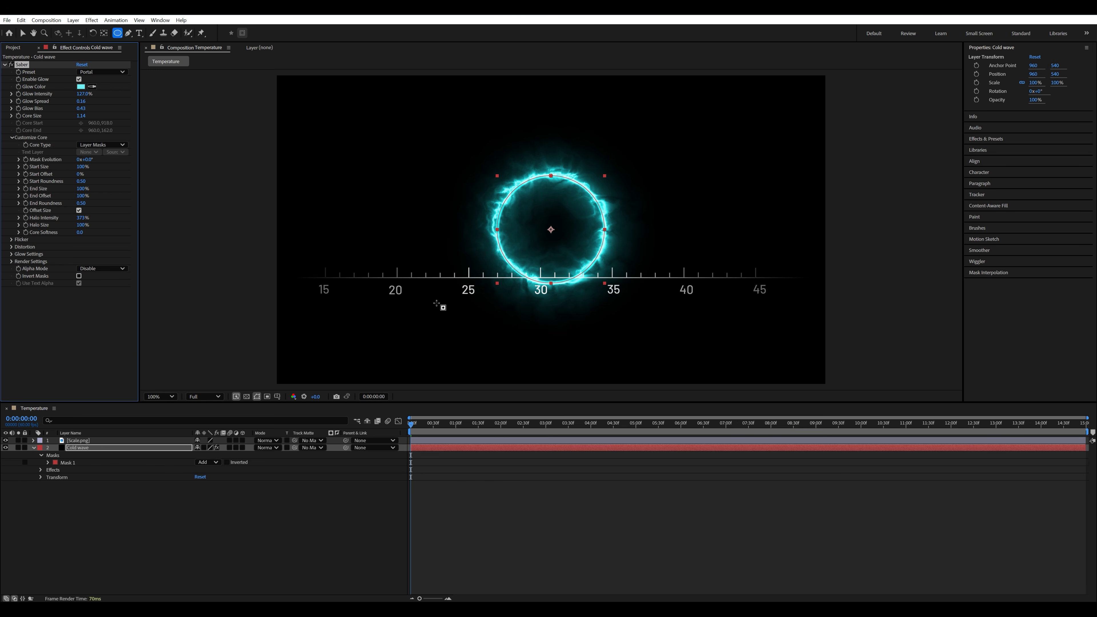
{"action": "key", "text": "v"}
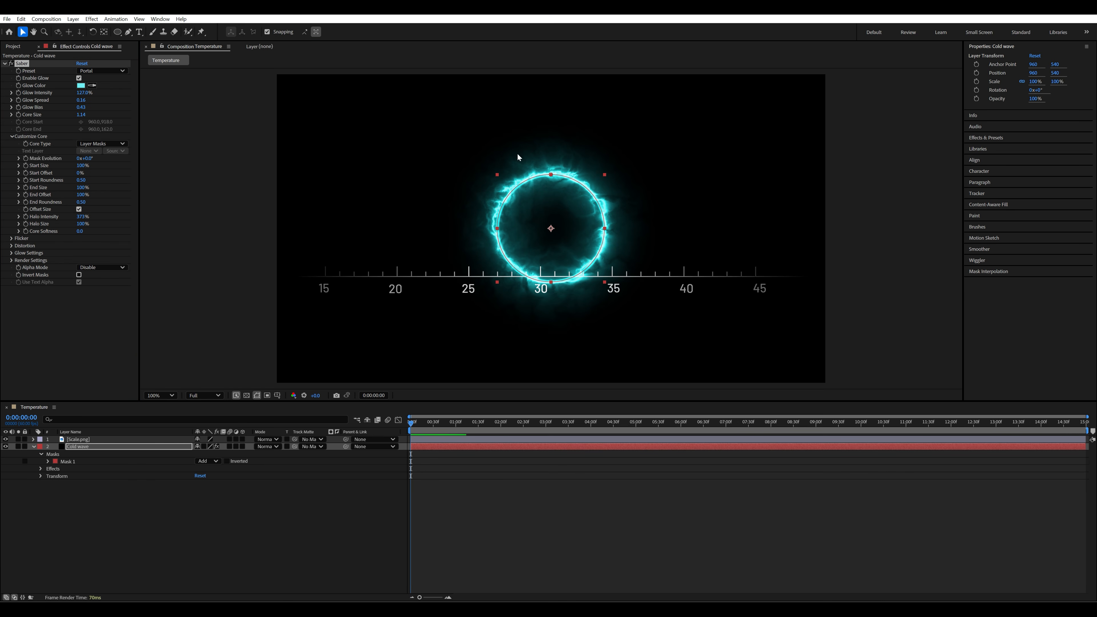
{"action": "left_click_drag", "start_coordinate": [540, 199], "coordinate": [369, 151]}
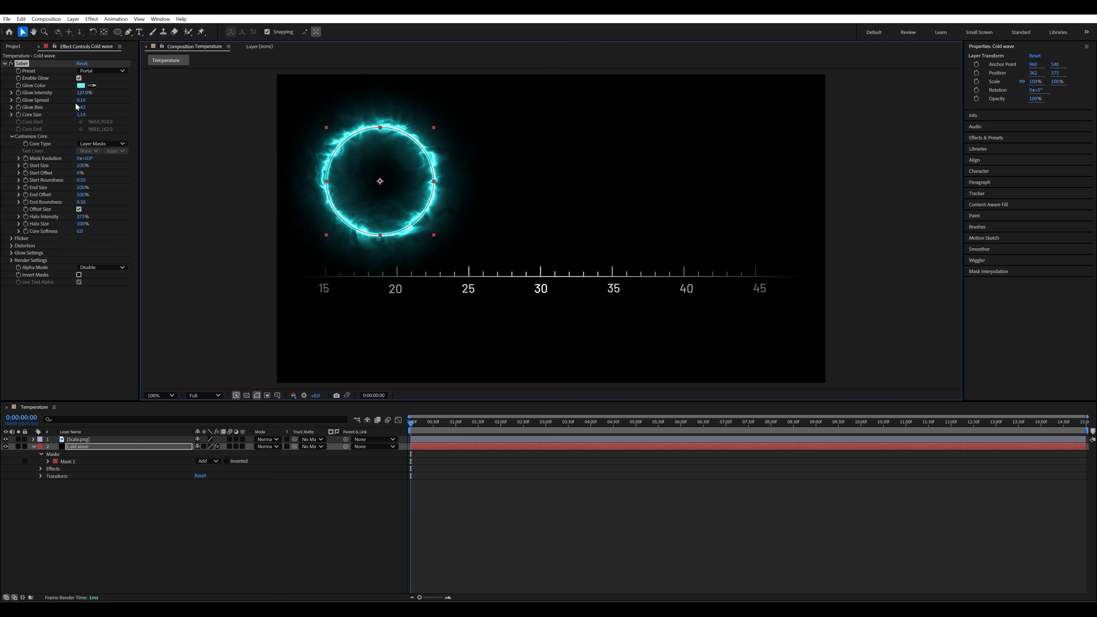
- Set the Cold wave Saber's glow intensity to 99%, glow spread to 0.32 and core size to 1.24, then deselect the layer
{"action": "left_click_drag", "start_coordinate": [79, 92], "coordinate": [72, 92]}
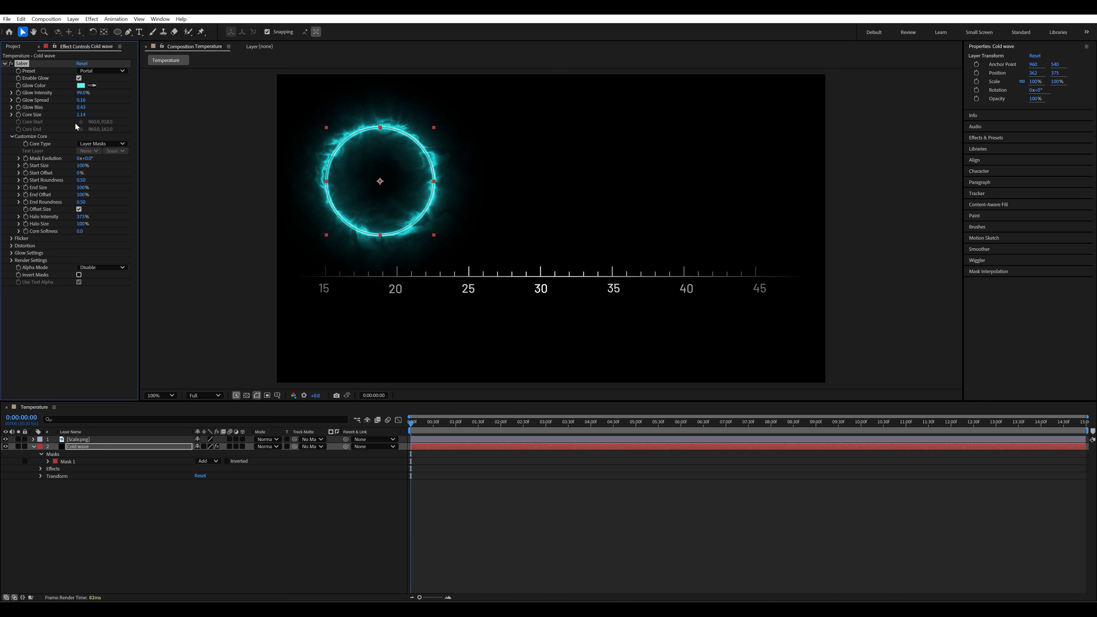
{"action": "left_click_drag", "start_coordinate": [85, 100], "coordinate": [82, 99]}
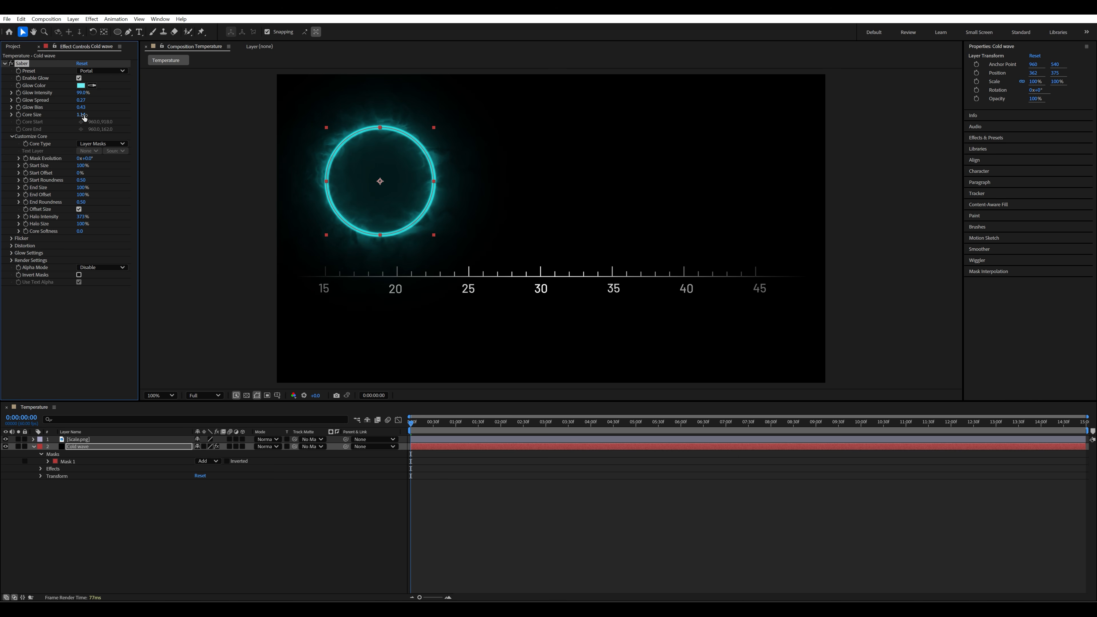
{"action": "left_click_drag", "start_coordinate": [80, 114], "coordinate": [79, 114]}
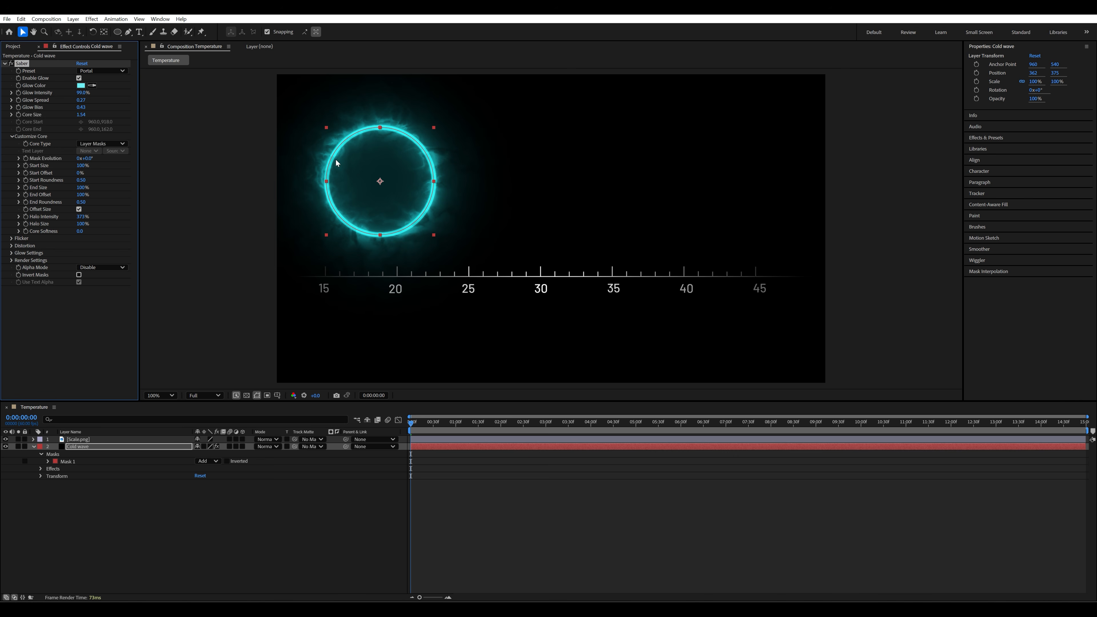
{"action": "left_click_drag", "start_coordinate": [81, 114], "coordinate": [81, 114]}
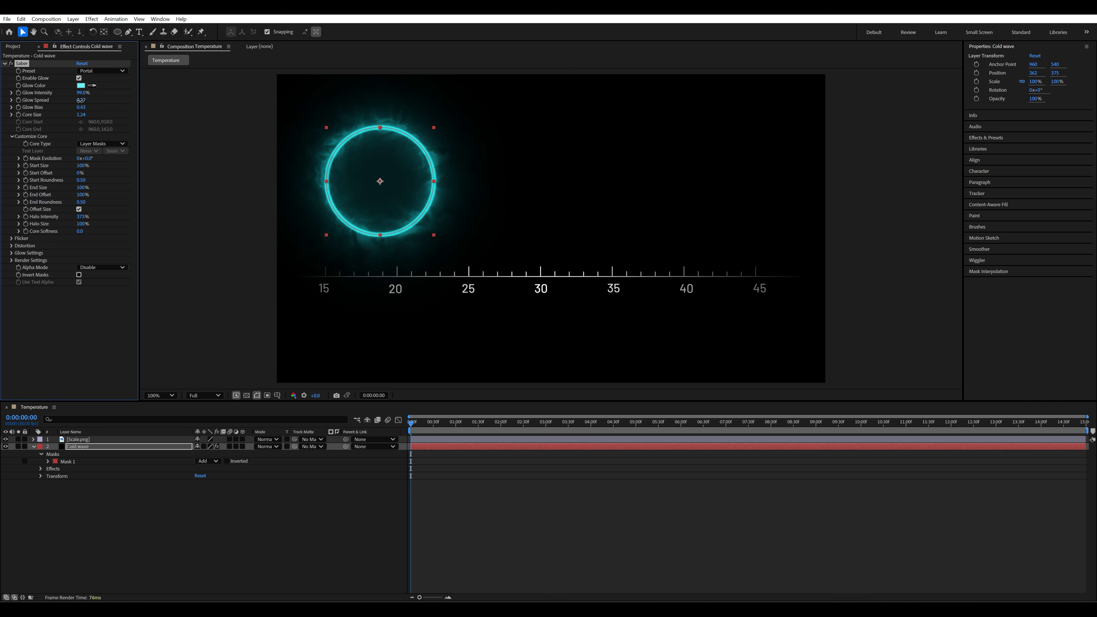
{"action": "left_click_drag", "start_coordinate": [80, 100], "coordinate": [81, 101]}
{"action": "left_click", "coordinate": [213, 218]}
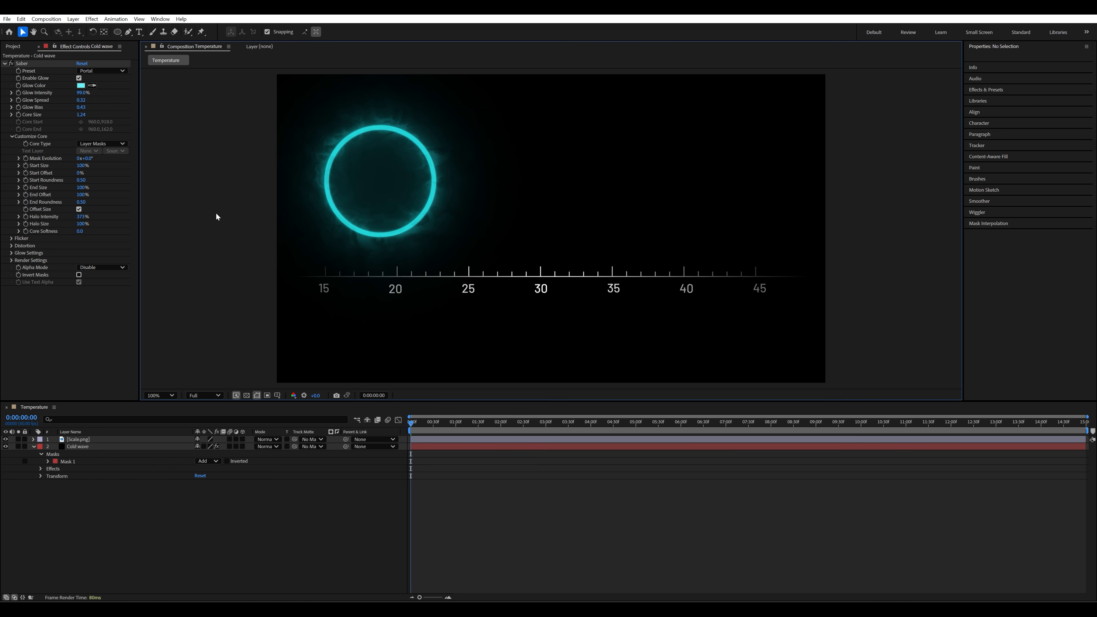
- Duplicate the Cold wave layer, place the copy beneath the original and rename it "Heat Wave"
{"action": "left_click", "coordinate": [91, 448]}
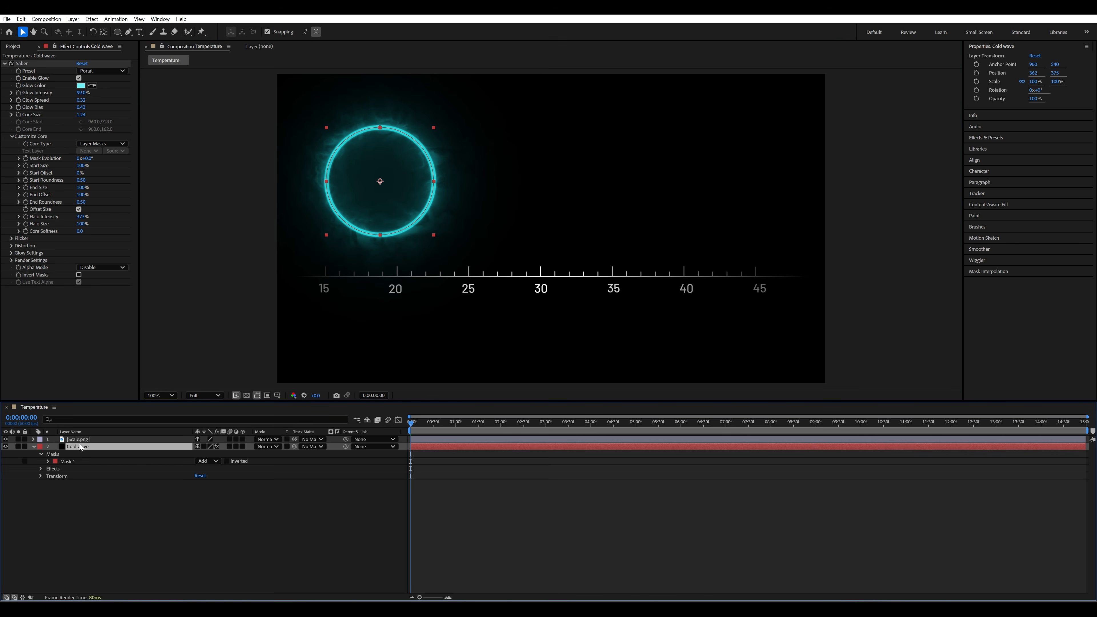
{"action": "key", "text": "ctrl+d"}
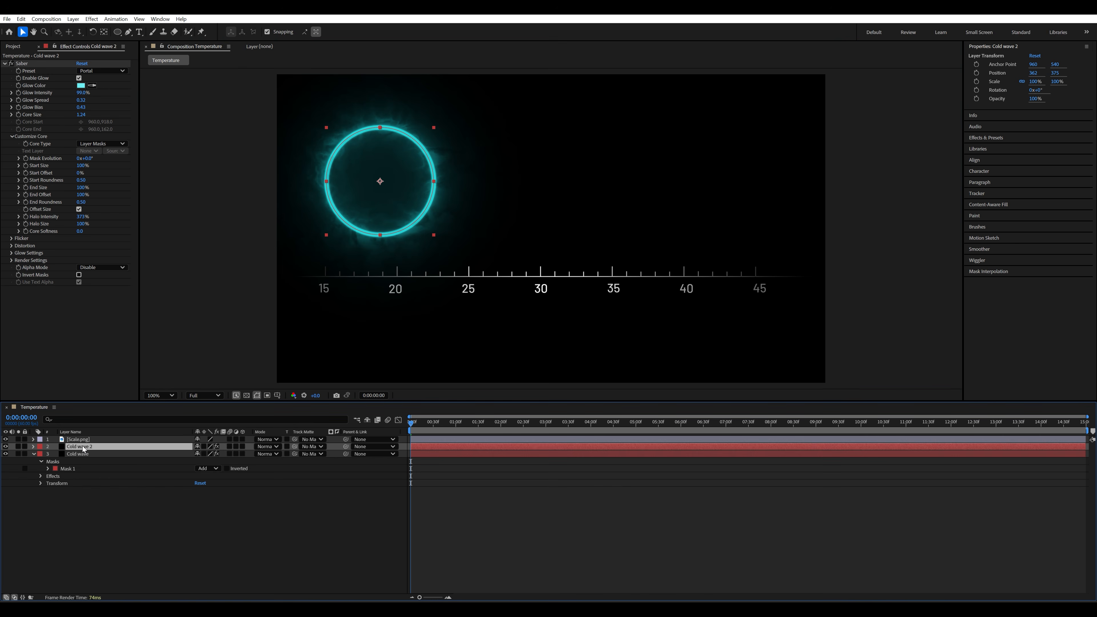
{"action": "left_click_drag", "start_coordinate": [80, 447], "coordinate": [82, 483]}
{"action": "right_click", "coordinate": [83, 482]}
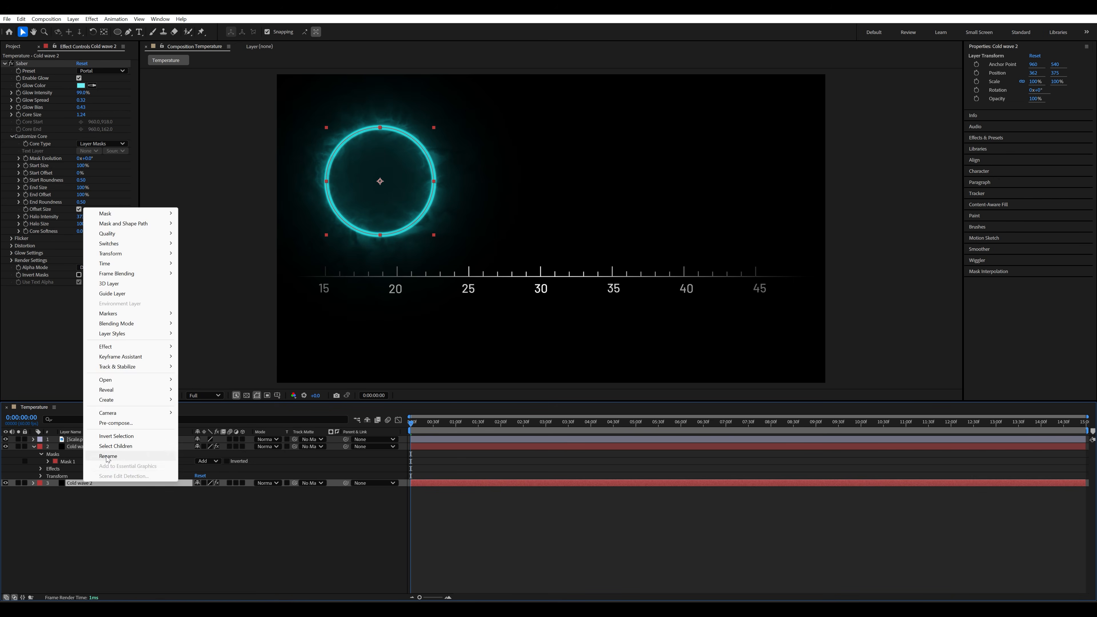
{"action": "left_click", "coordinate": [103, 474]}
{"action": "type", "text": "H"}
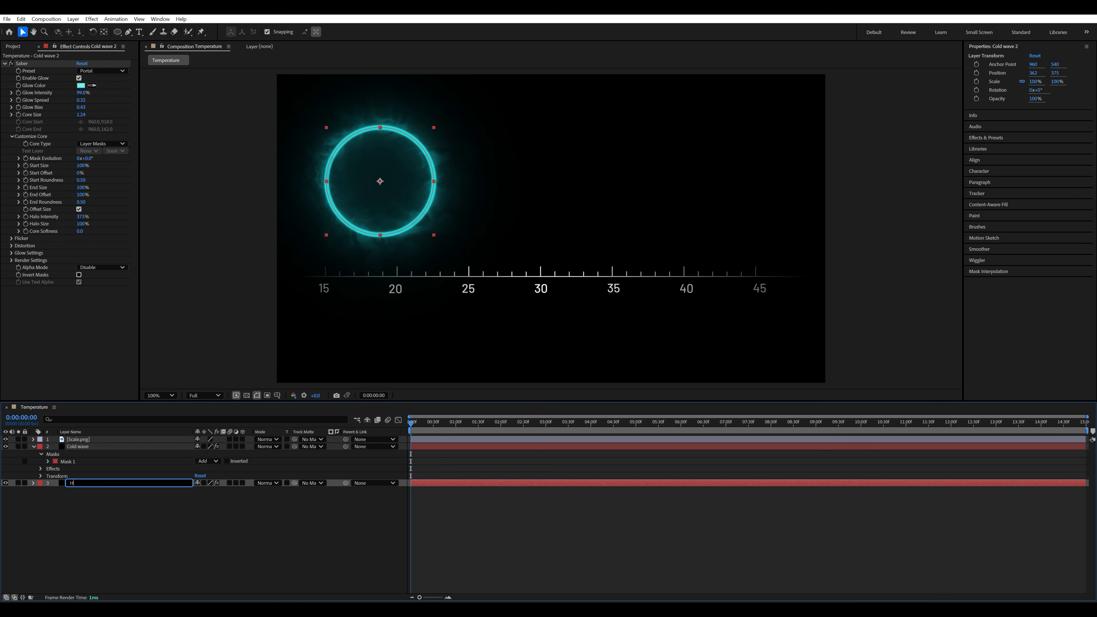
{"action": "type", "text": "eat Wave"}
{"action": "left_click", "coordinate": [175, 524]}
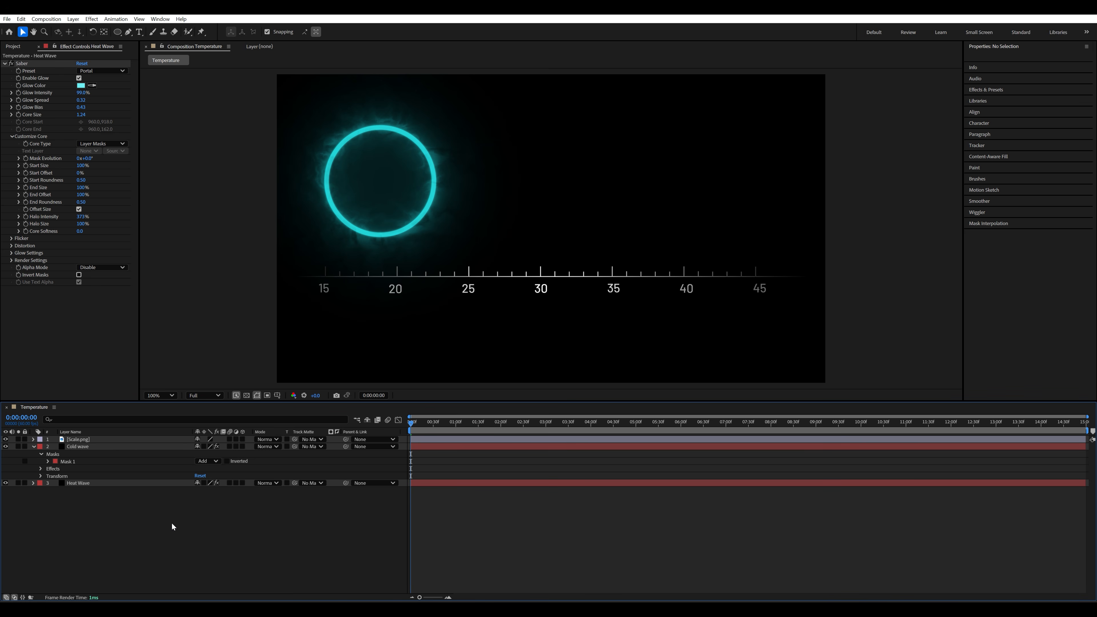
- Set the Heat Wave layer's Saber preset to Solar and hide the Cold wave layer
{"action": "left_click", "coordinate": [109, 481]}
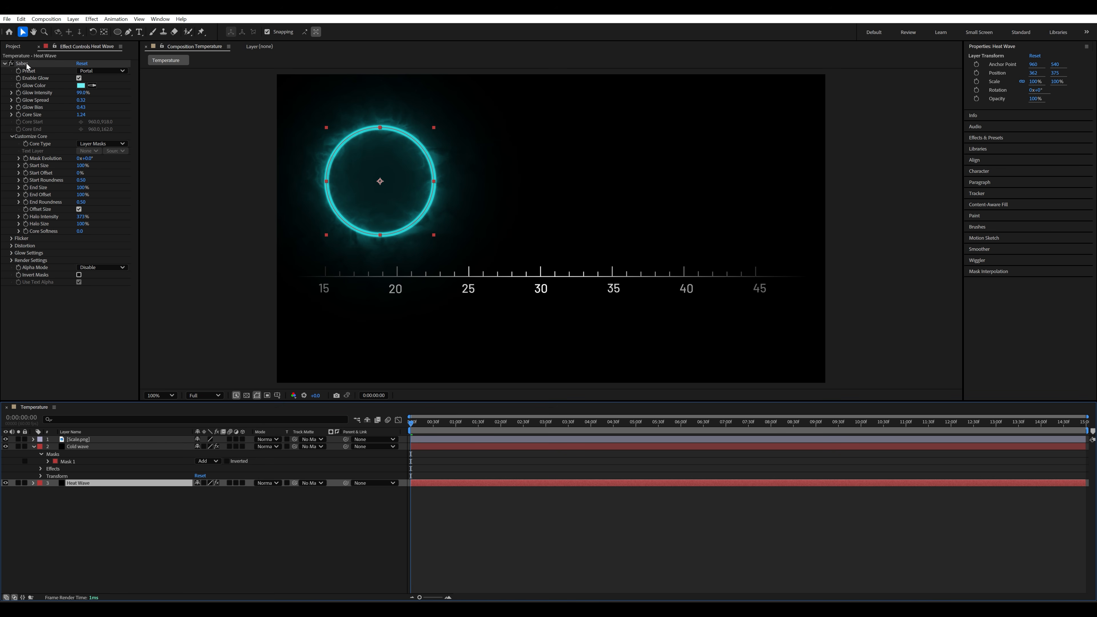
{"action": "left_click", "coordinate": [105, 71]}
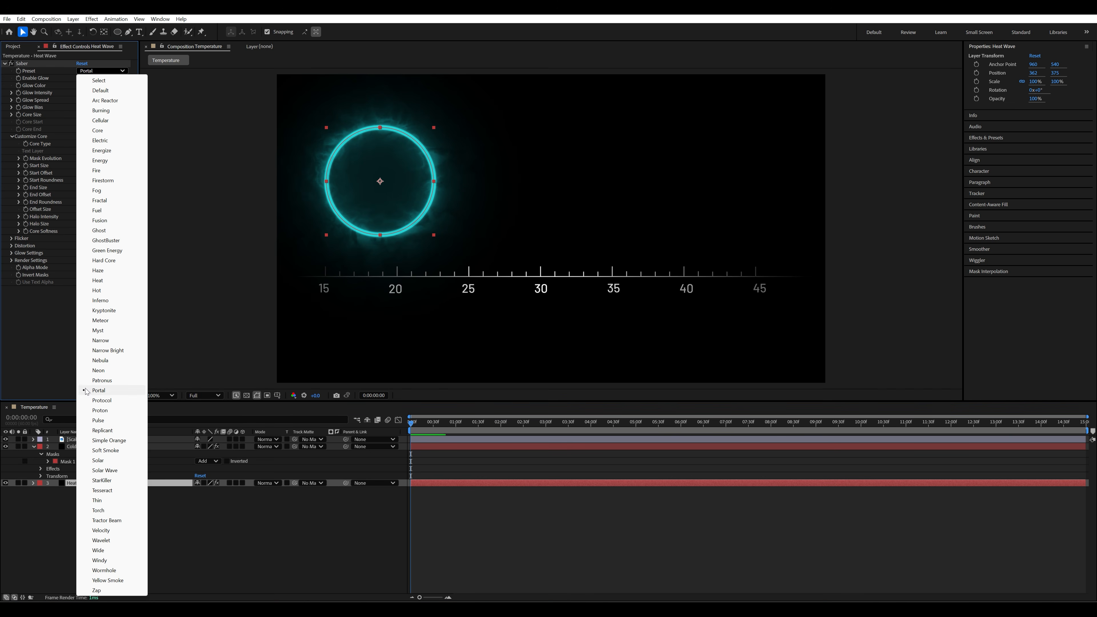
{"action": "left_click", "coordinate": [99, 460]}
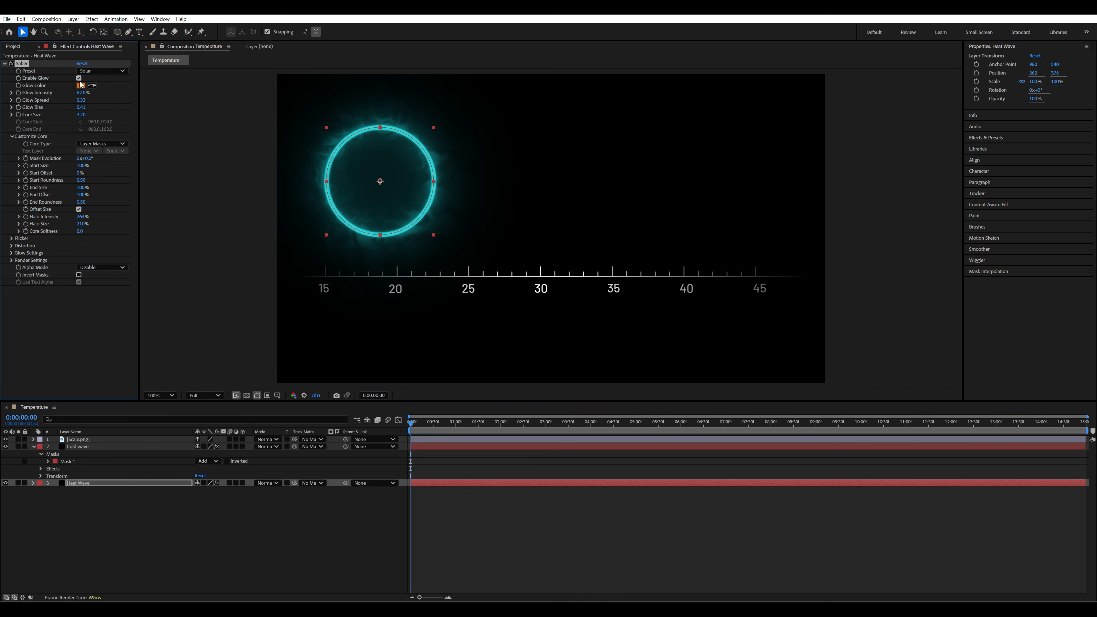
{"action": "left_click", "coordinate": [76, 447]}
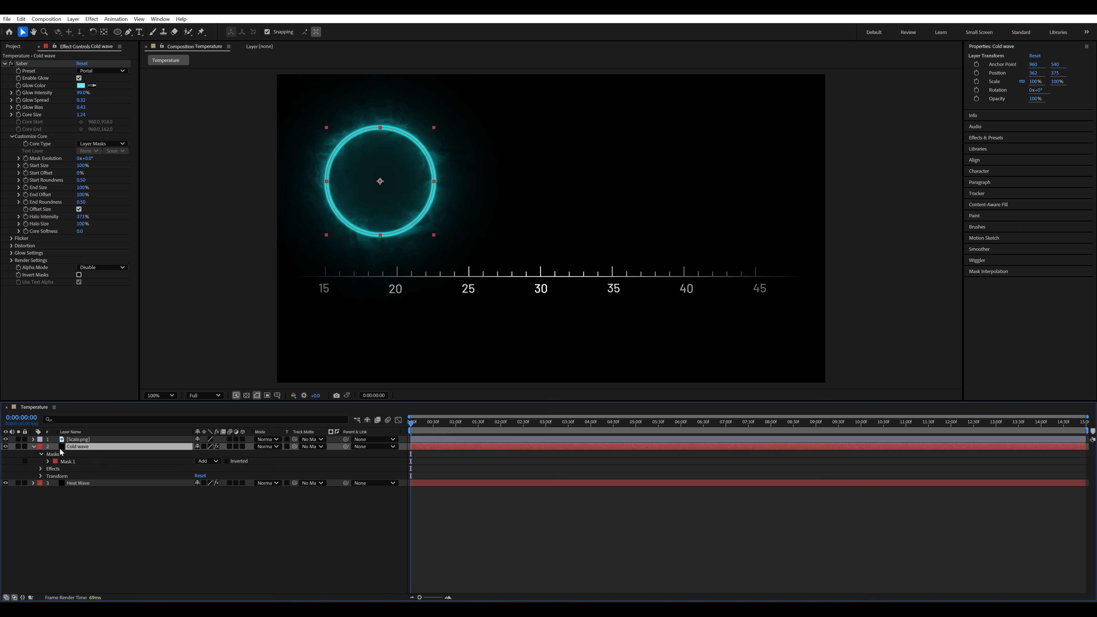
{"action": "left_click", "coordinate": [6, 447]}
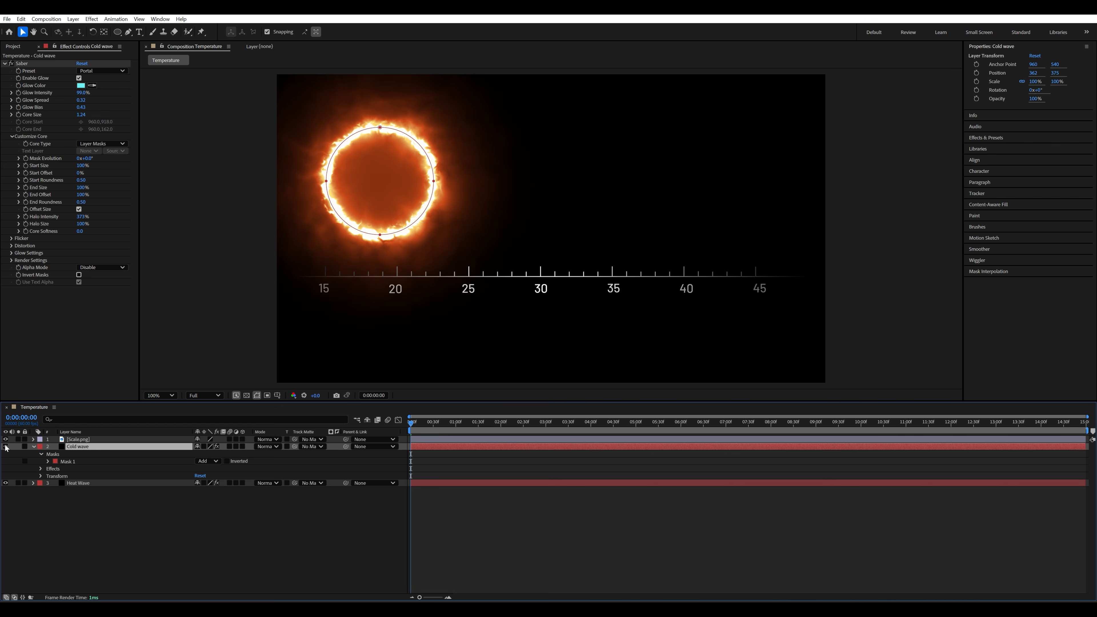
- Set the Heat Wave Saber's glow intensity to 50%, glow bias to 0.35 and core size to 2.60, and fine-tune its glow spread
{"action": "left_click", "coordinate": [99, 483]}
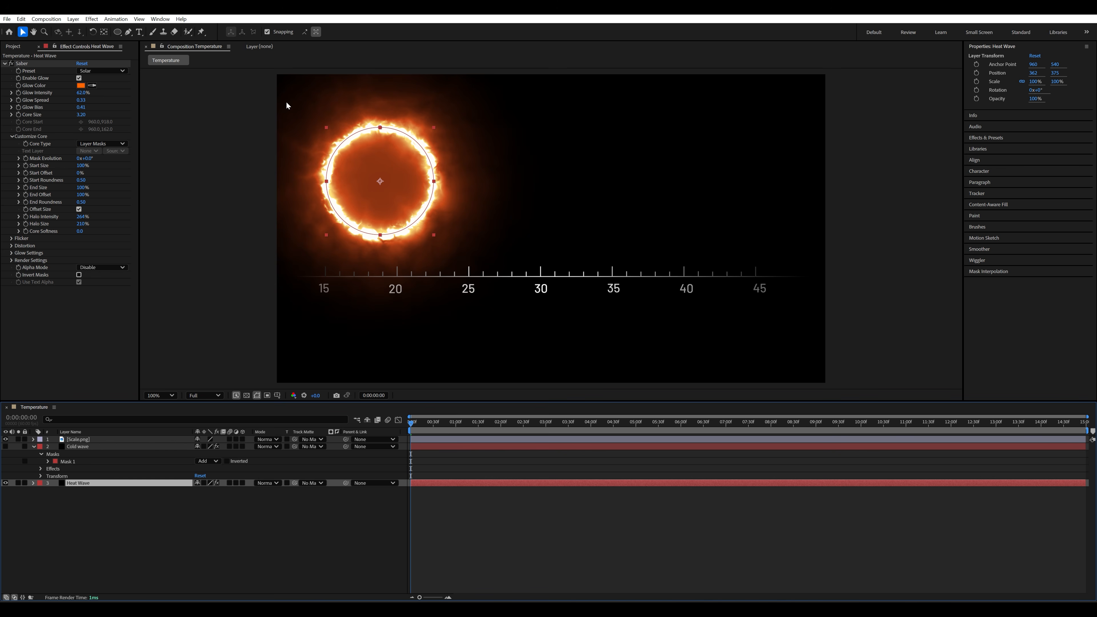
{"action": "left_click_drag", "start_coordinate": [79, 93], "coordinate": [76, 113]}
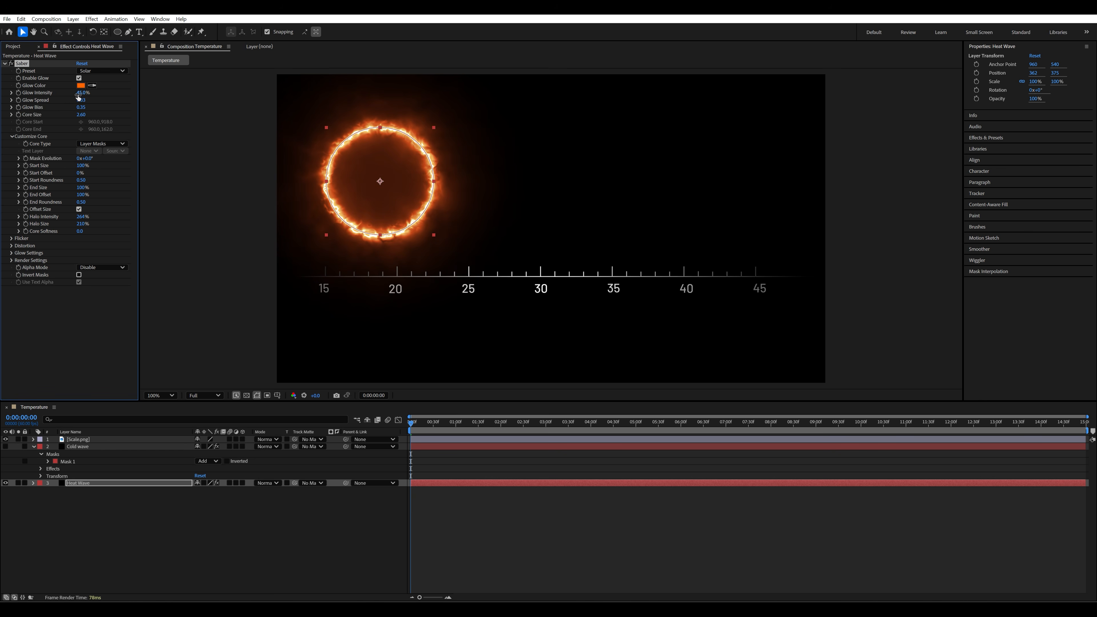
{"action": "left_click_drag", "start_coordinate": [79, 100], "coordinate": [79, 93]}
{"action": "left_click_drag", "start_coordinate": [77, 91], "coordinate": [80, 92]}
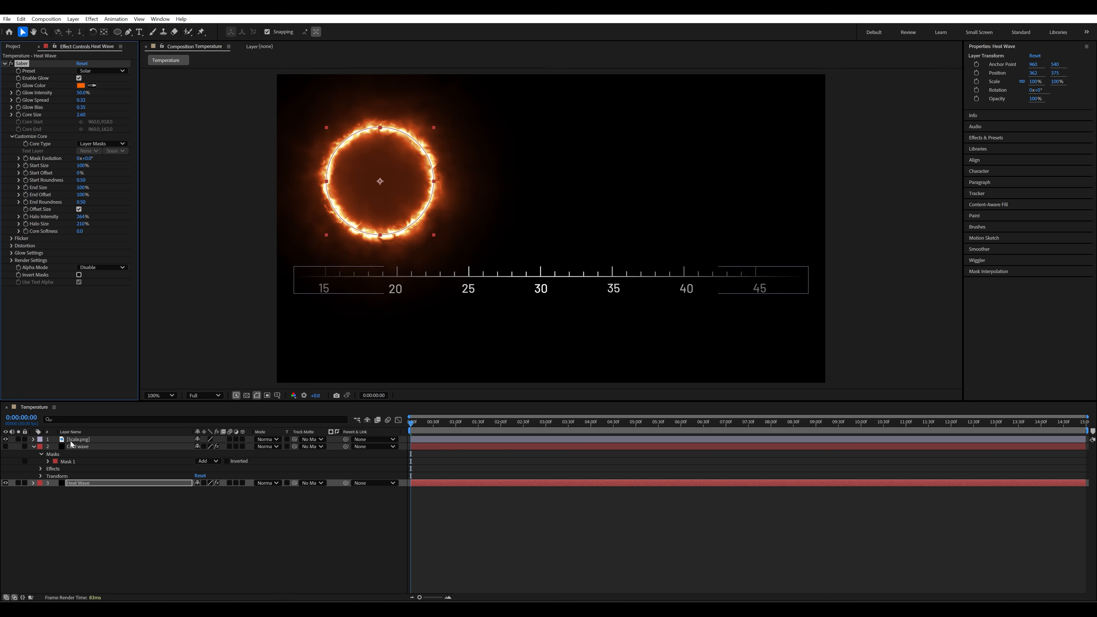
- Show the Cold wave layer again and deselect all layers
{"action": "left_click", "coordinate": [6, 447]}
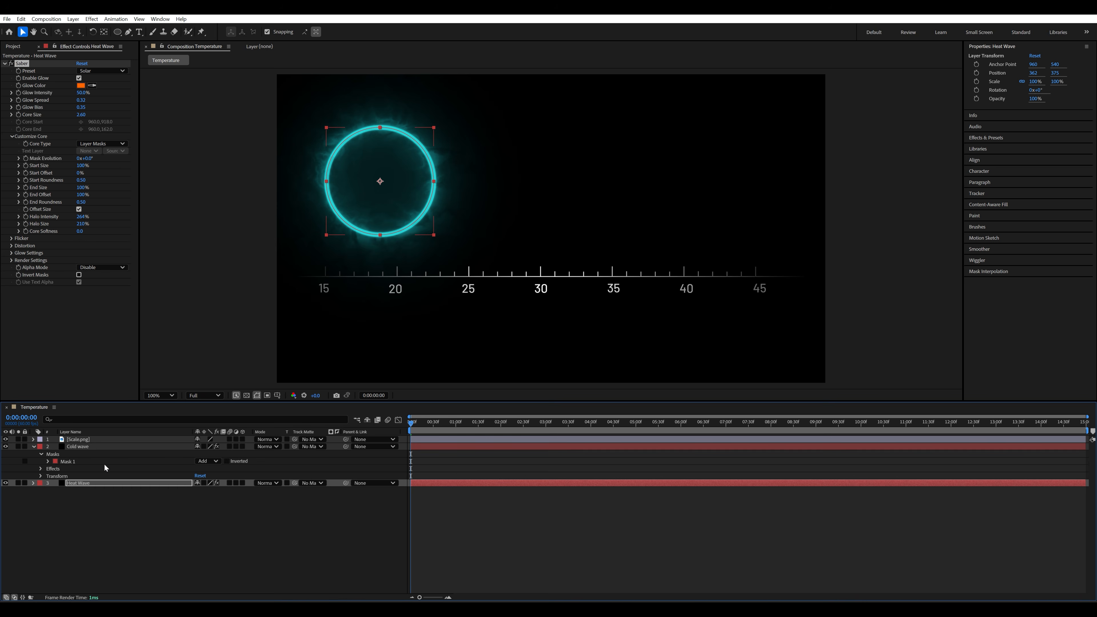
{"action": "left_click", "coordinate": [97, 447]}
{"action": "left_click", "coordinate": [99, 481]}
{"action": "left_click", "coordinate": [93, 448]}
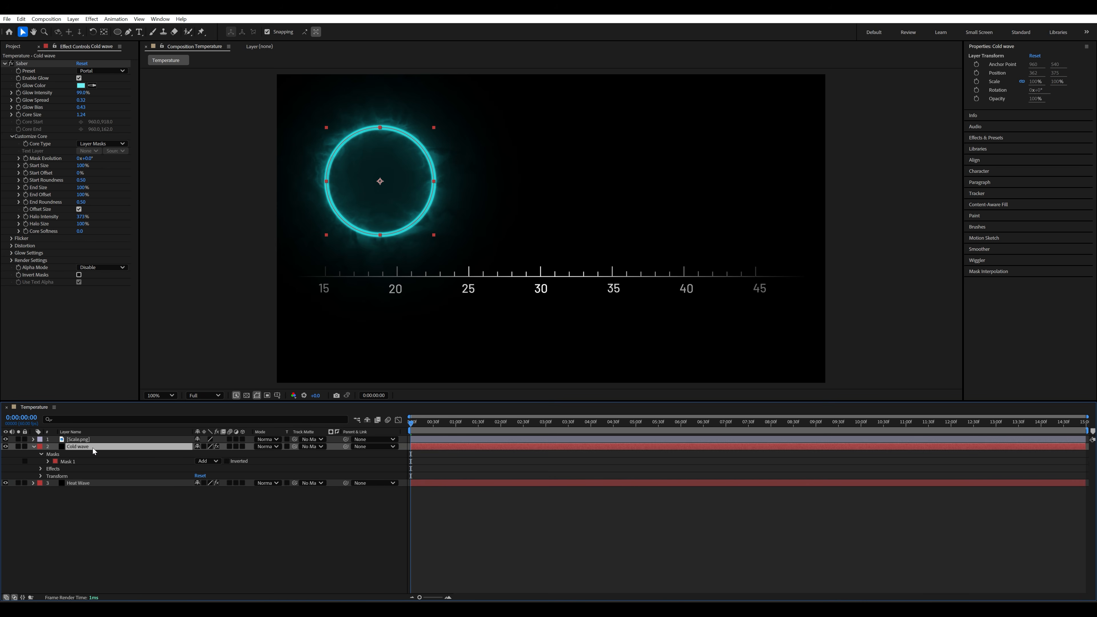
{"action": "left_click", "coordinate": [157, 521]}
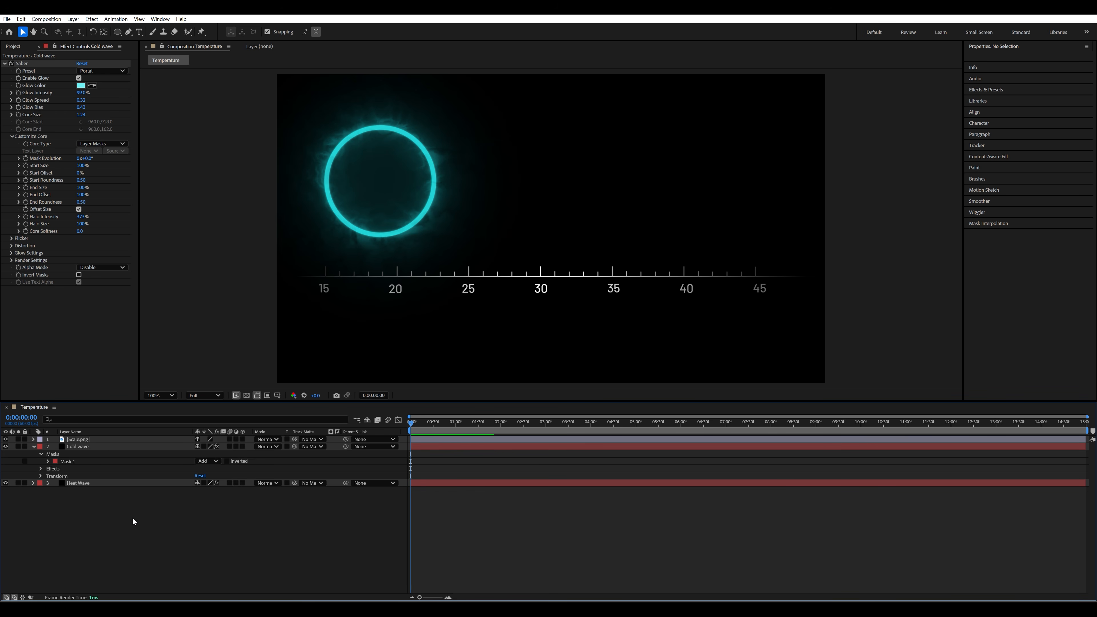
- Draw a black circle shape about 356 px wide inside the cyan ring, without stroke, and nudge it to the ring's center
{"action": "left_click", "coordinate": [117, 31]}
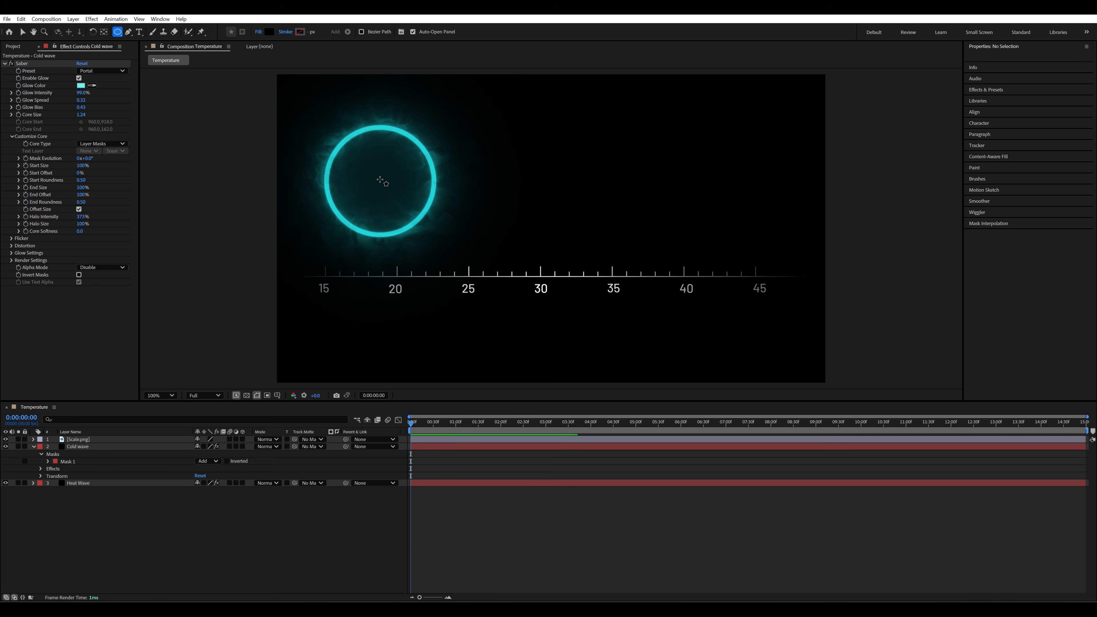
{"action": "left_click_drag", "start_coordinate": [379, 181], "coordinate": [430, 174]}
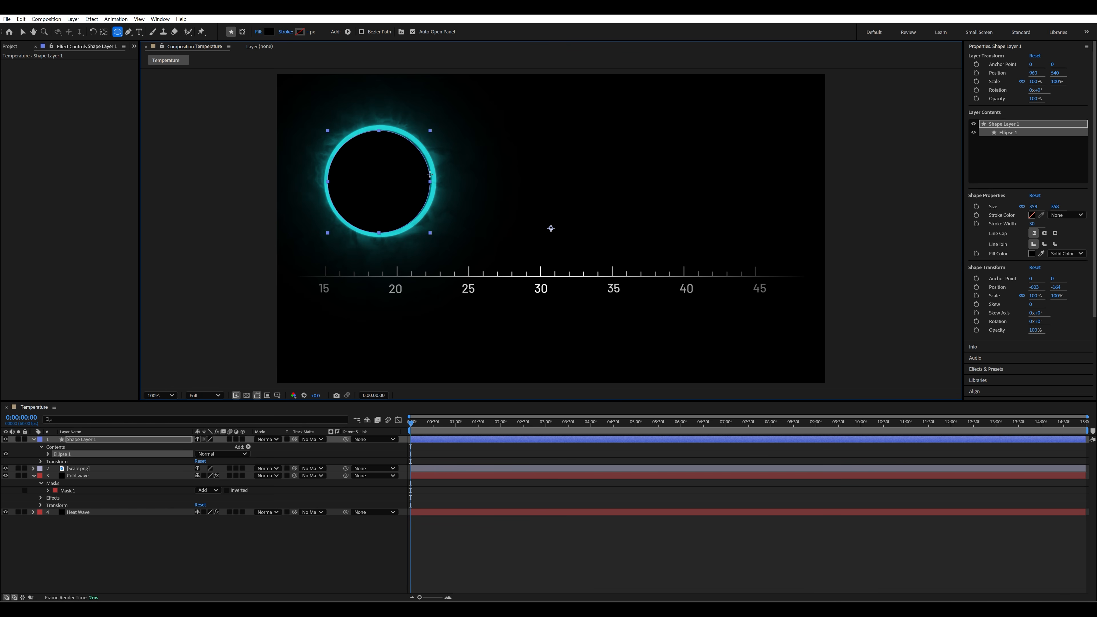
{"action": "key", "text": "v"}
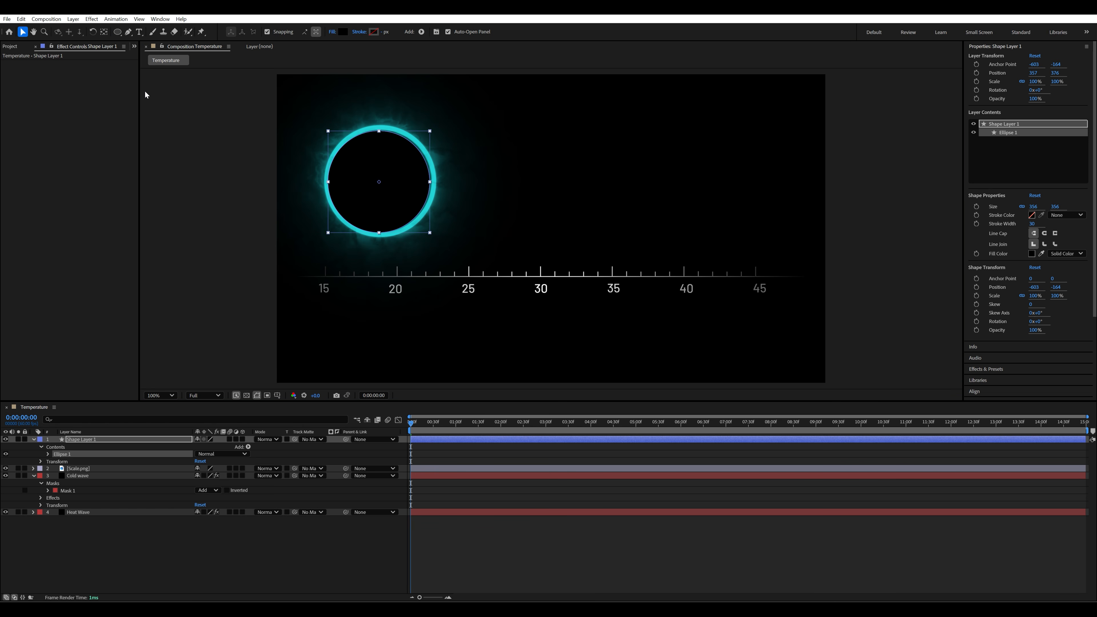
{"action": "key", "text": "Right"}
{"action": "key", "text": "Right"}
{"action": "key", "text": "Right"}
{"action": "key", "text": "Right"}
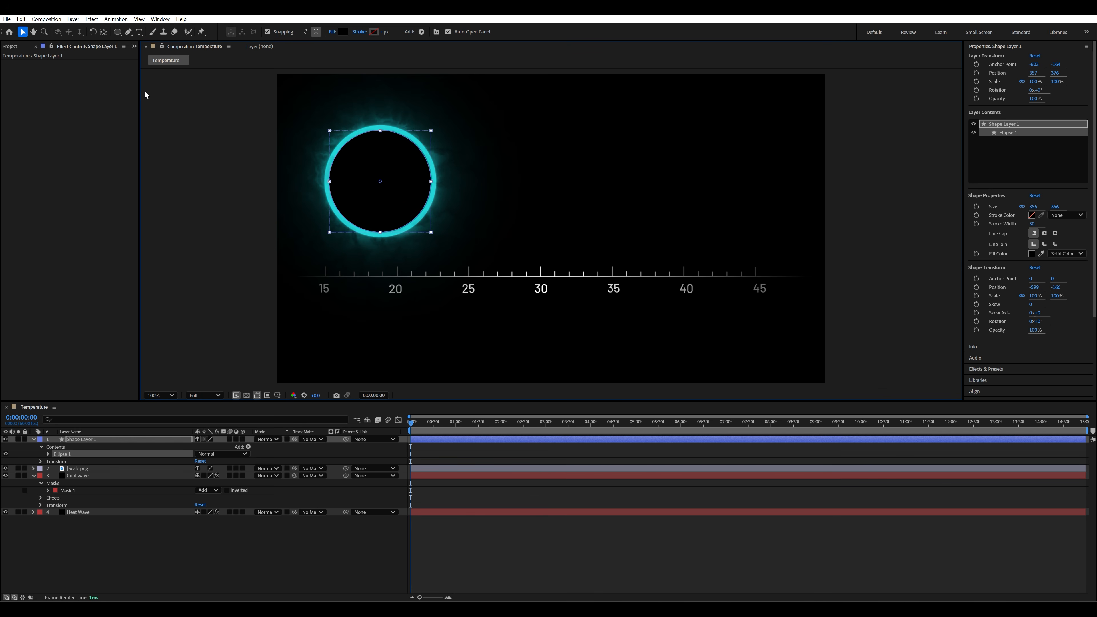
{"action": "key", "text": "Down"}
{"action": "key", "text": "Right"}
- Rename the black circle's shape layer to "Front Face" and select the Cold wave layer
{"action": "left_click", "coordinate": [91, 437]}
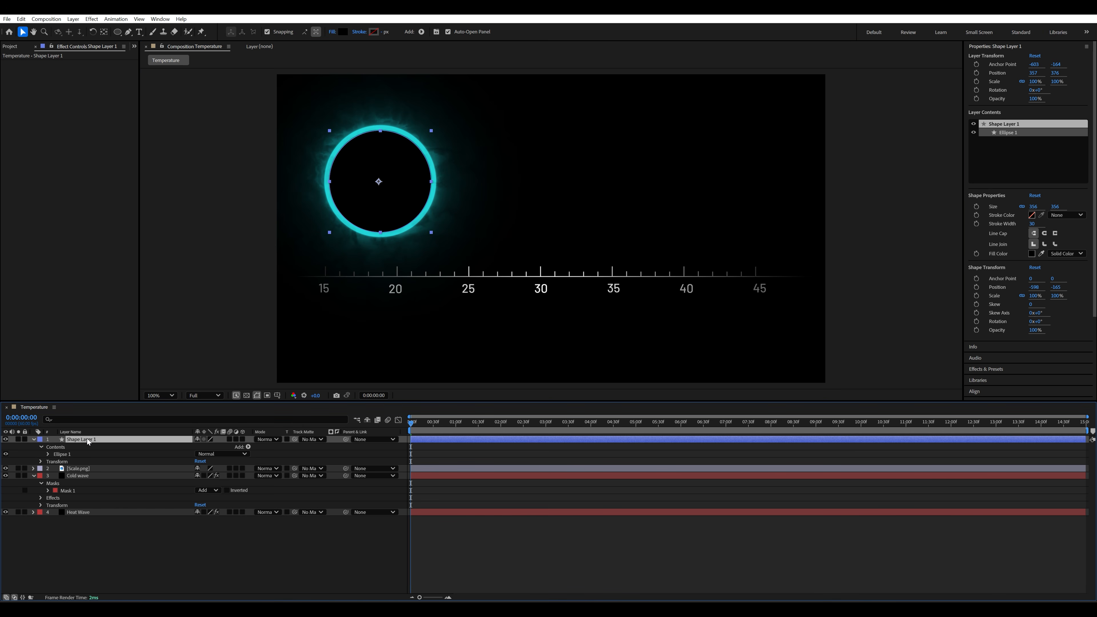
{"action": "key", "text": "Return"}
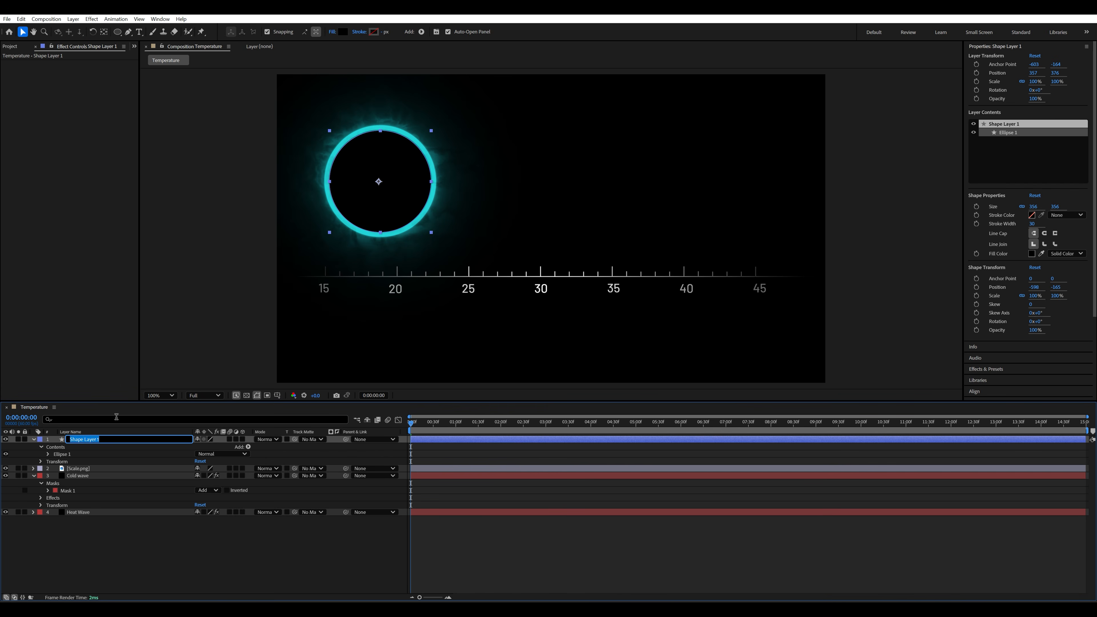
{"action": "type", "text": "Front Face"}
{"action": "left_click", "coordinate": [129, 546]}
{"action": "left_click", "coordinate": [85, 437]}
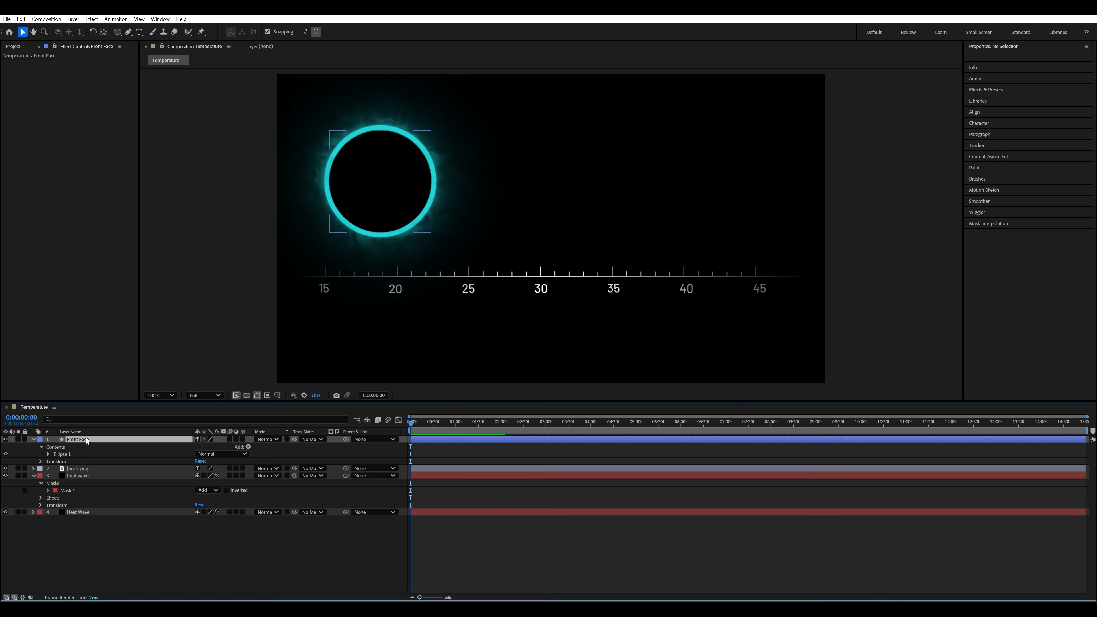
{"action": "left_click", "coordinate": [95, 476]}
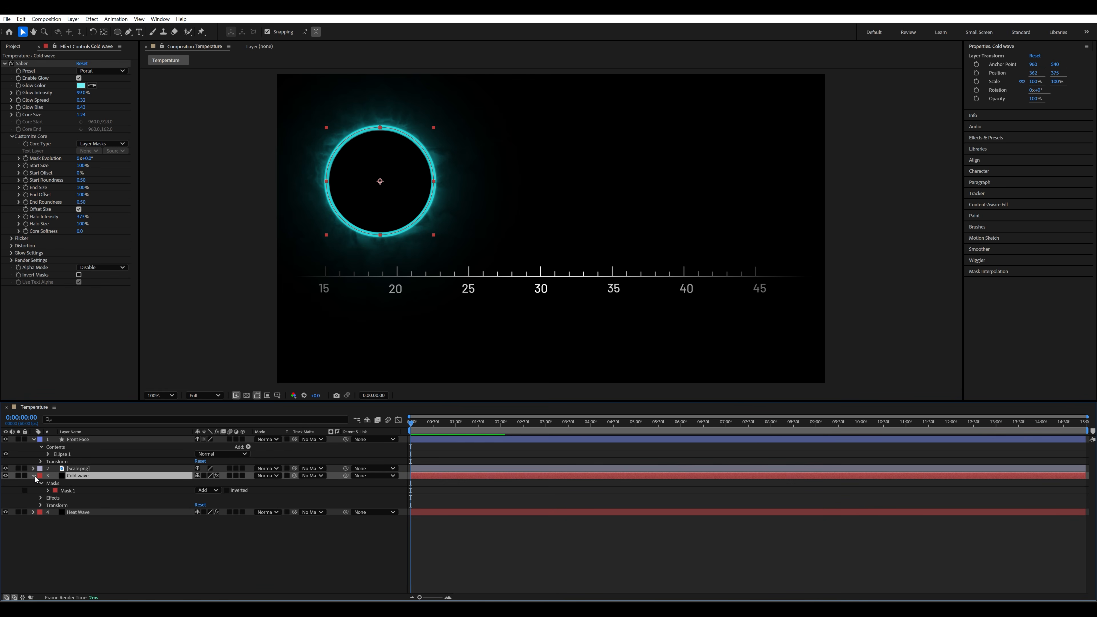
- Parent the Cold wave and Heat Wave layers to the Front Face layer
{"action": "left_click", "coordinate": [37, 481]}
{"action": "left_click", "coordinate": [93, 476]}
{"action": "left_click_drag", "start_coordinate": [345, 475], "coordinate": [115, 442]}
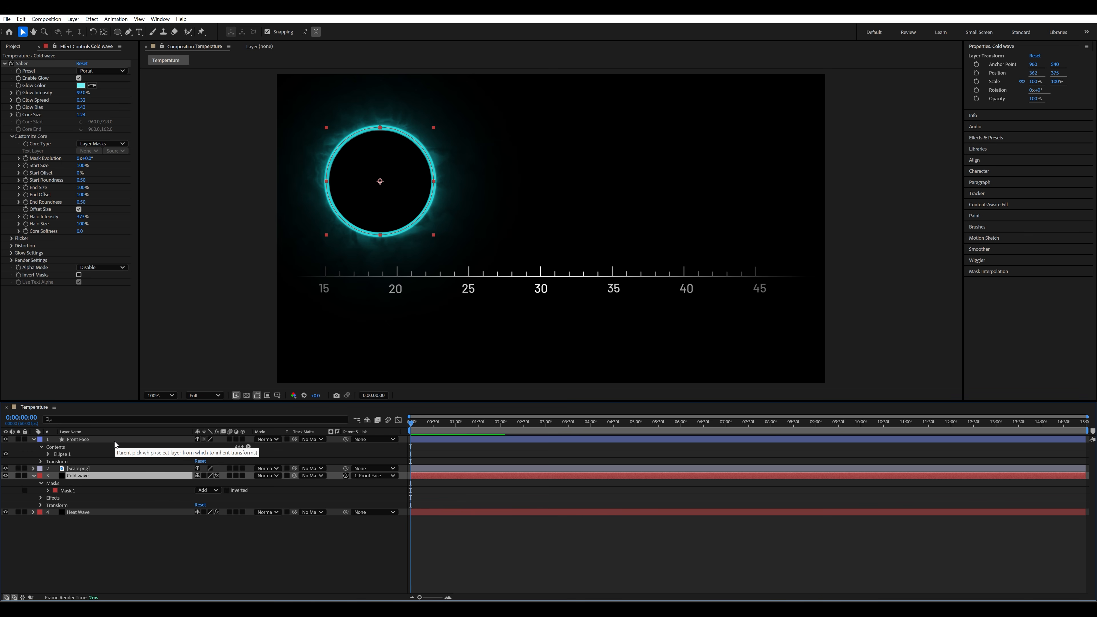
{"action": "left_click", "coordinate": [125, 512]}
{"action": "left_click_drag", "start_coordinate": [345, 512], "coordinate": [90, 440]}
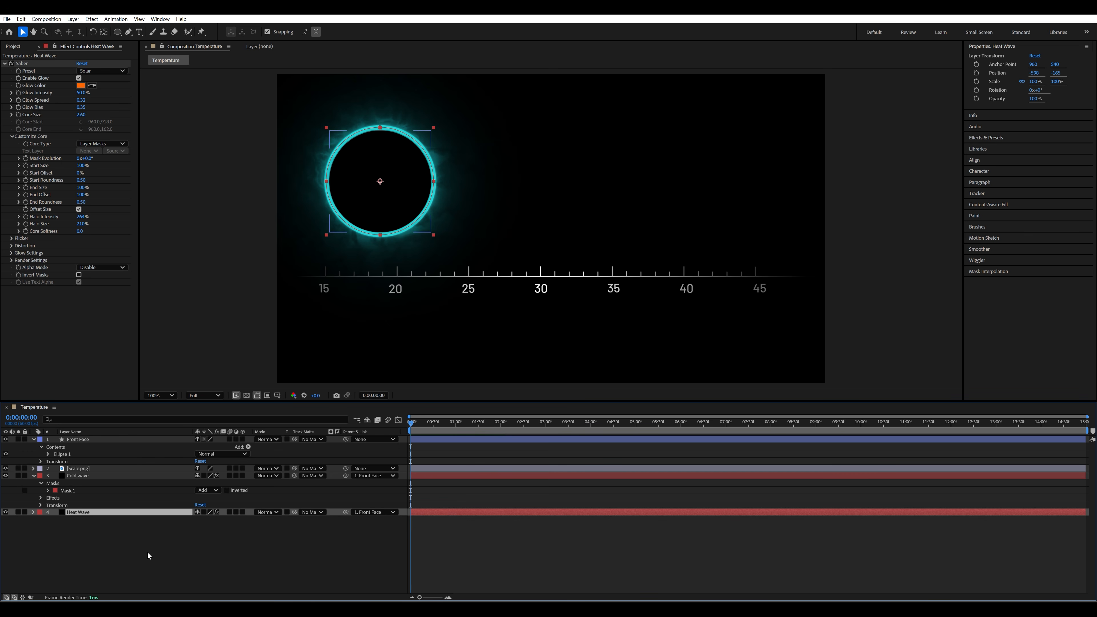
{"action": "left_click", "coordinate": [101, 439]}
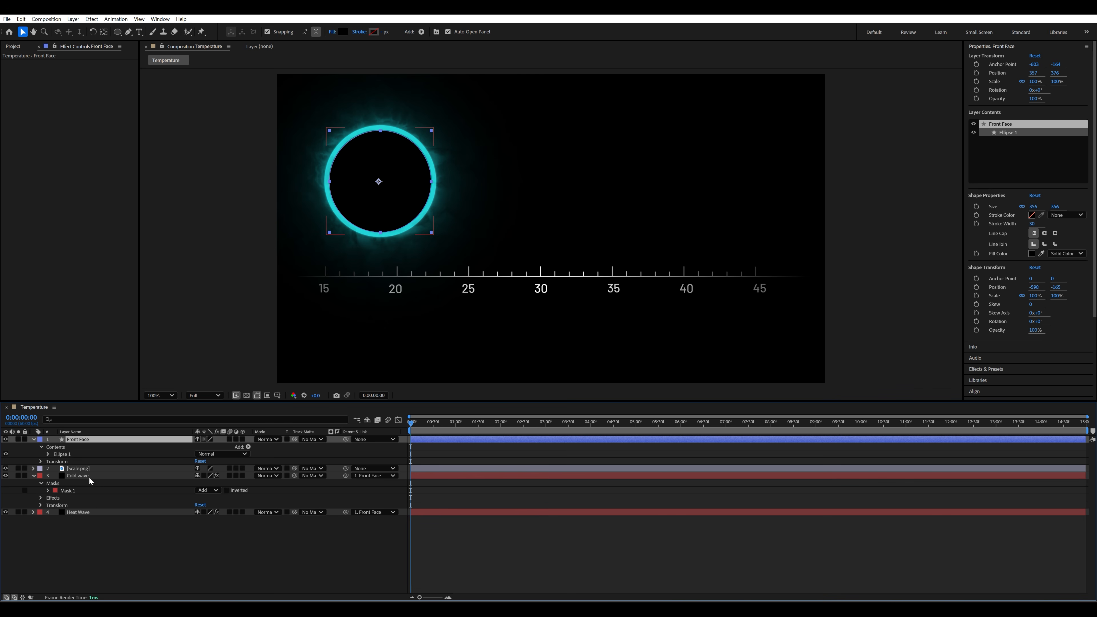
- Change the layer label colors to teal for Cold wave and orange for Heat Wave
{"action": "left_click", "coordinate": [32, 477]}
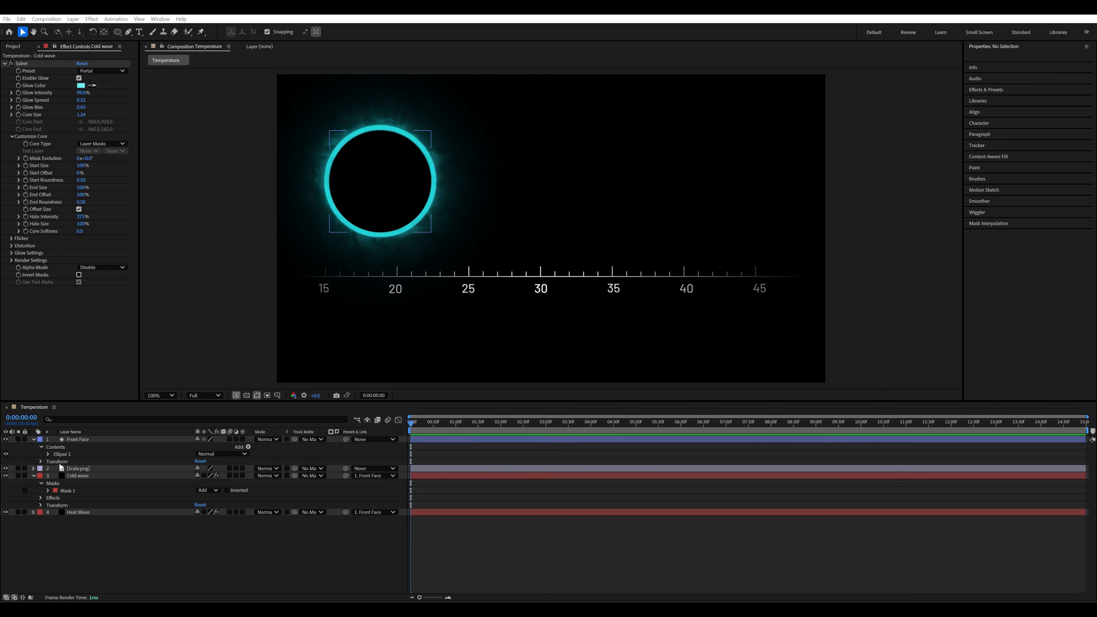
{"action": "left_click", "coordinate": [40, 476]}
{"action": "left_click", "coordinate": [65, 444]}
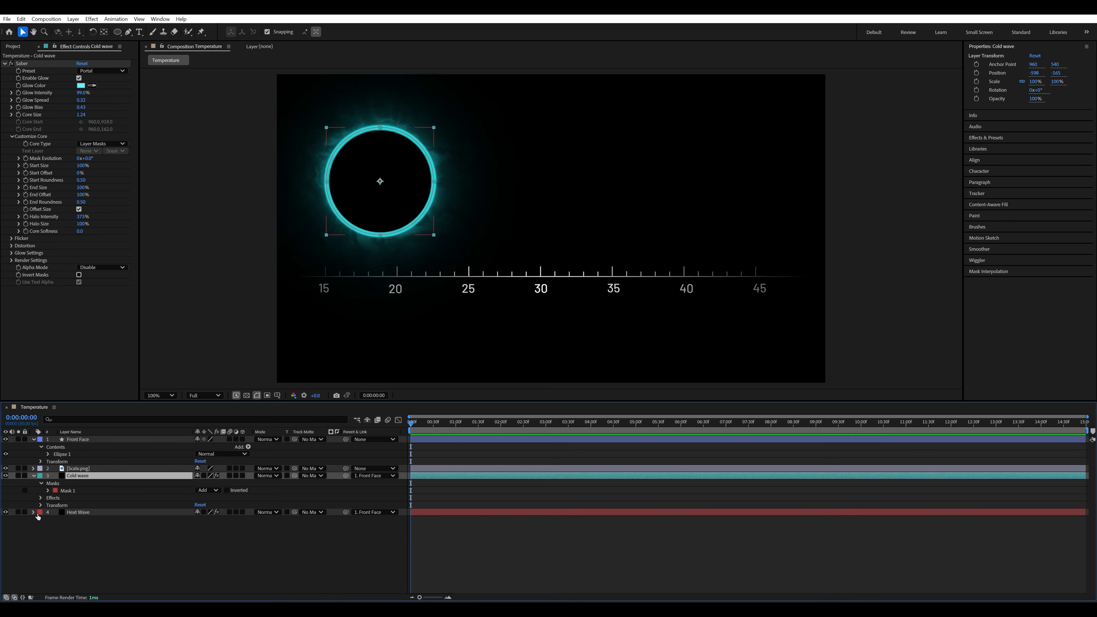
{"action": "left_click", "coordinate": [40, 512]}
{"action": "left_click", "coordinate": [65, 455]}
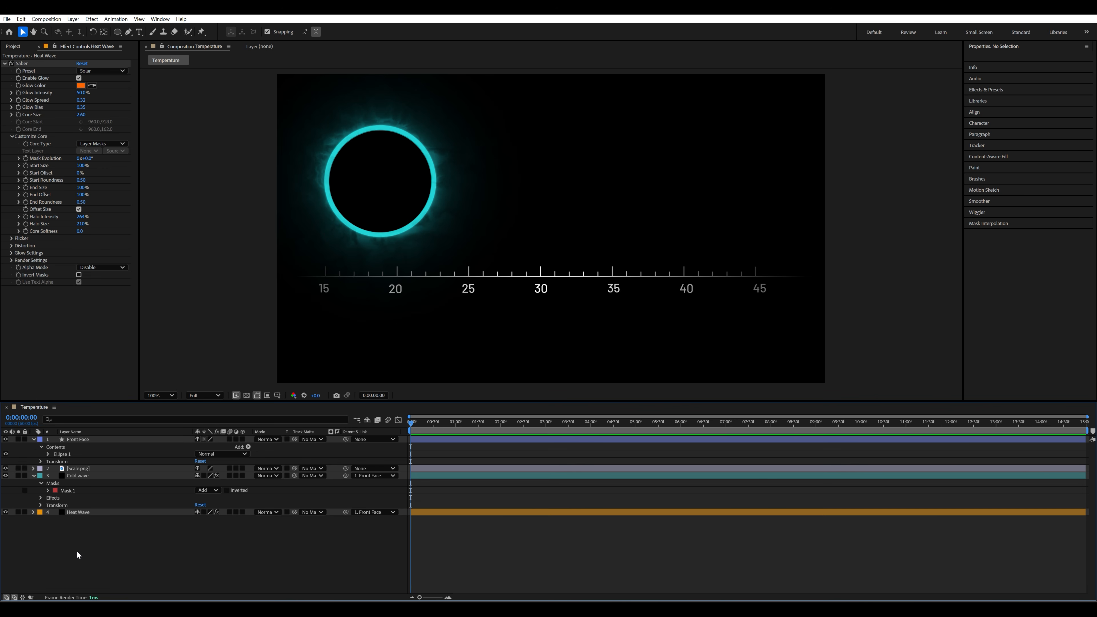
- Create a null object layer and rename it "Controller"
{"action": "right_click", "coordinate": [94, 545]}
{"action": "mouse_move", "coordinate": [151, 434]}
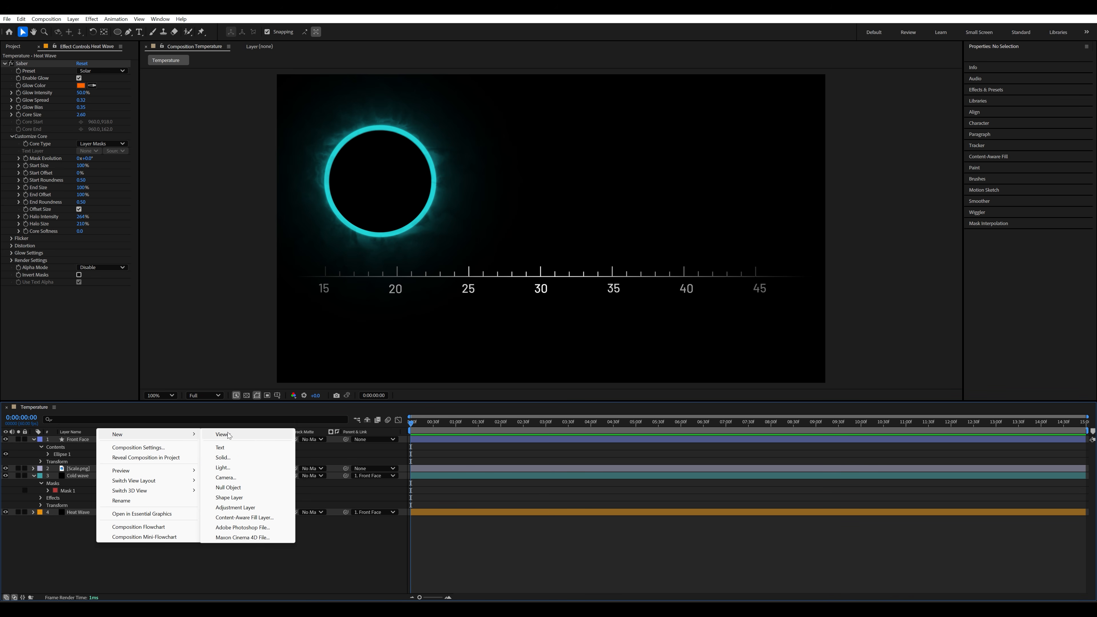
{"action": "left_click", "coordinate": [232, 488]}
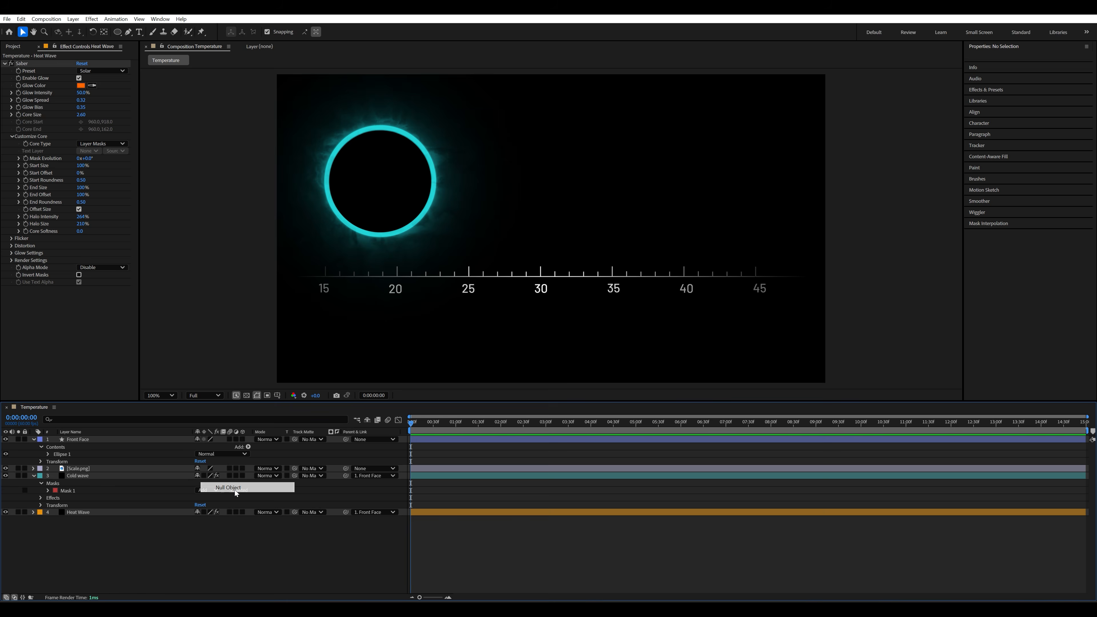
{"action": "right_click", "coordinate": [84, 439]}
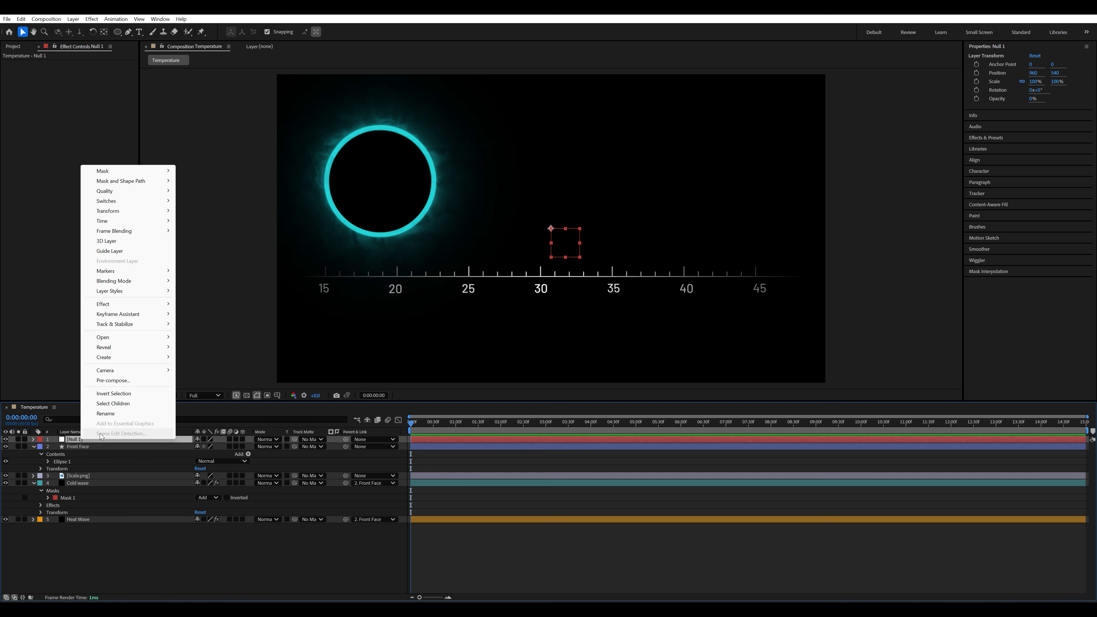
{"action": "left_click", "coordinate": [106, 413]}
{"action": "type", "text": "Controller"}
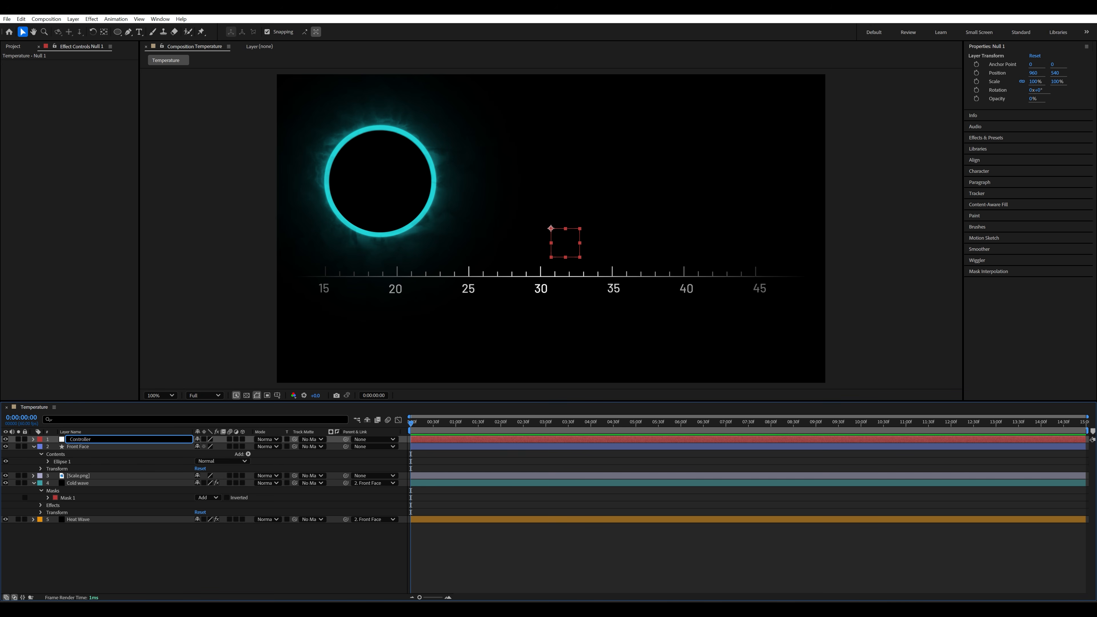
{"action": "key", "text": "Return"}
{"action": "left_click", "coordinate": [92, 560]}
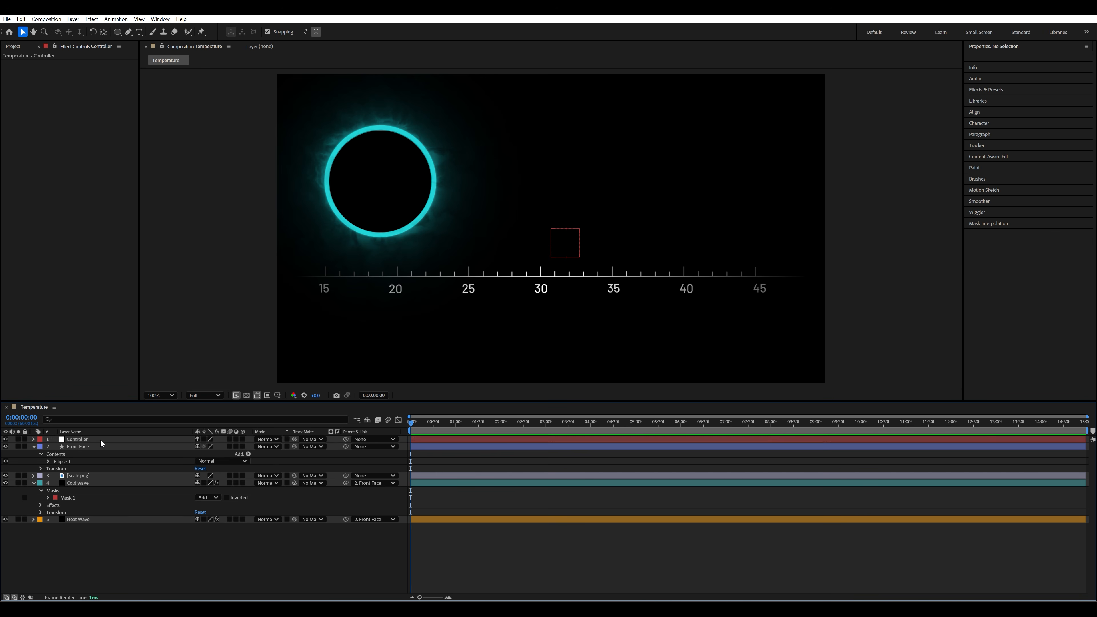
- Find the Slider Control effect and apply it to the Controller null
{"action": "left_click", "coordinate": [100, 440]}
{"action": "left_click", "coordinate": [76, 463]}
{"action": "left_click", "coordinate": [81, 446]}
{"action": "left_click", "coordinate": [85, 439]}
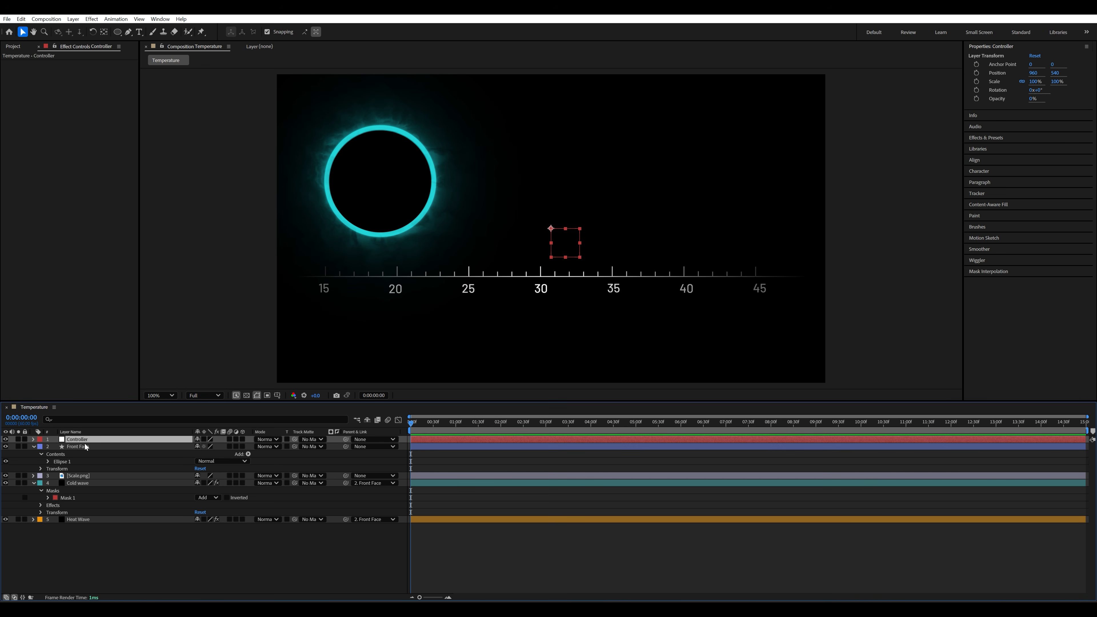
{"action": "left_click", "coordinate": [986, 138]}
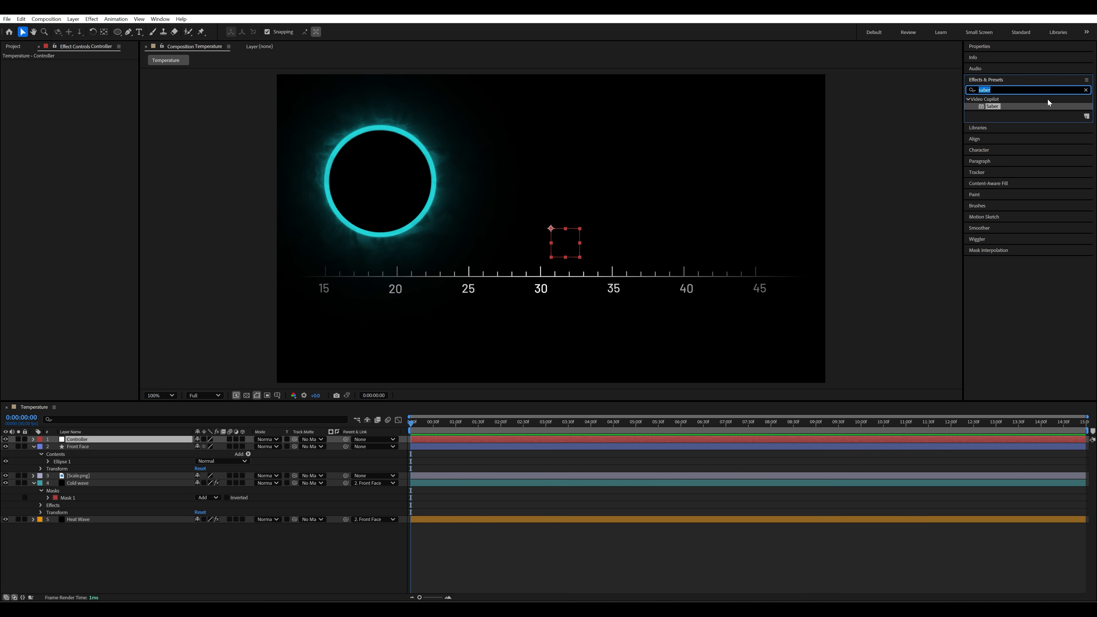
{"action": "type", "text": "slider"}
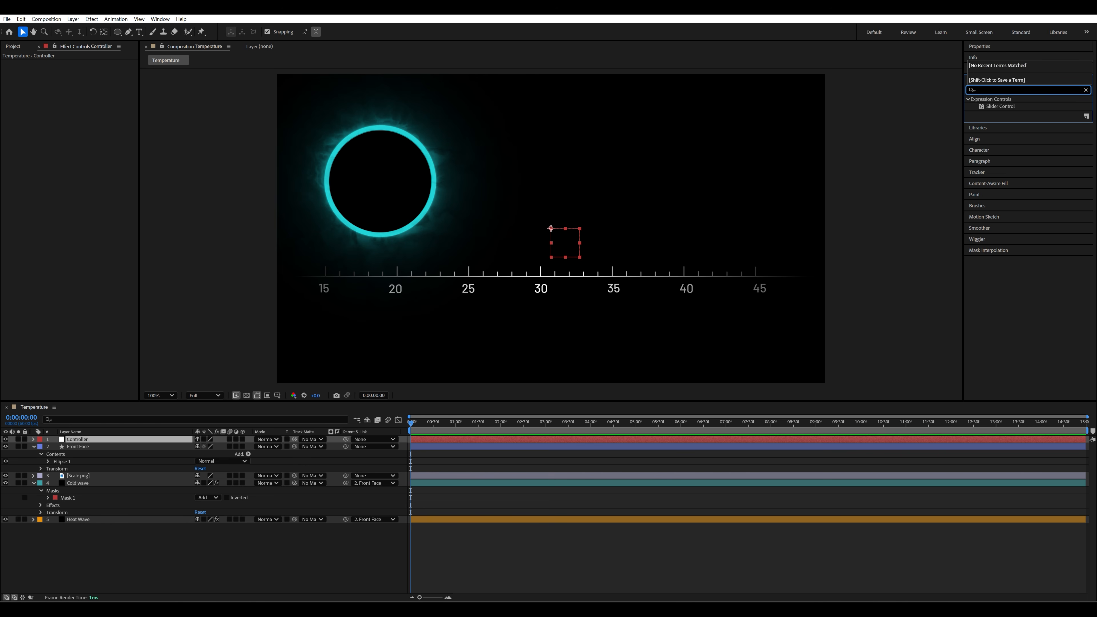
{"action": "type", "text": " control"}
{"action": "left_click_drag", "start_coordinate": [1000, 106], "coordinate": [84, 441]}
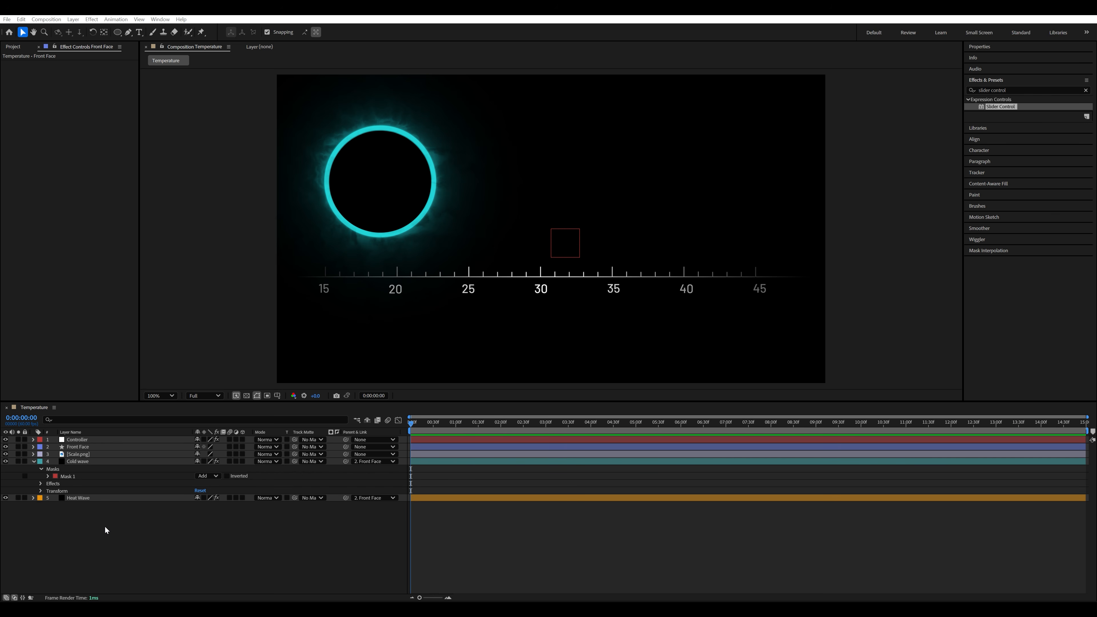
- Add an expression to Front Face's Position that defines frontfacePosition as the Controller's Slider value
{"action": "left_click", "coordinate": [88, 447]}
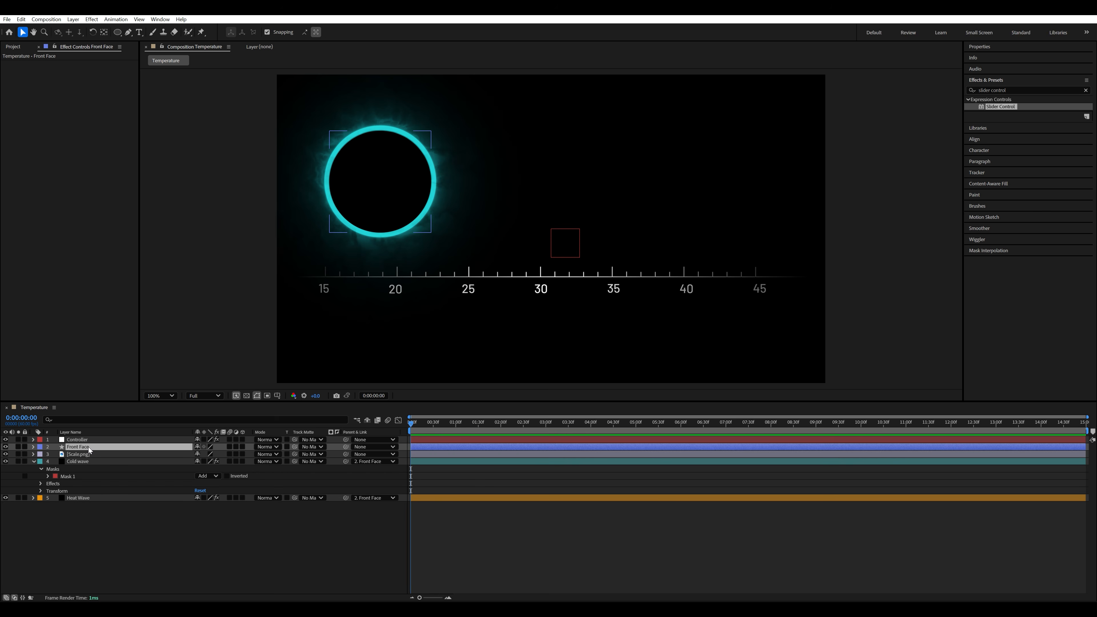
{"action": "left_click", "coordinate": [112, 513]}
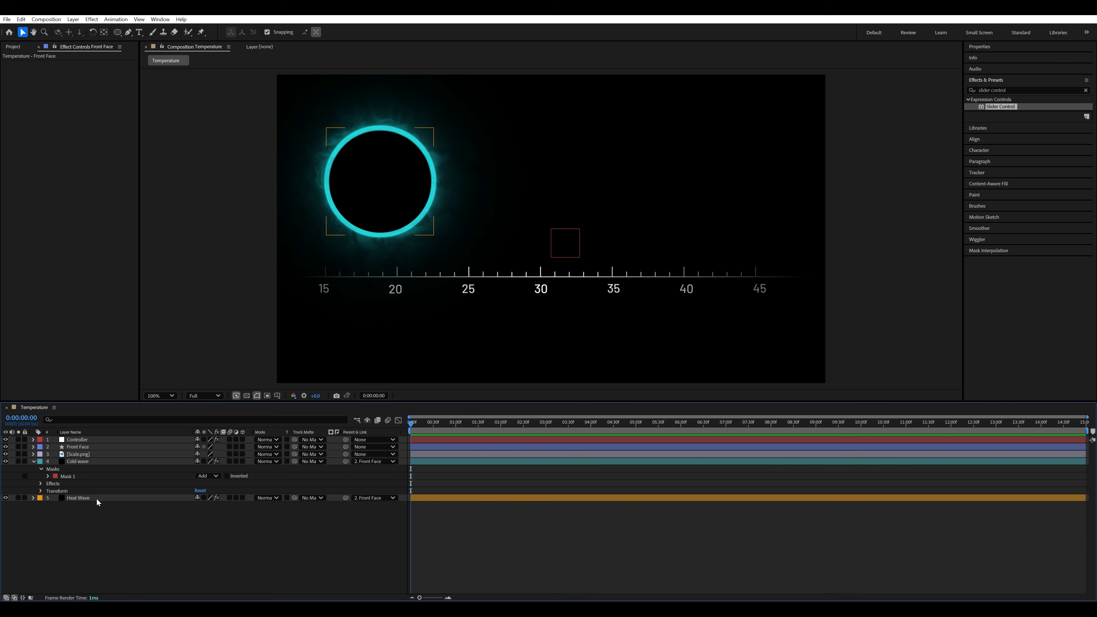
{"action": "left_click", "coordinate": [33, 439]}
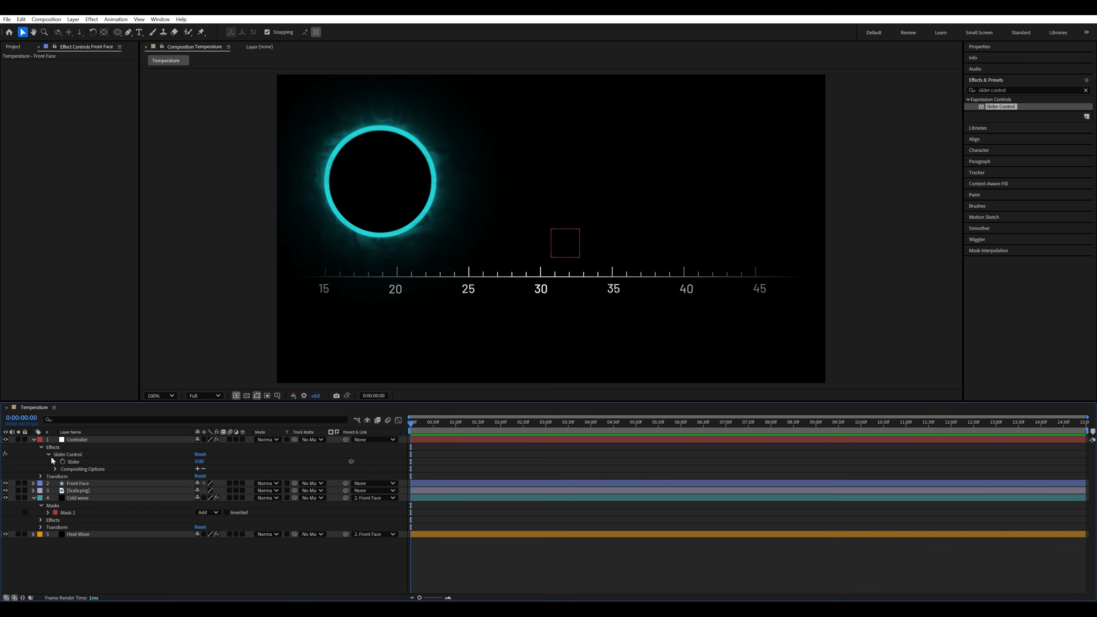
{"action": "left_click", "coordinate": [33, 483]}
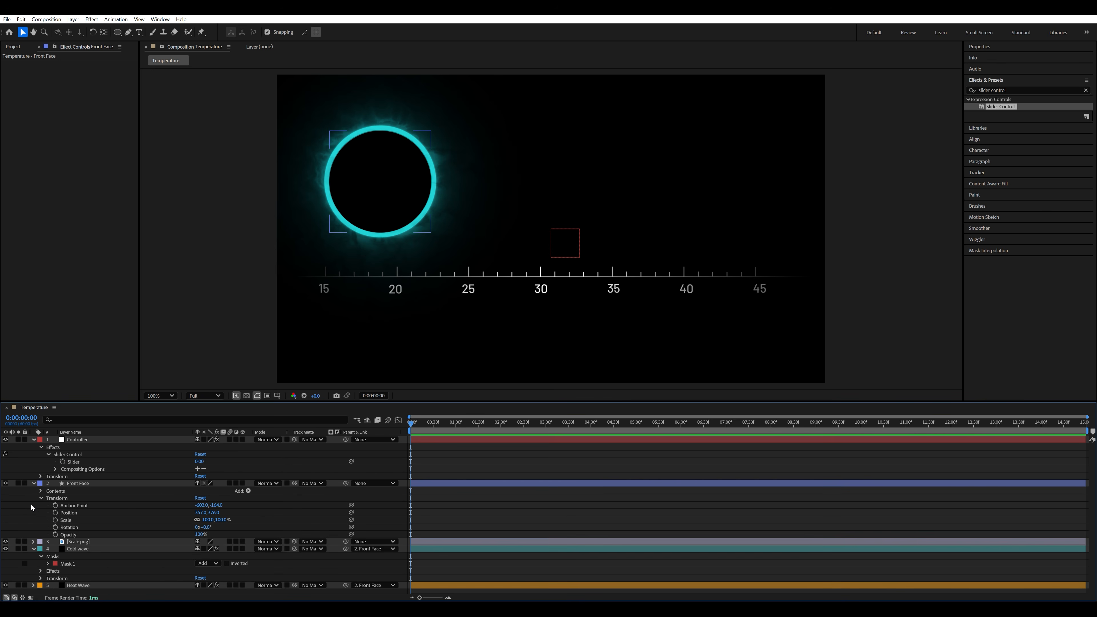
{"action": "left_click", "coordinate": [55, 513], "text": "alt"}
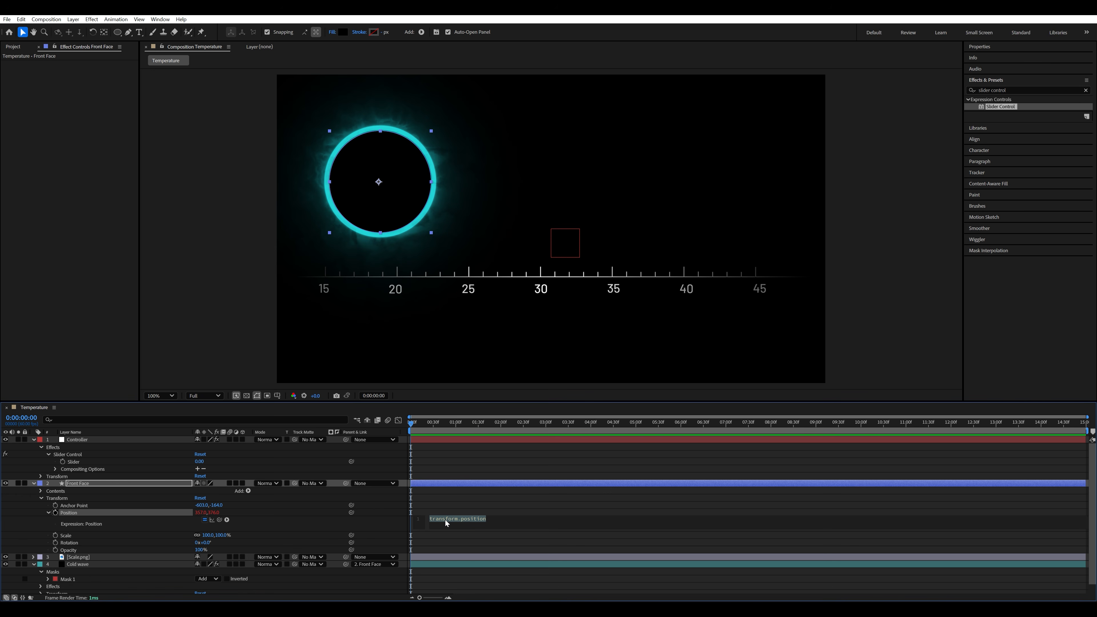
{"action": "type", "text": "frontfacePosition ="}
{"action": "left_click_drag", "start_coordinate": [219, 519], "coordinate": [74, 462]}
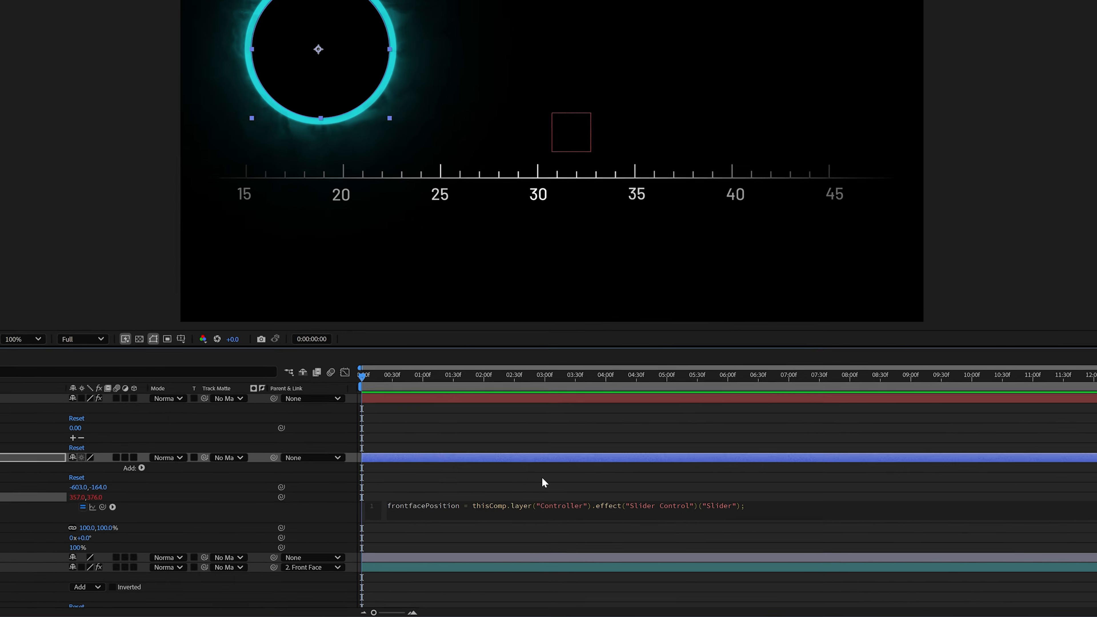
- Start a linear() call on the expression's second line with frontfacePosition as input and the range 0,100
{"action": "key", "text": "Return"}
{"action": "type", "text": "linear"}
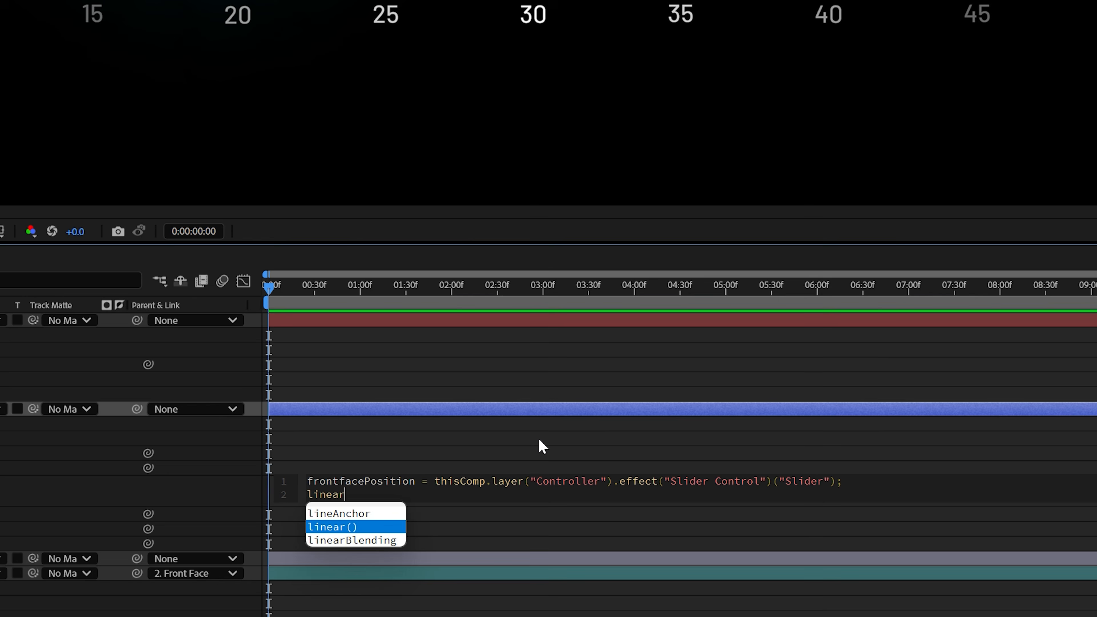
{"action": "key", "text": "Return"}
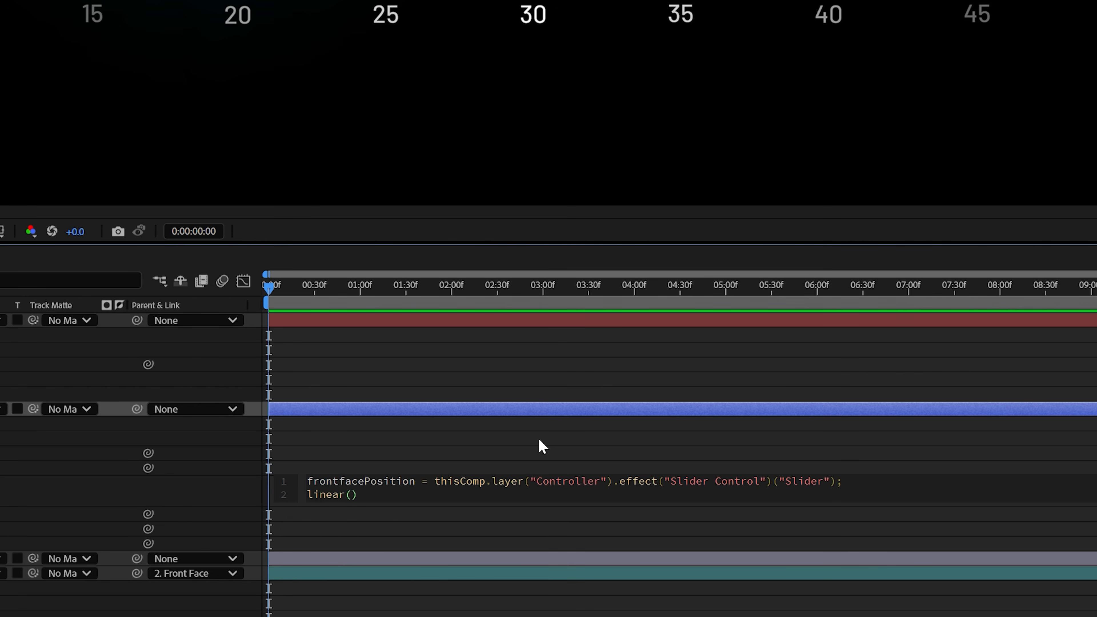
{"action": "type", "text": "frontf"}
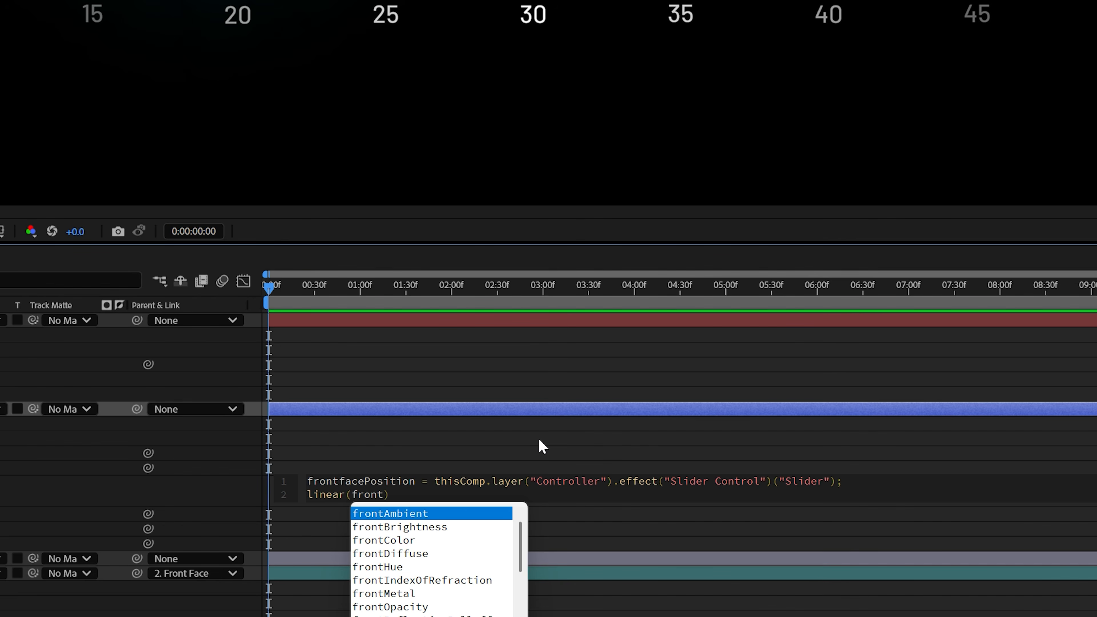
{"action": "type", "text": "ace"}
{"action": "key", "text": "Return"}
{"action": "type", "text": ","}
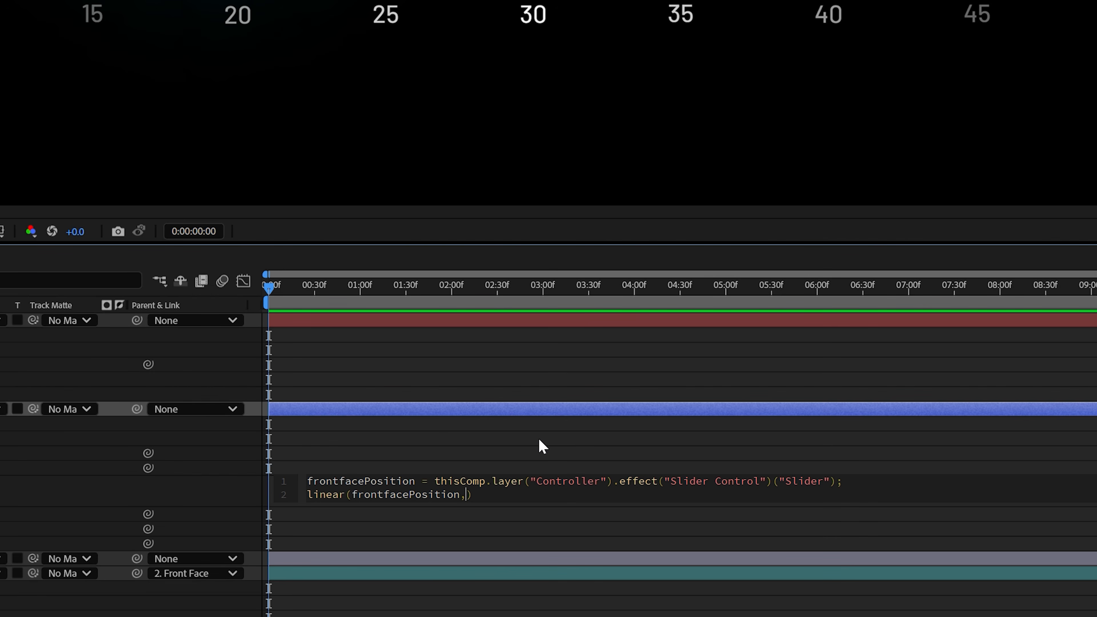
{"action": "type", "text": "0,100"}
{"action": "type", "text": ",["}
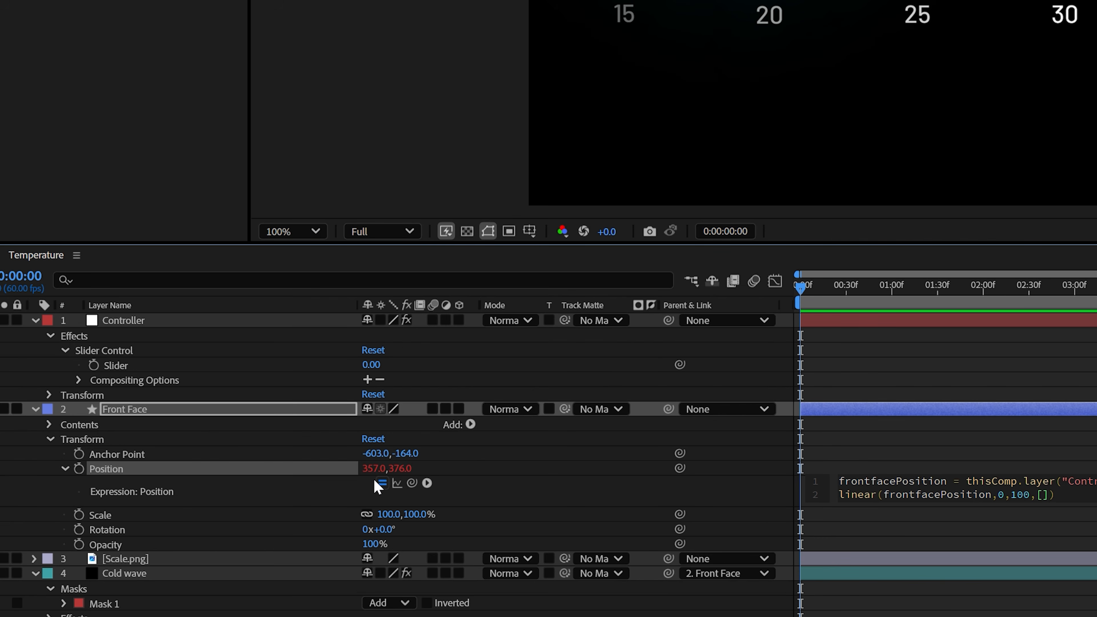
- Complete the linear() call with output positions [357,376] and [1500,376], end it with a semicolon and apply the expression
{"action": "type", "text": "35"}
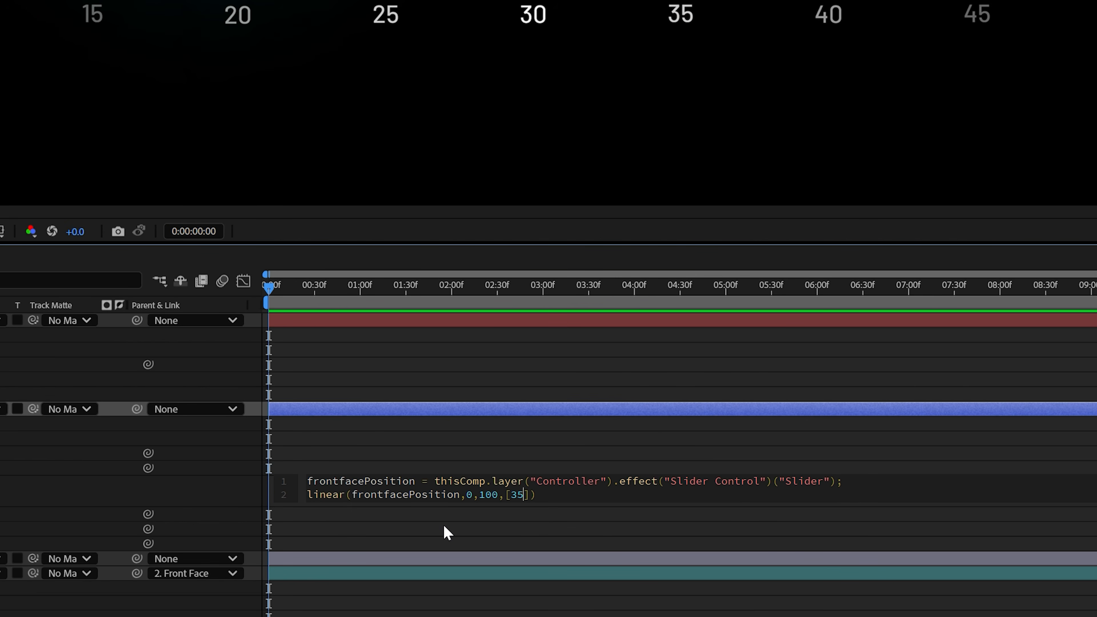
{"action": "type", "text": "7,376],"}
{"action": "type", "text": "[1500,"}
{"action": "type", "text": "376"}
{"action": "key", "text": "End"}
{"action": "type", "text": ";"}
{"action": "left_click", "coordinate": [444, 526]}
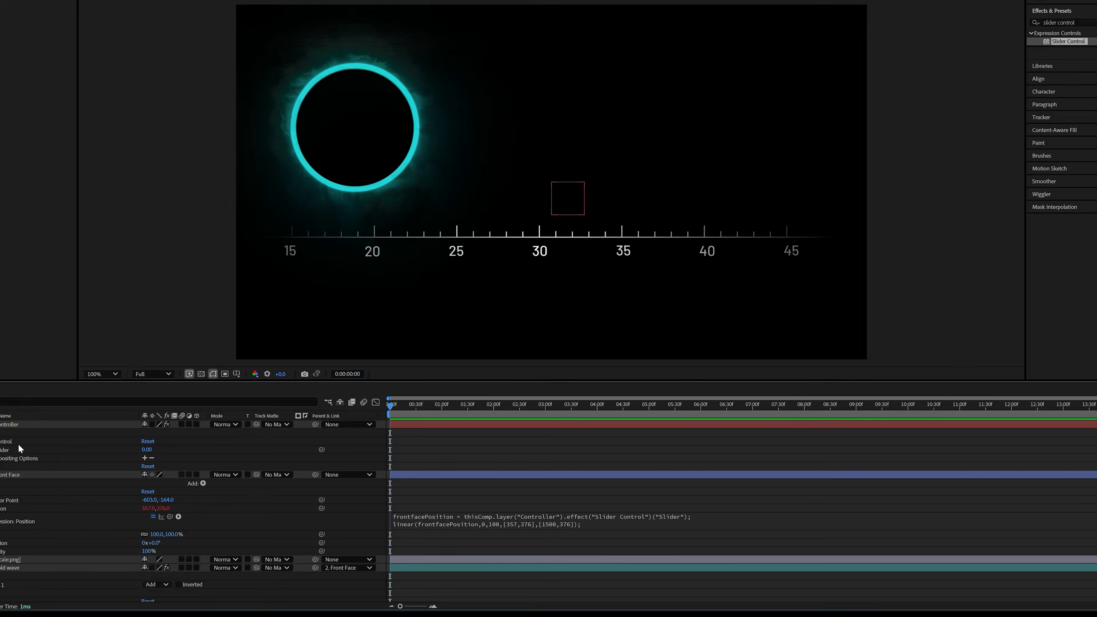
- Set the Controller's Slider to 100 to test the Front Face's end position
{"action": "left_click", "coordinate": [80, 460]}
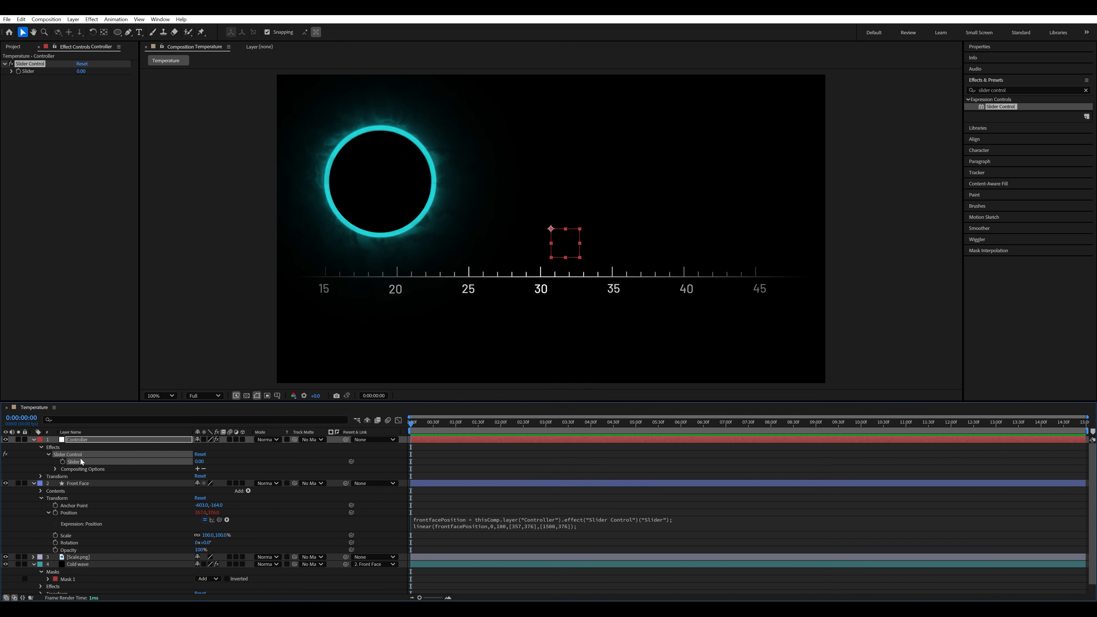
{"action": "left_click", "coordinate": [81, 70]}
{"action": "type", "text": "1"}
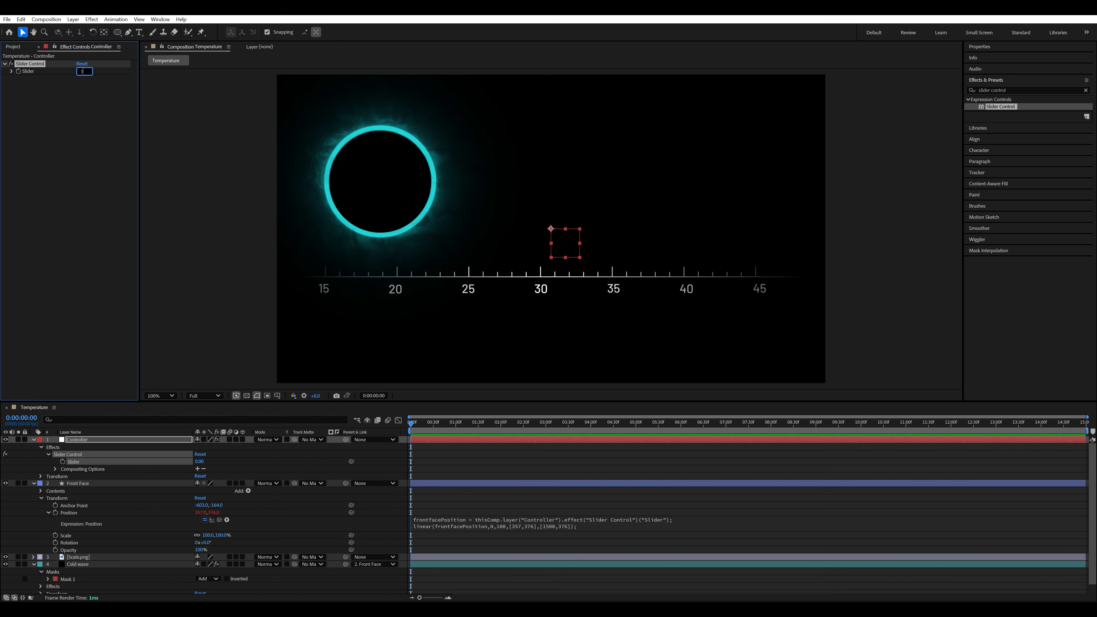
{"action": "type", "text": "00"}
{"action": "key", "text": "Return"}
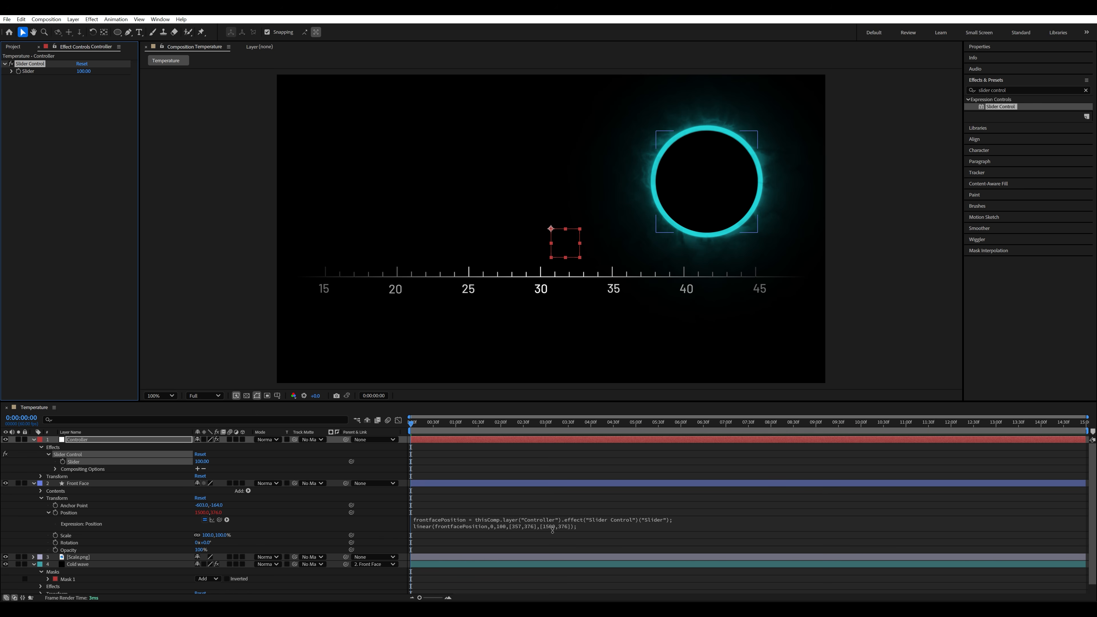
- Change the end X position in Front Face's linear() expression to 1600
{"action": "left_click", "coordinate": [555, 528]}
{"action": "left_click", "coordinate": [568, 525]}
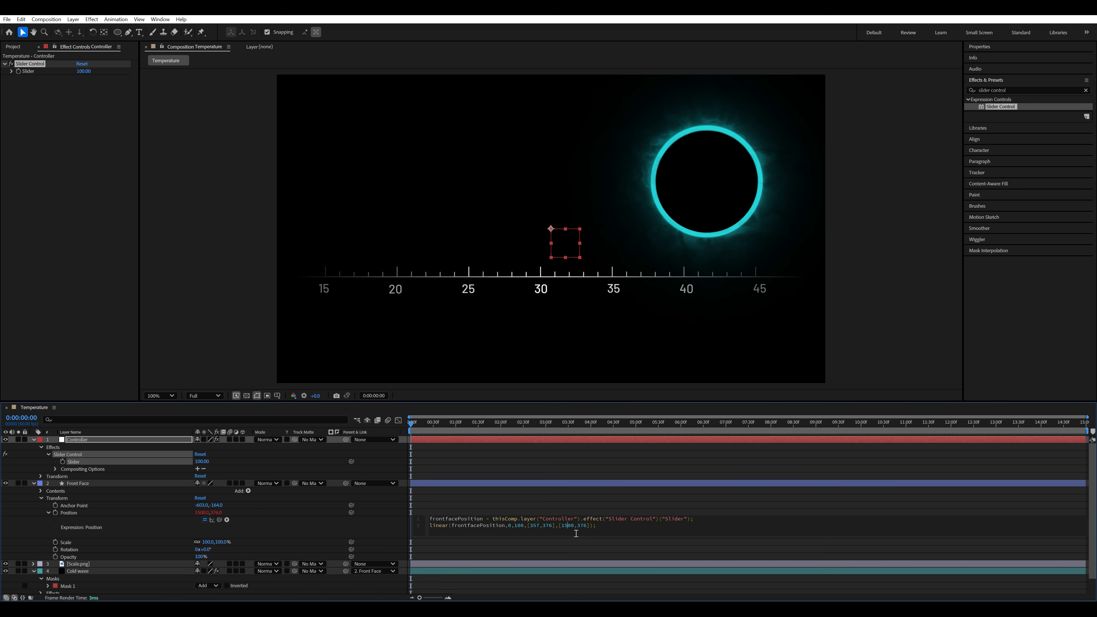
{"action": "key", "text": "BackSpace"}
{"action": "type", "text": "6"}
{"action": "left_click", "coordinate": [563, 483]}
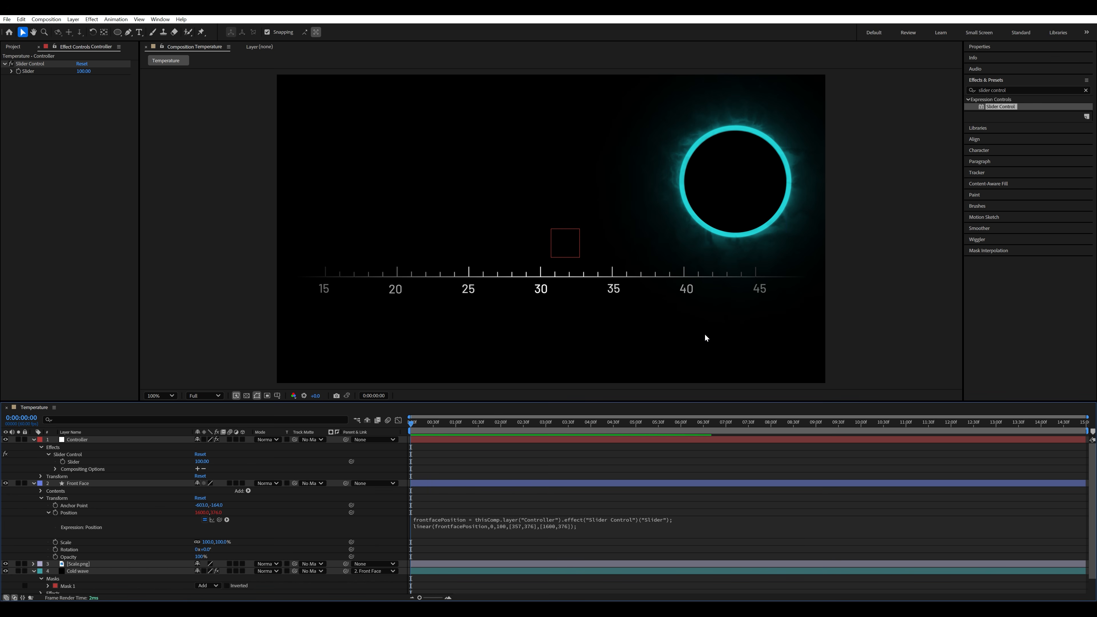
- Change the end X position in Front Face's linear() expression to 1650
{"action": "left_click", "coordinate": [559, 528]}
{"action": "left_click", "coordinate": [573, 531]}
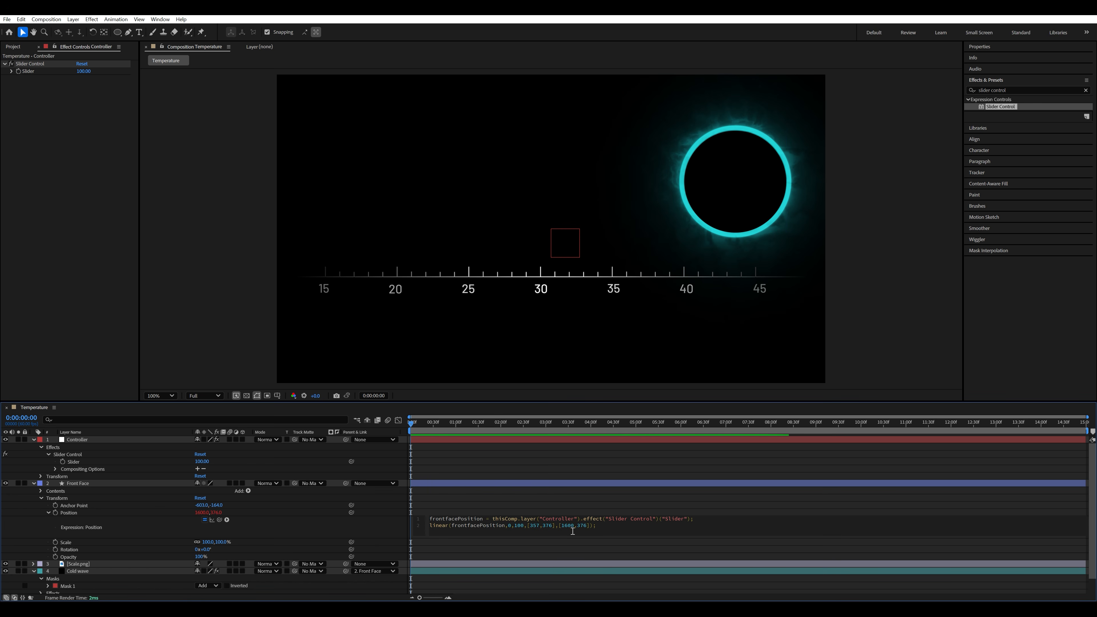
{"action": "key", "text": "BackSpace"}
{"action": "type", "text": "5"}
{"action": "key", "text": "Return"}
{"action": "key", "text": "BackSpace"}
{"action": "left_click", "coordinate": [576, 476]}
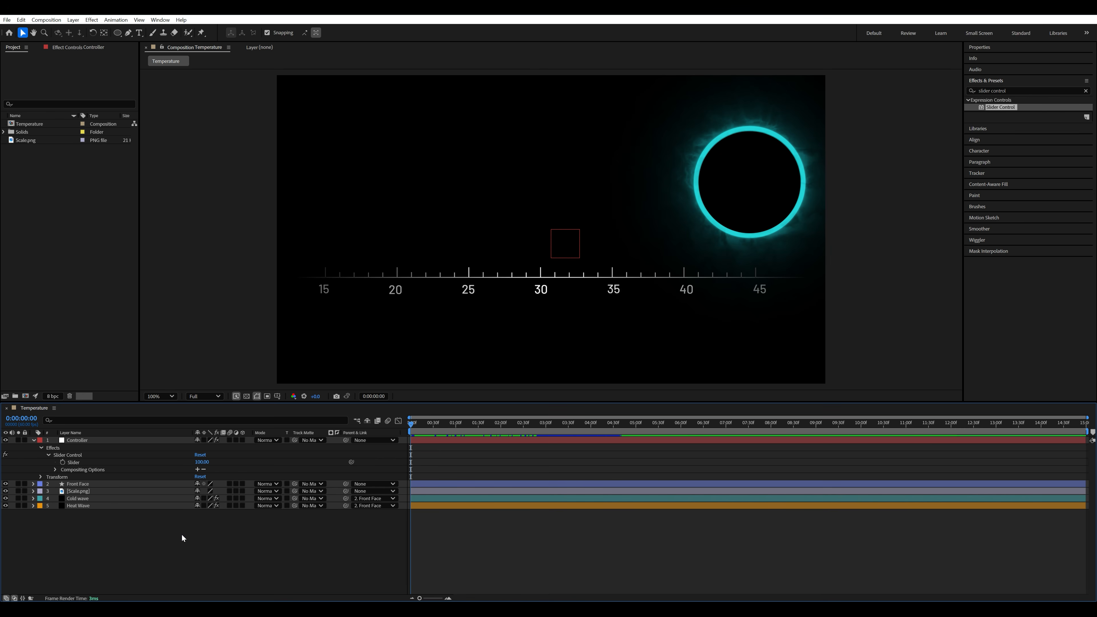
- Set the Controller's Slider back to 0
{"action": "left_click", "coordinate": [201, 462]}
{"action": "type", "text": "0"}
{"action": "key", "text": "Return"}
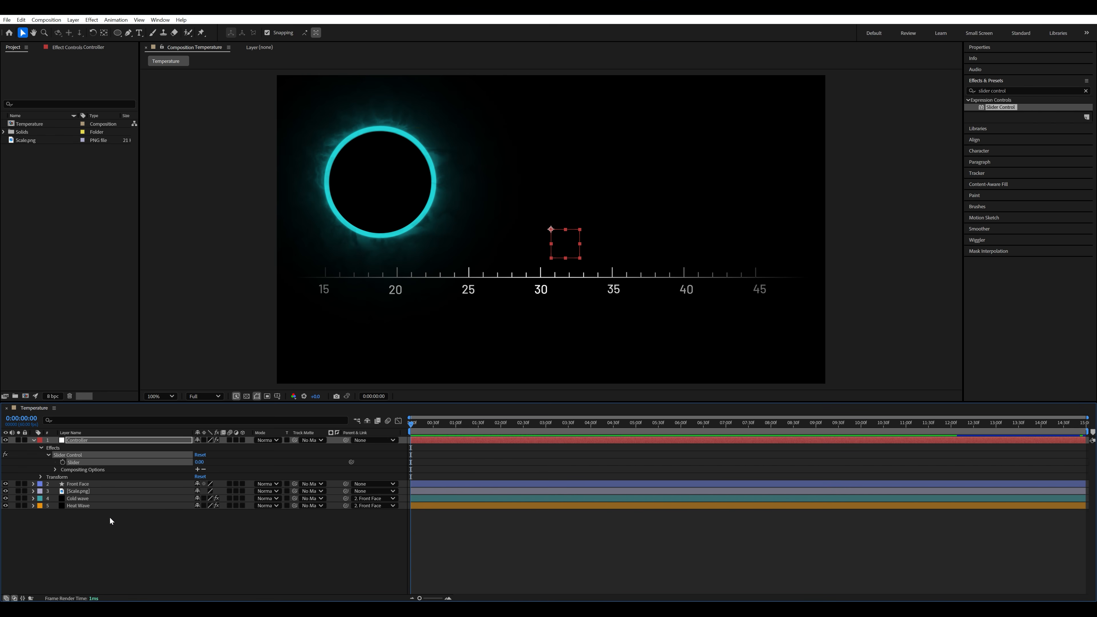
- Start an opacity expression on the Cold wave layer, defining coldwaveOpacity as a link to the Controller's Slider
{"action": "left_click", "coordinate": [102, 500]}
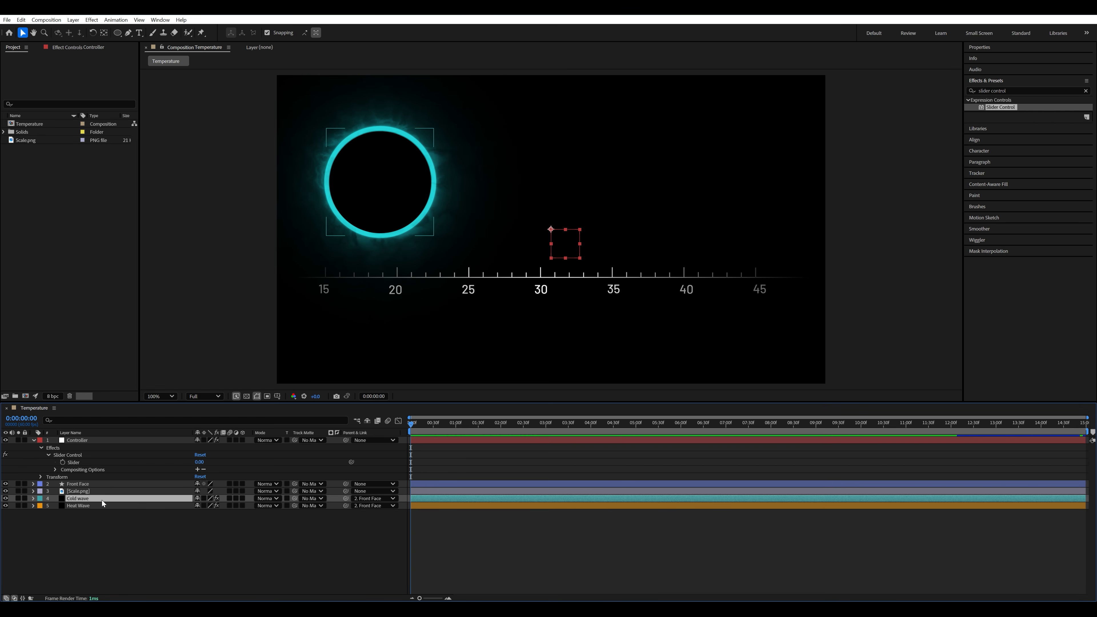
{"action": "key", "text": "t"}
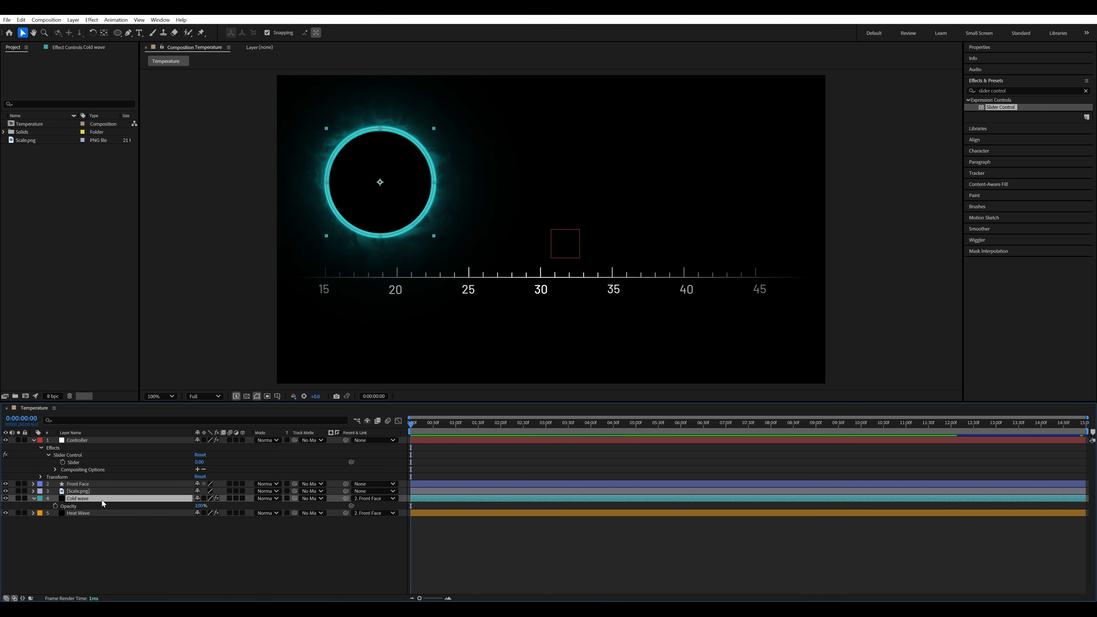
{"action": "left_click", "coordinate": [56, 507], "text": "alt"}
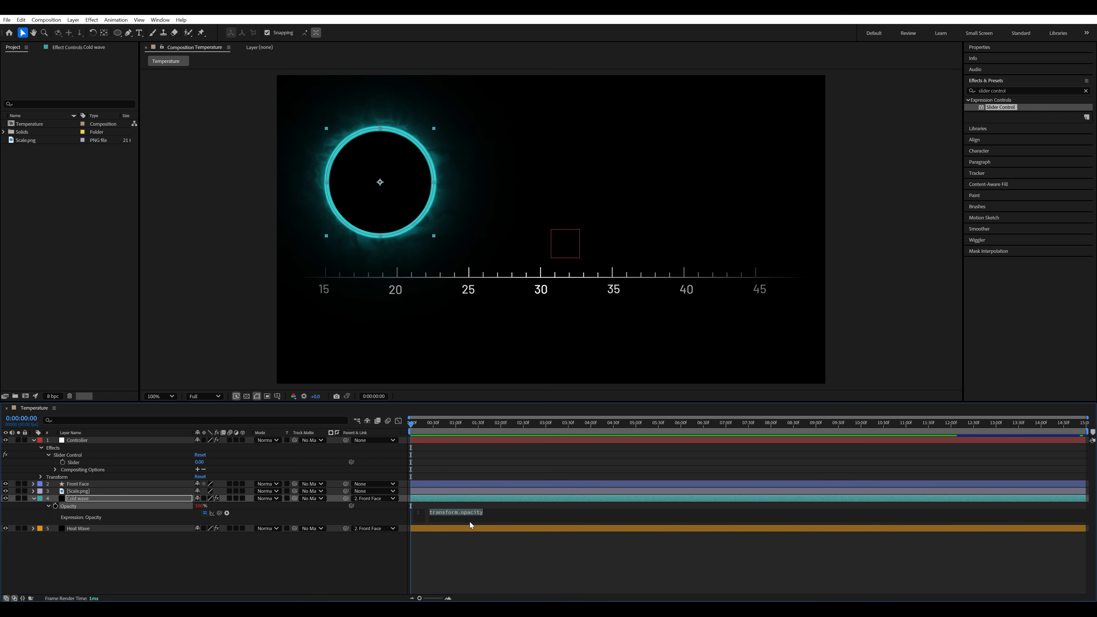
{"action": "type", "text": "coldwaveOpacity ="}
{"action": "left_click_drag", "start_coordinate": [220, 513], "coordinate": [74, 462]}
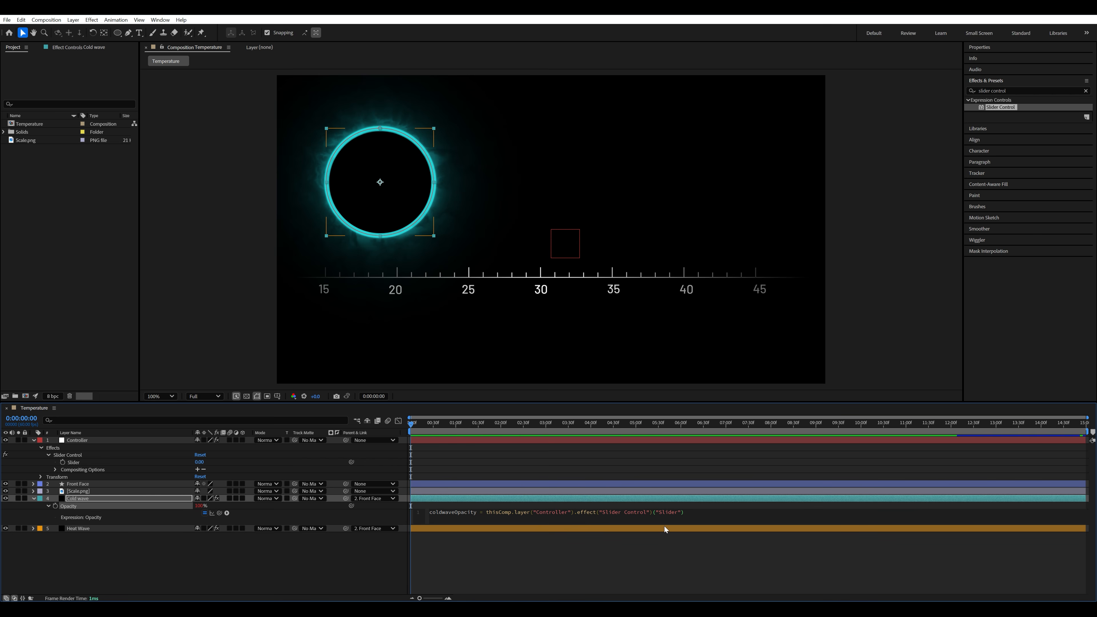
- Add linear(coldwaveOpacity,0,100,100,0) as the second line of Cold wave's opacity expression
{"action": "key", "text": "Return"}
{"action": "type", "text": "linea"}
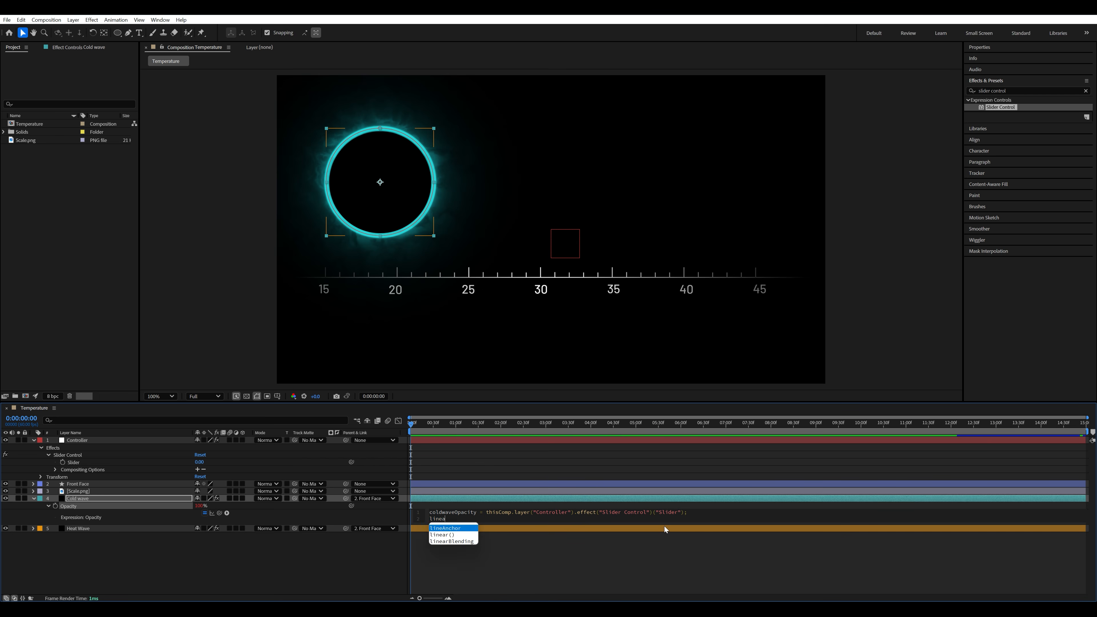
{"action": "type", "text": "r(cold"}
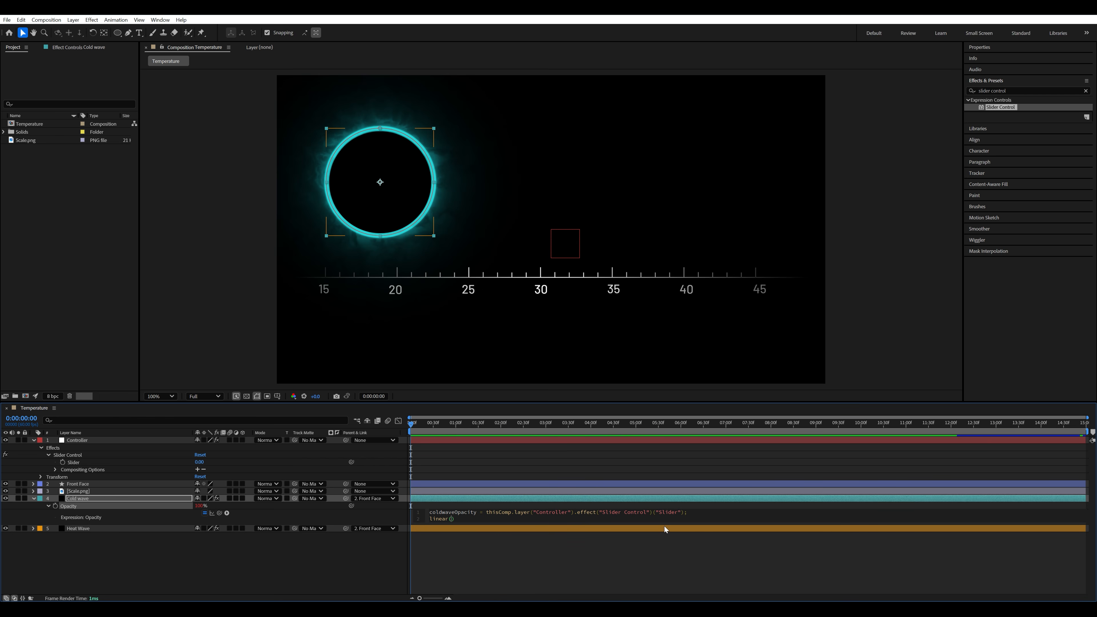
{"action": "key", "text": "Return"}
{"action": "type", "text": ",0,100,"}
{"action": "type", "text": "100"}
{"action": "type", "text": ",0"}
- Start an opacity expression on the Heat Wave layer, defining heatwaveOpacity as a link to the Controller's Slider
{"action": "left_click", "coordinate": [92, 528]}
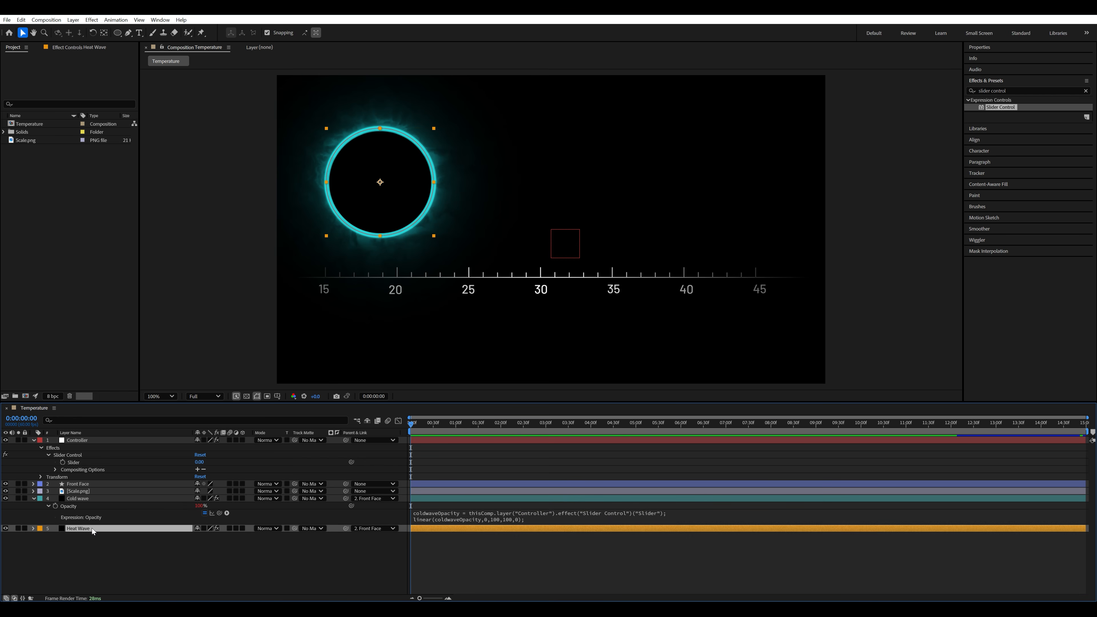
{"action": "key", "text": "t"}
{"action": "left_click", "coordinate": [56, 536], "text": "alt"}
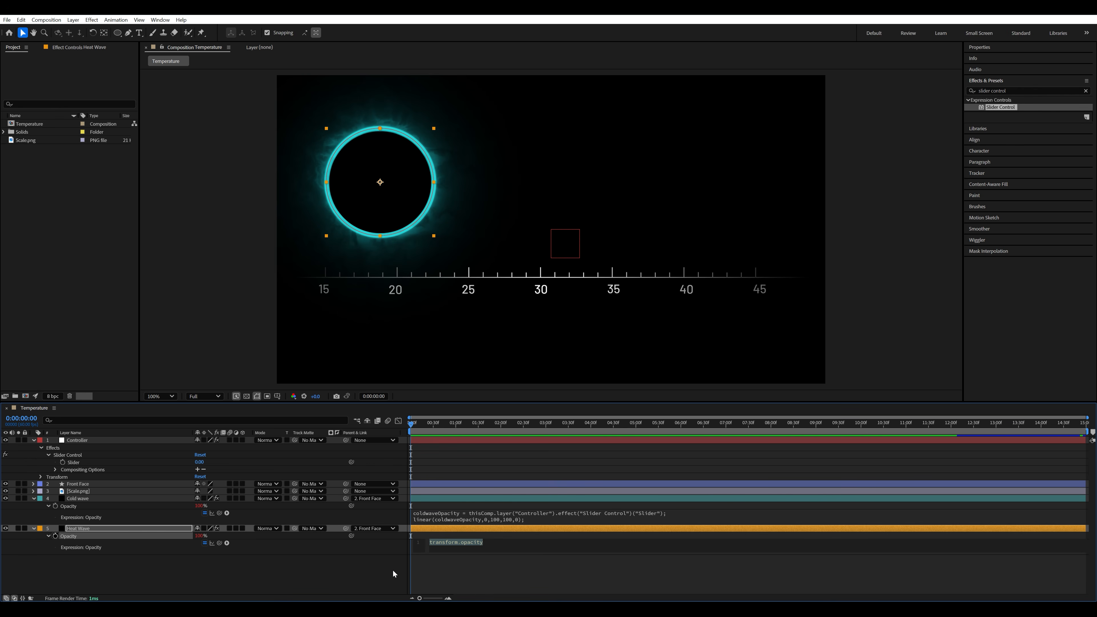
{"action": "type", "text": "heatopa"}
{"action": "key", "text": "BackSpace"}
{"action": "key", "text": "BackSpace"}
{"action": "key", "text": "BackSpace"}
{"action": "type", "text": "waveOpacit"}
{"action": "left_click", "coordinate": [226, 542]}
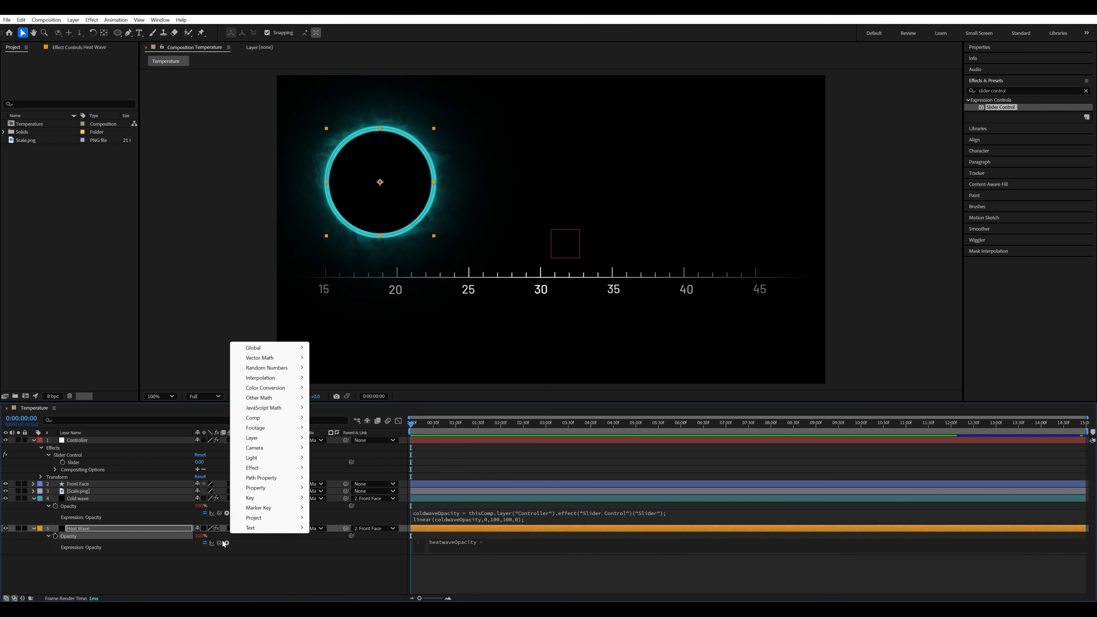
{"action": "left_click", "coordinate": [220, 544]}
{"action": "left_click_drag", "start_coordinate": [219, 543], "coordinate": [74, 462]}
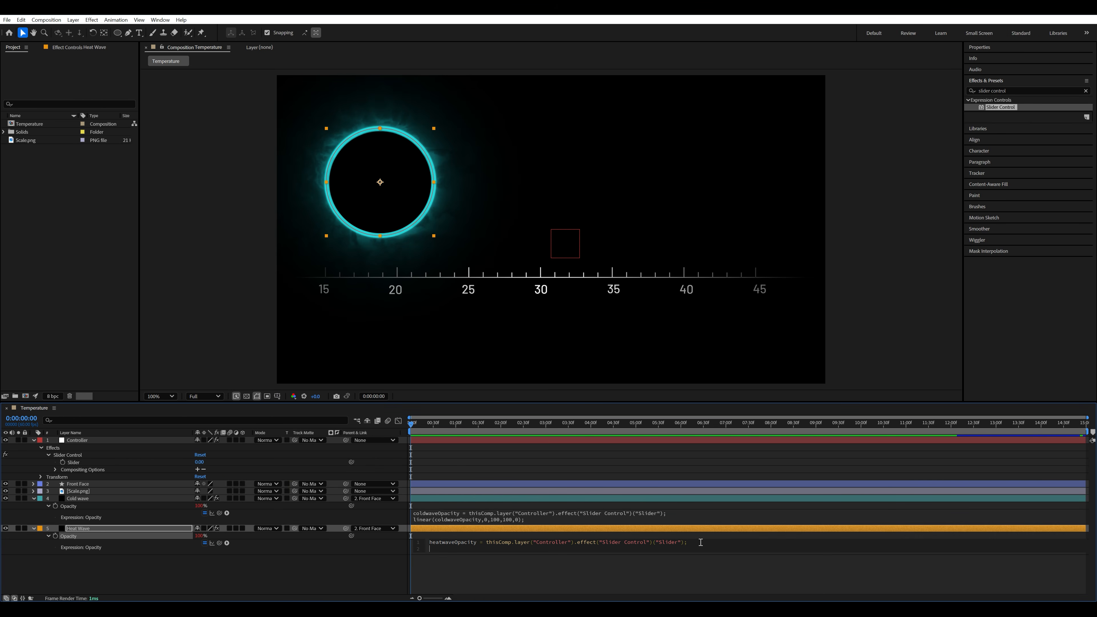
- Add linear(heatwaveOpacity,0,100,0,100) as the second line of Heat Wave's opacity expression and apply it
{"action": "type", "text": "linear"}
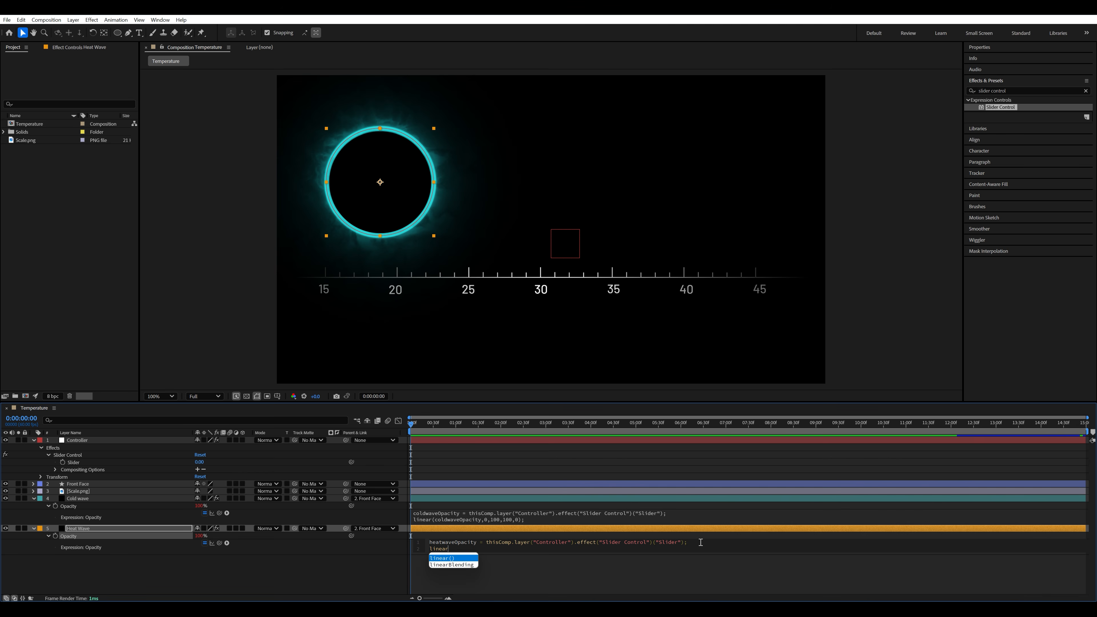
{"action": "key", "text": "Return"}
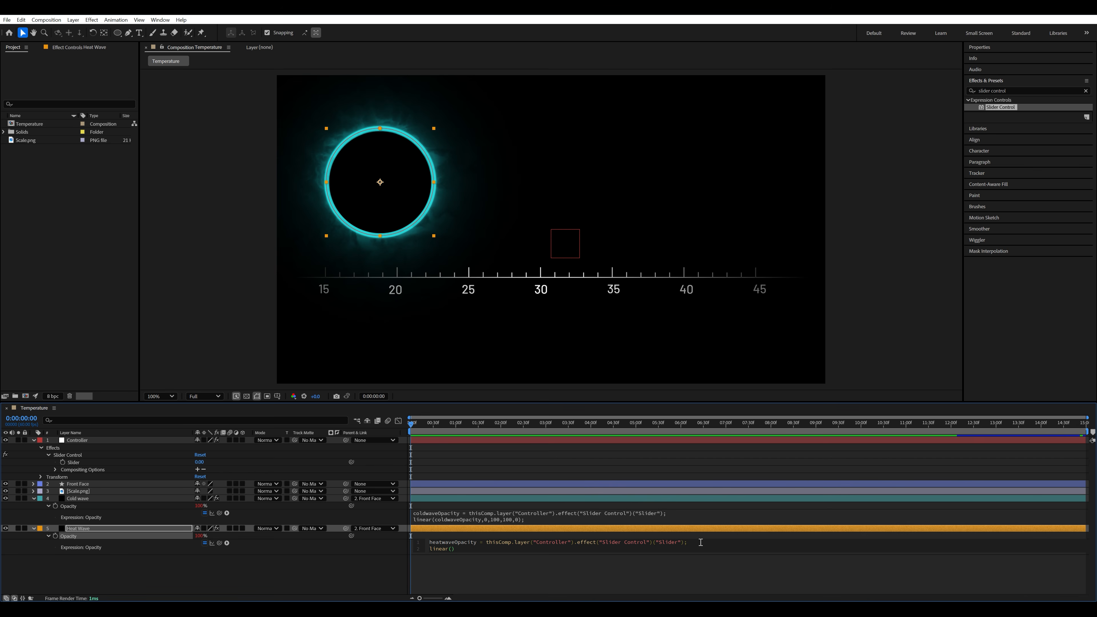
{"action": "type", "text": "heat"}
{"action": "key", "text": "Return"}
{"action": "type", "text": ",0,100,0,100"}
{"action": "left_click", "coordinate": [539, 465]}
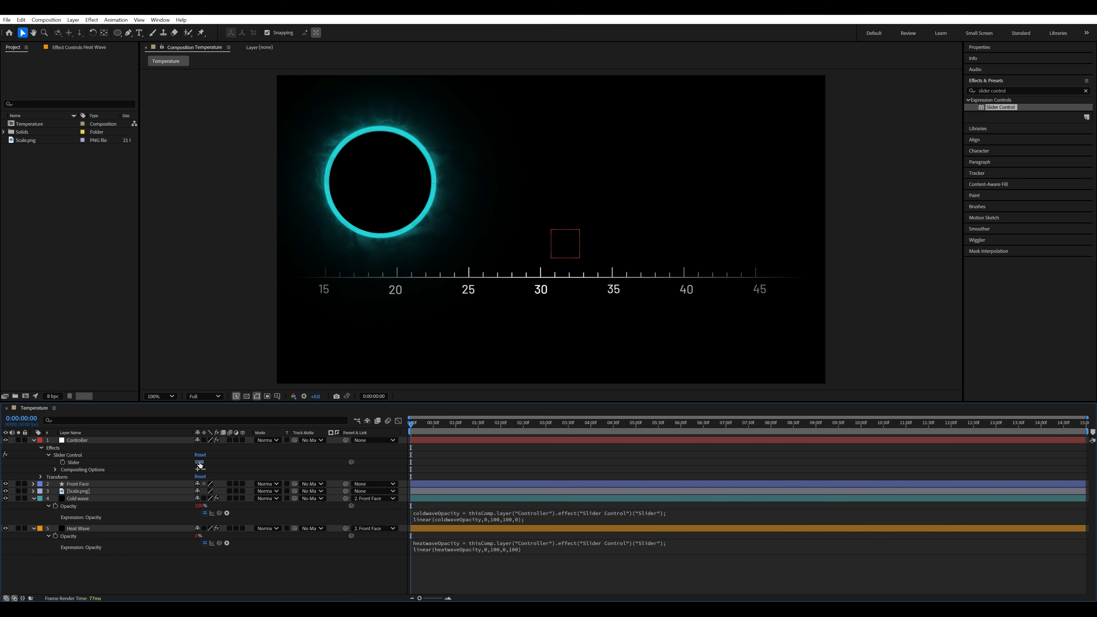
- Scrub the Controller's Slider to 36 to preview the crossfade between the Cold wave and Heat Wave rings
{"action": "left_click_drag", "start_coordinate": [199, 462], "coordinate": [178, 425]}
{"action": "mouse_move", "coordinate": [191, 431]}
{"action": "left_mouse_down"}
{"action": "mouse_move", "coordinate": [212, 438]}
{"action": "mouse_move", "coordinate": [169, 429]}
{"action": "mouse_move", "coordinate": [206, 435]}
{"action": "mouse_move", "coordinate": [171, 433]}
{"action": "mouse_move", "coordinate": [187, 433]}
{"action": "left_mouse_up"}
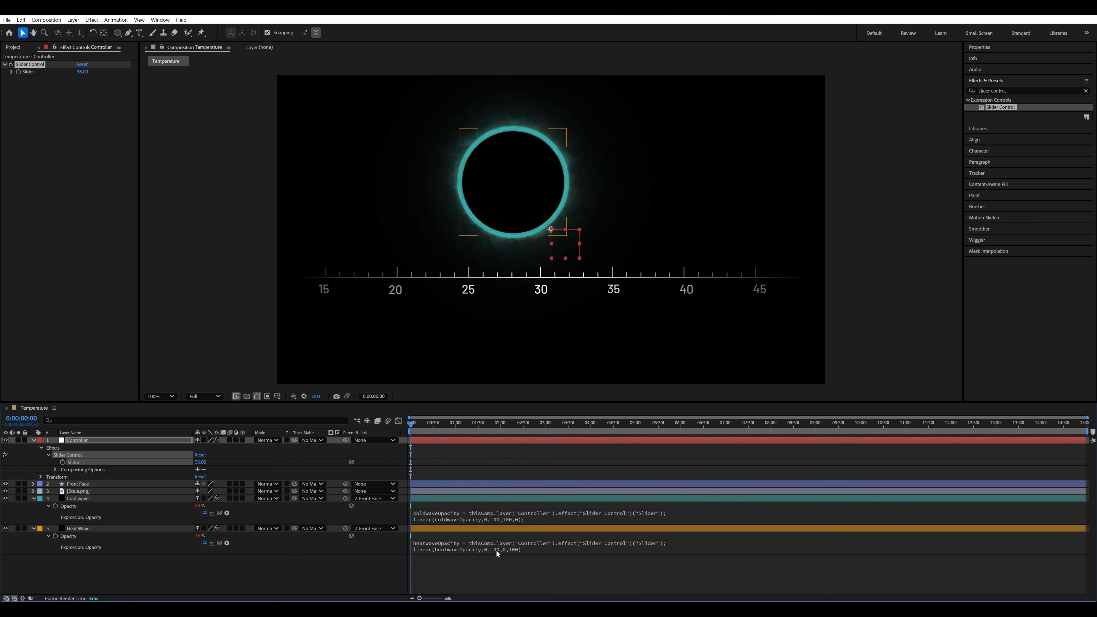
- Change the input maximum in Heat Wave's linear() opacity expression to 70 and return the Controller's Slider to 0
{"action": "left_click", "coordinate": [509, 552]}
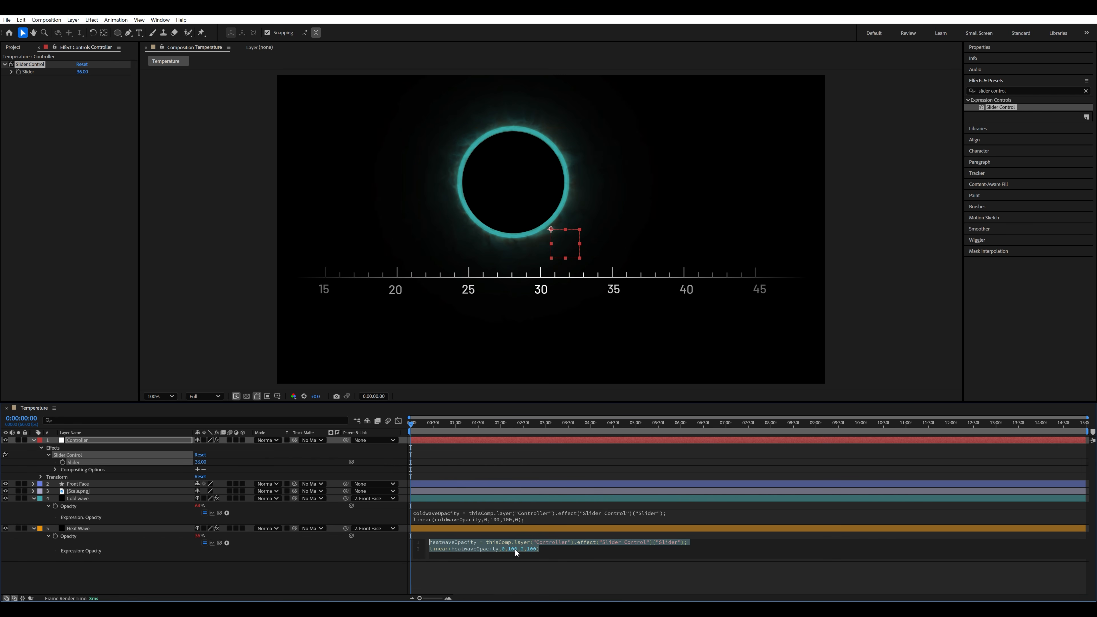
{"action": "double_click", "coordinate": [512, 548]}
{"action": "type", "text": "70"}
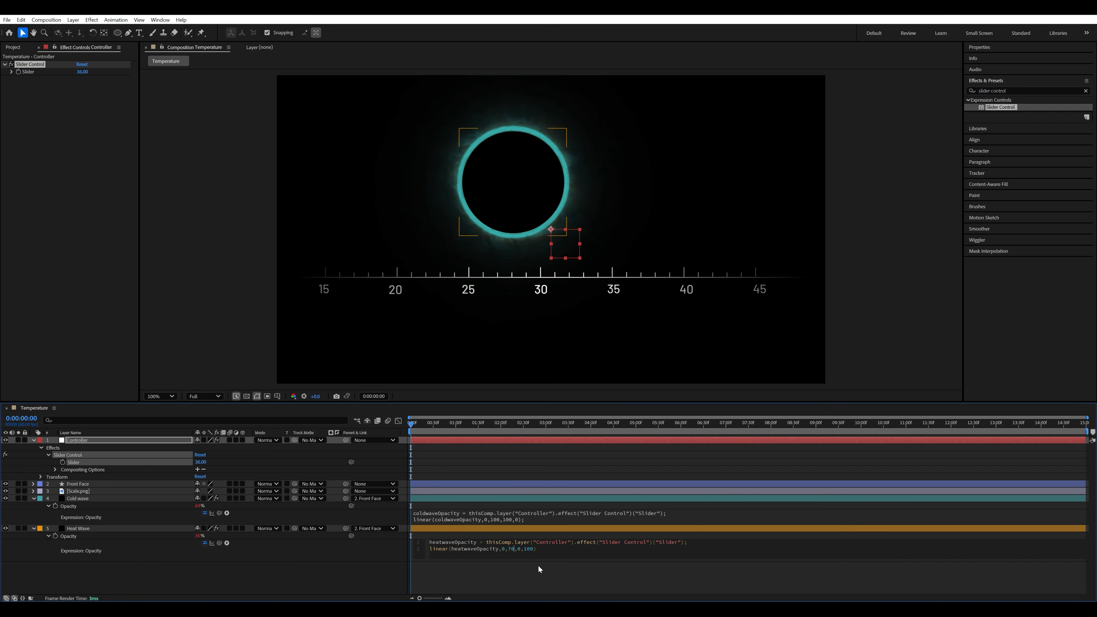
{"action": "left_click", "coordinate": [531, 575]}
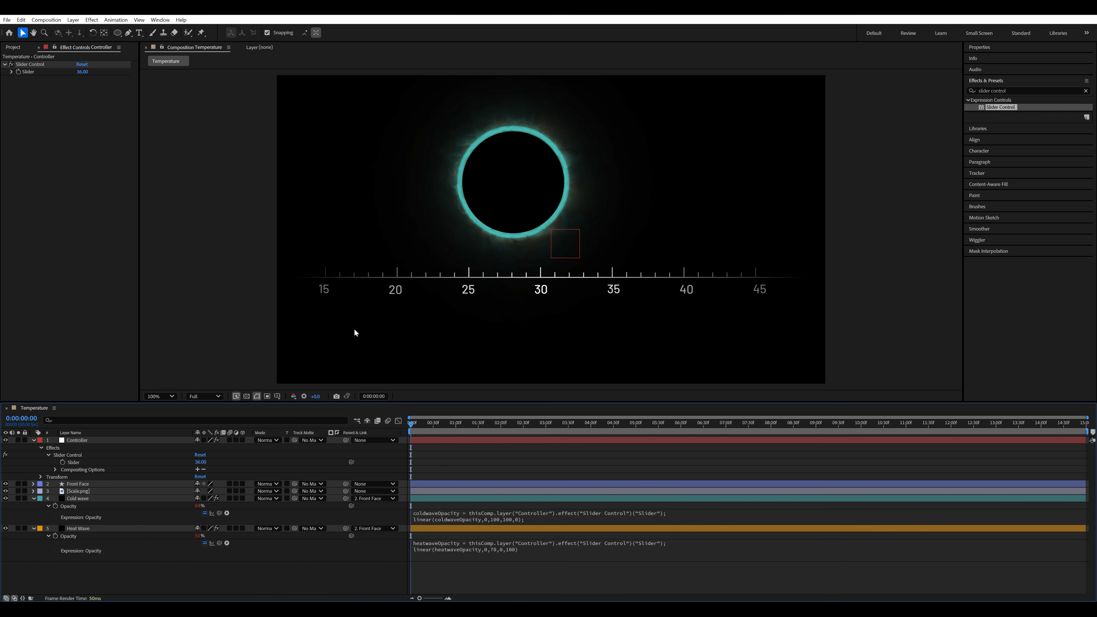
{"action": "mouse_move", "coordinate": [82, 71]}
{"action": "left_mouse_down"}
{"action": "mouse_move", "coordinate": [66, 73]}
{"action": "mouse_move", "coordinate": [117, 83]}
{"action": "mouse_move", "coordinate": [74, 81]}
{"action": "left_mouse_up"}
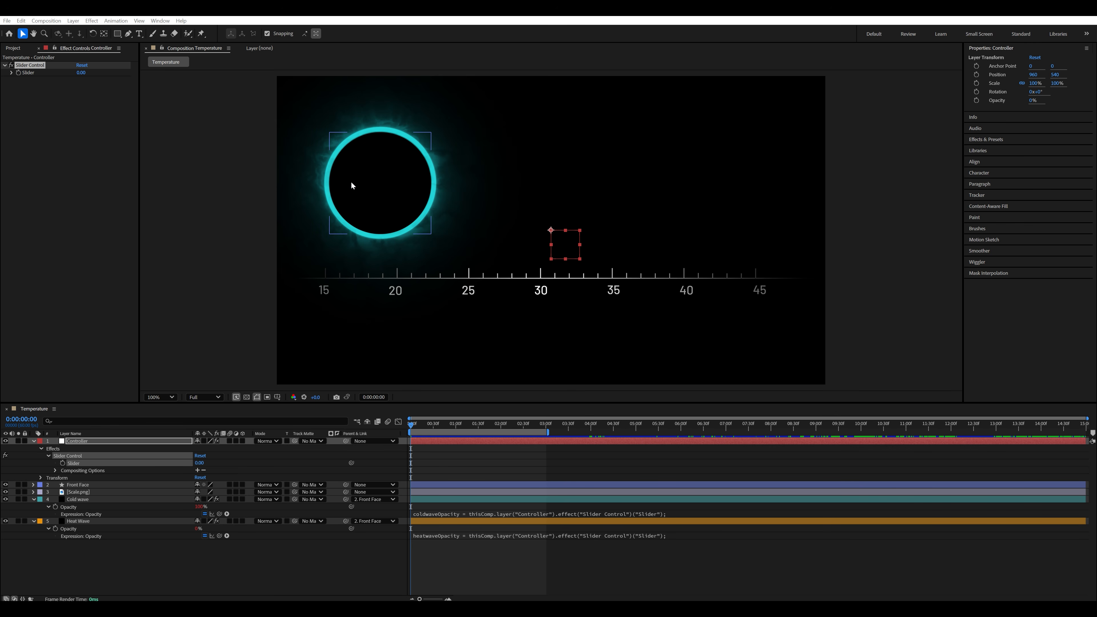
- Create a text layer reading "16" in the empty area beside the ring
{"action": "key", "text": "ctrl+t"}
{"action": "left_click", "coordinate": [583, 198]}
{"action": "type", "text": "16"}
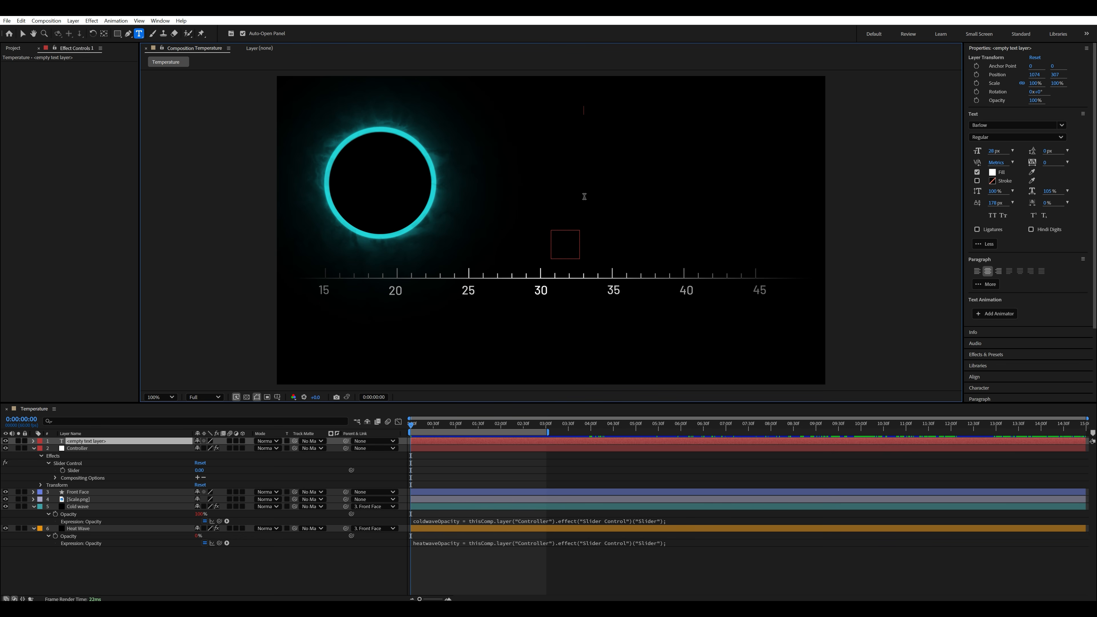
{"action": "left_click", "coordinate": [23, 34]}
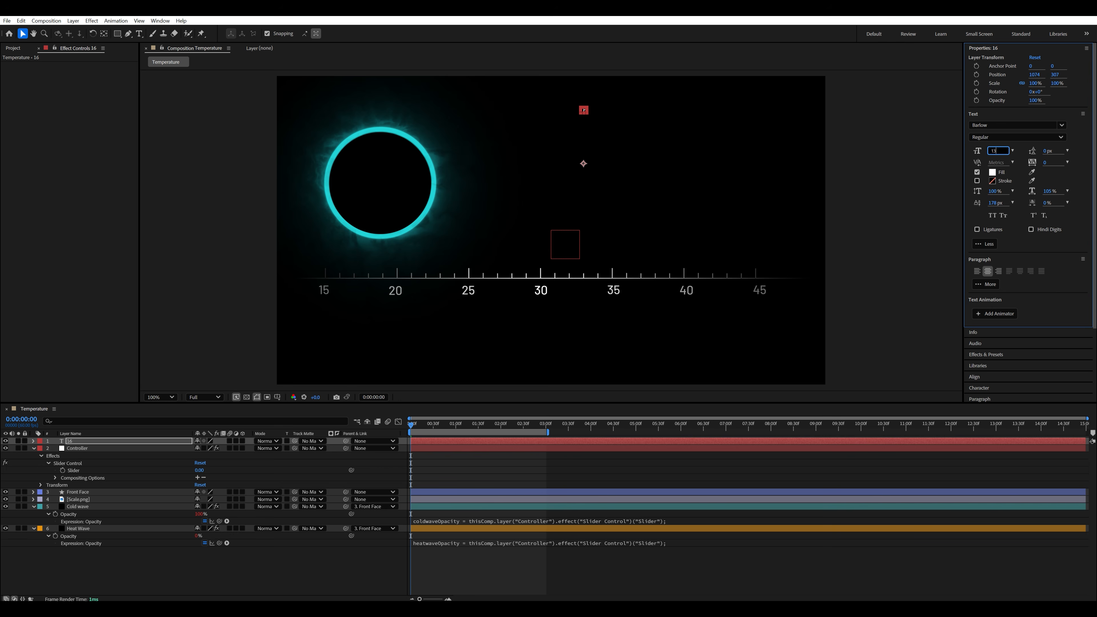
- Format the "16" text as 130 px Barlow Bold and move it inside the ring
{"action": "type", "text": "130"}
{"action": "key", "text": "Return"}
{"action": "left_click", "coordinate": [1005, 137]}
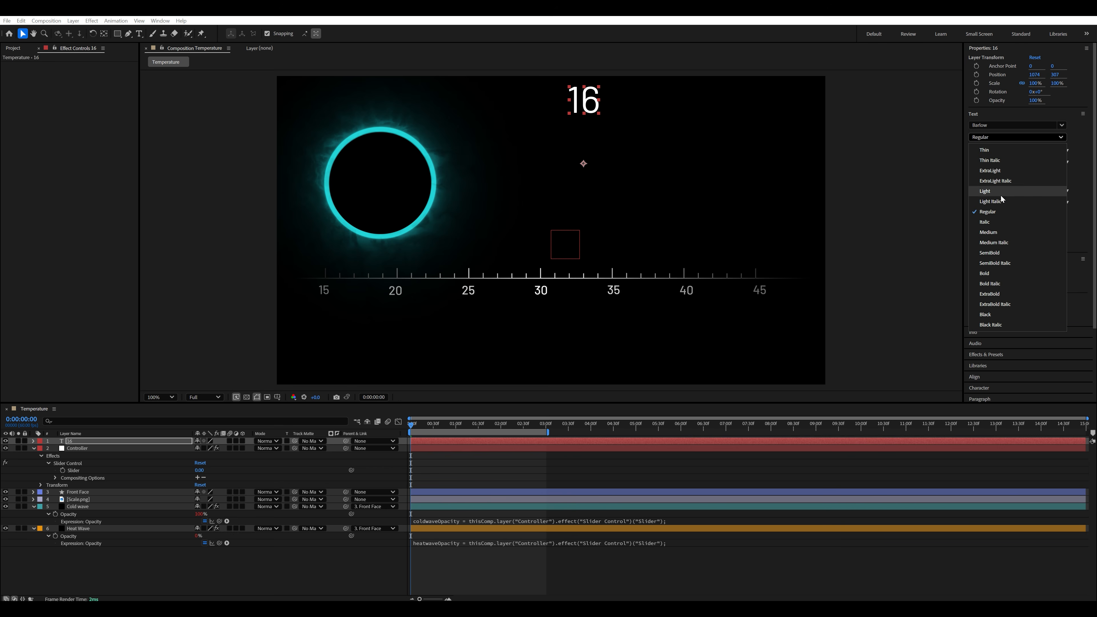
{"action": "left_click", "coordinate": [989, 277]}
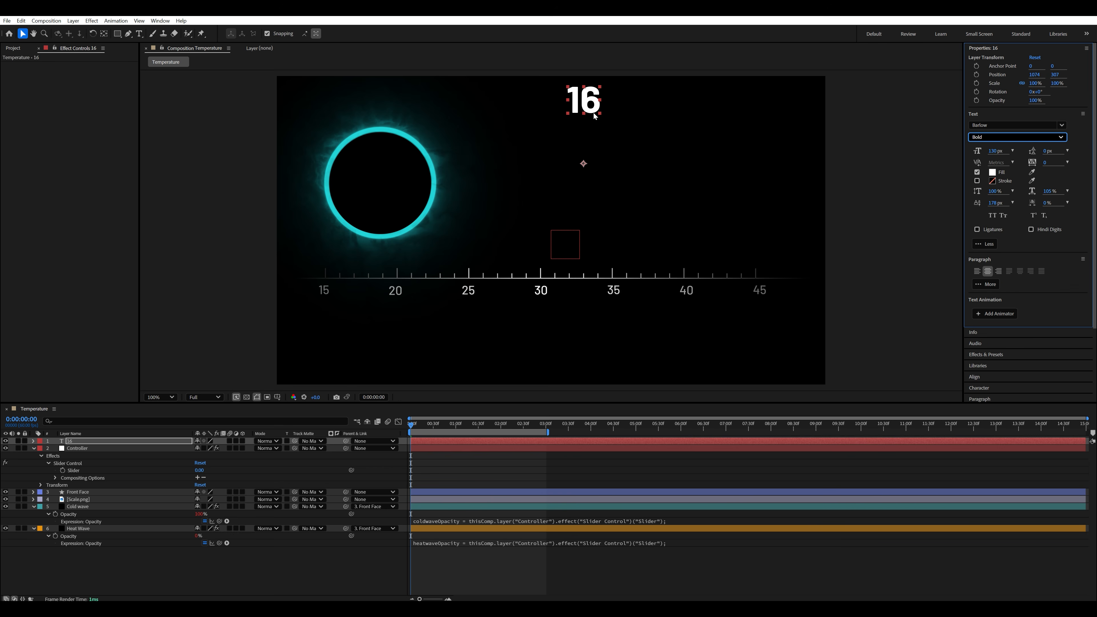
{"action": "left_click_drag", "start_coordinate": [595, 116], "coordinate": [382, 171]}
- Create a second text layer reading "Current Temperature" in the empty area beside the ring
{"action": "key", "text": "ctrl+t"}
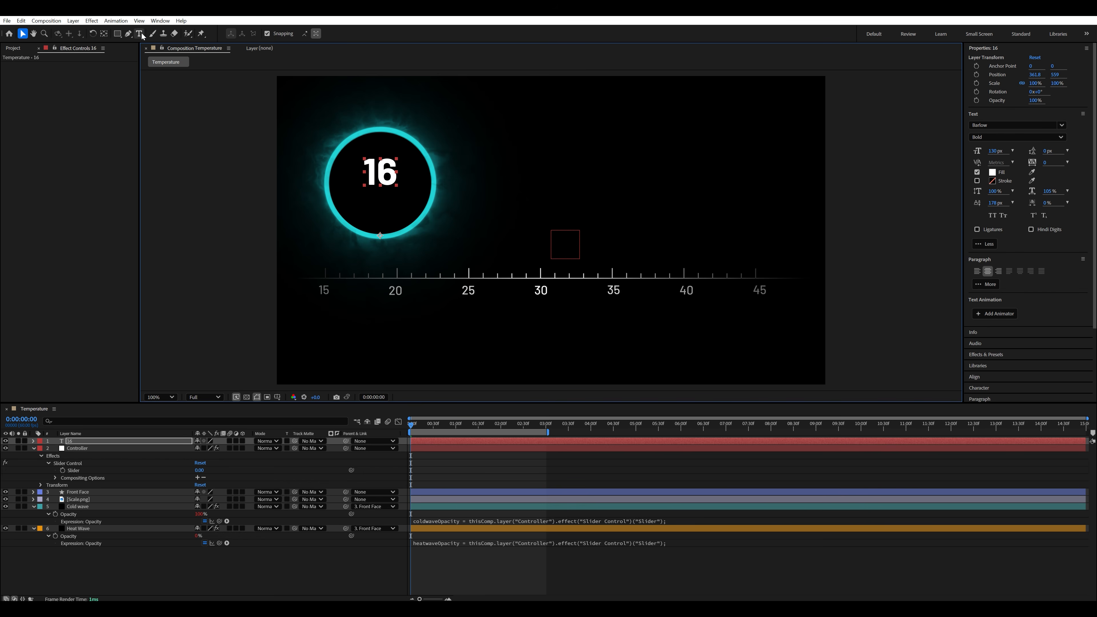
{"action": "left_click", "coordinate": [652, 212]}
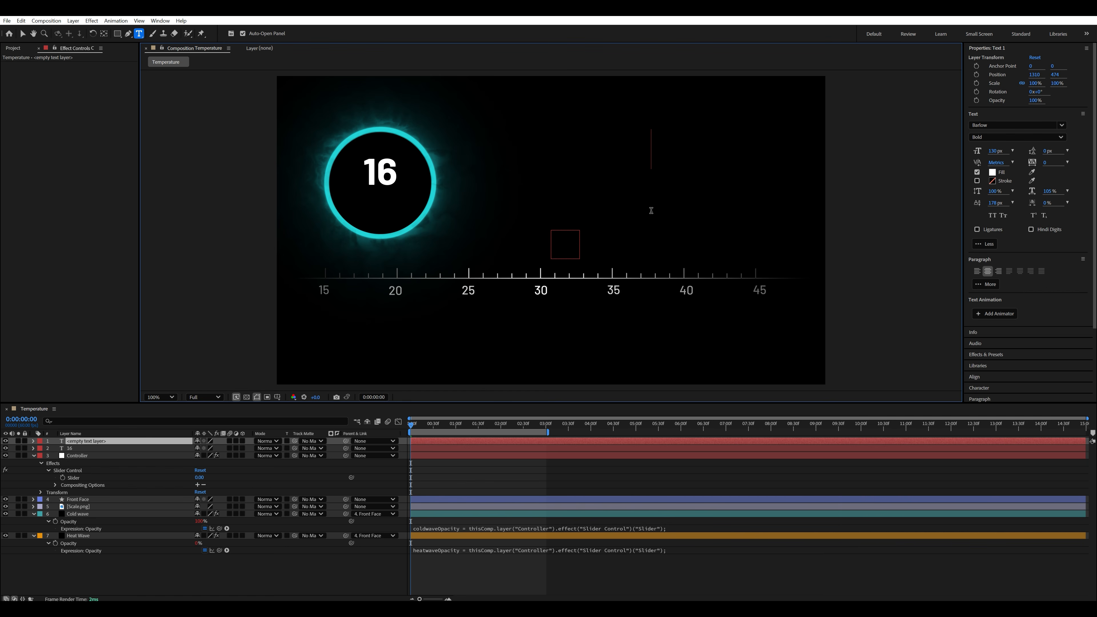
{"action": "type", "text": "Current"}
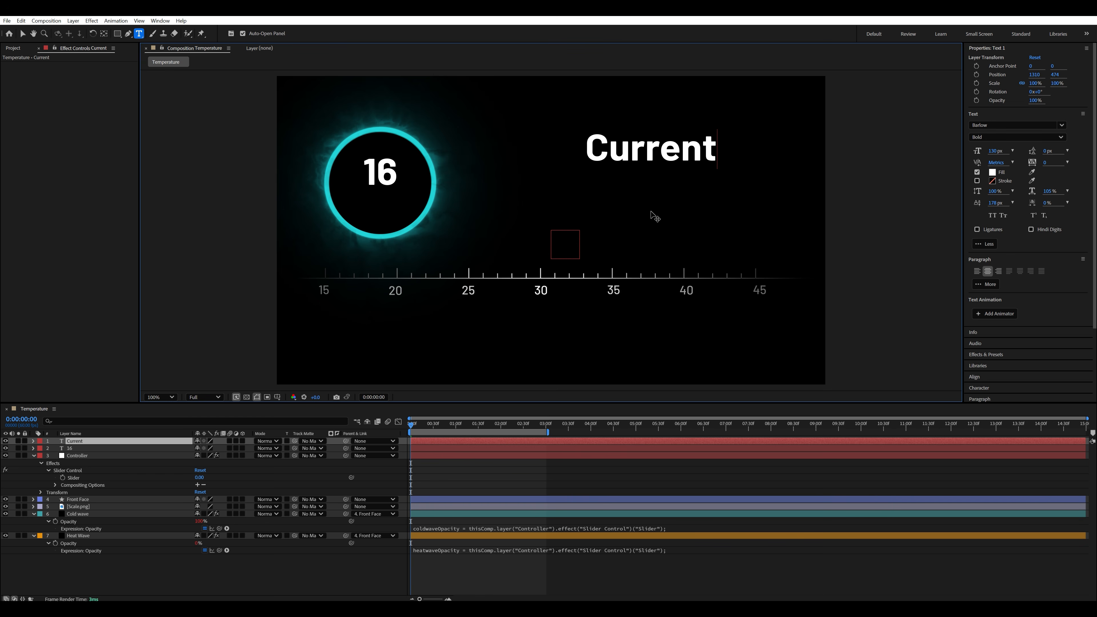
{"action": "type", "text": " Temp"}
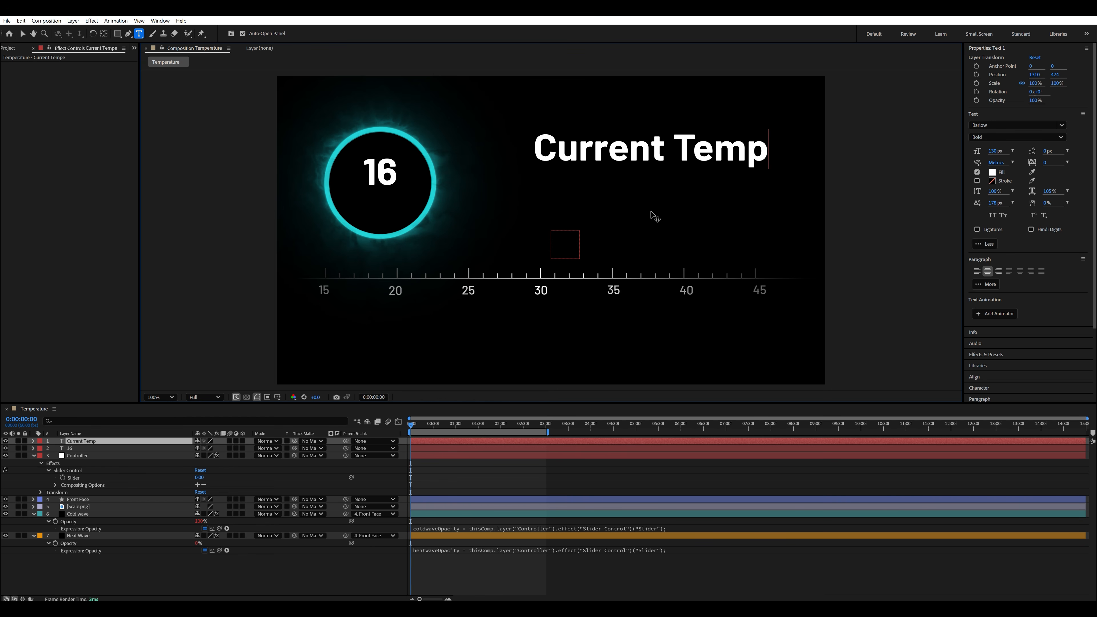
{"action": "type", "text": "erature"}
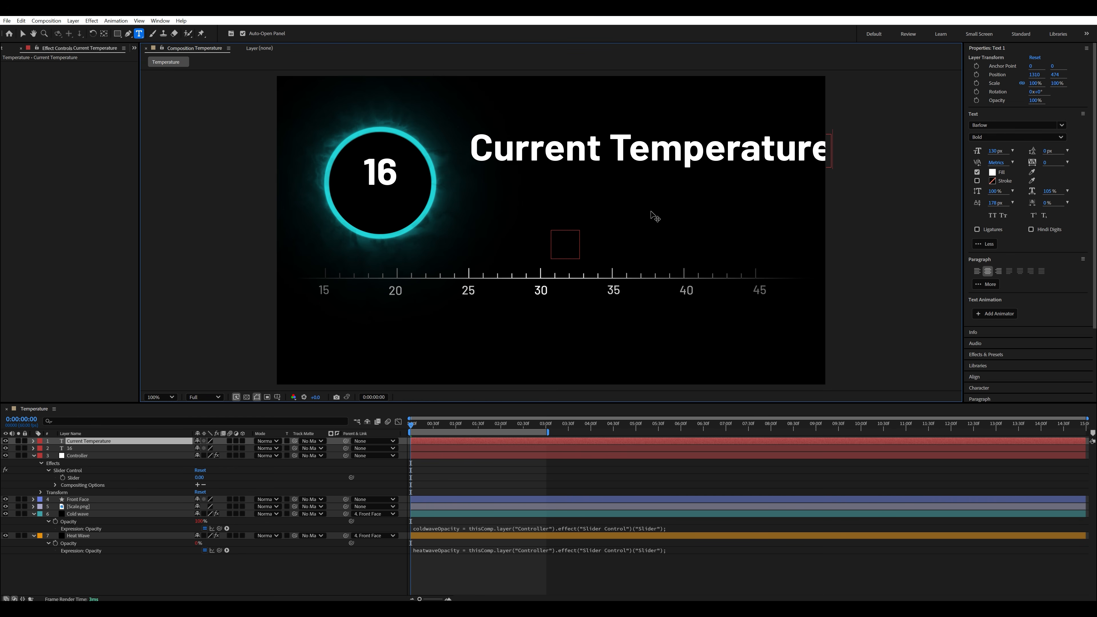
- Set the "Current Temperature" text to 28 px with the Regular font style
{"action": "key", "text": "ctrl+a"}
{"action": "left_click", "coordinate": [997, 151]}
{"action": "type", "text": "2"}
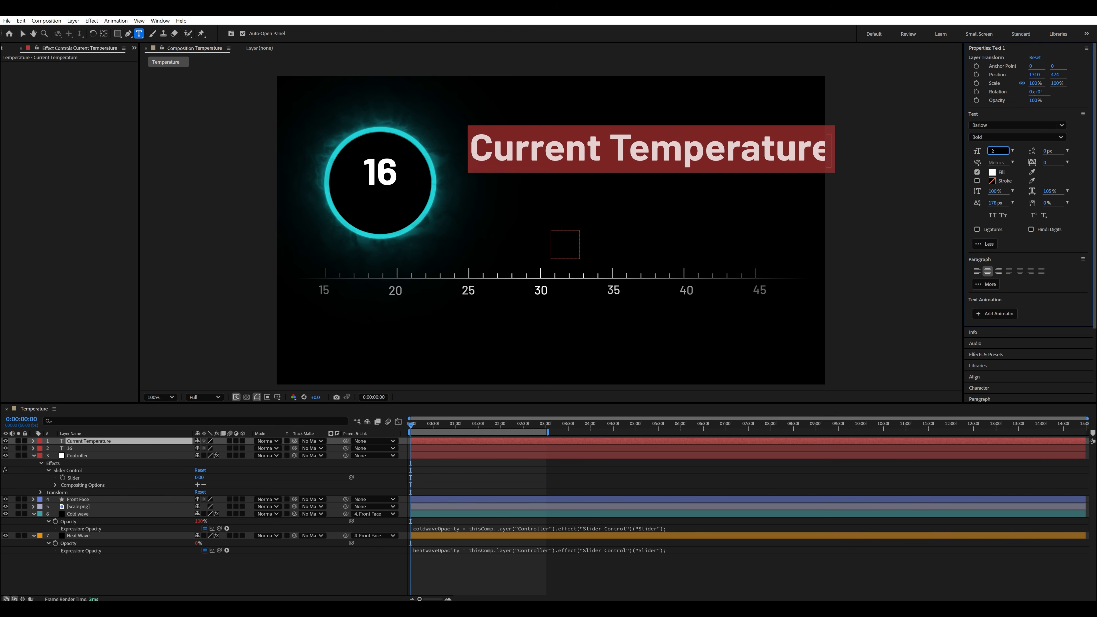
{"action": "type", "text": "8"}
{"action": "key", "text": "Return"}
{"action": "left_click", "coordinate": [1027, 136]}
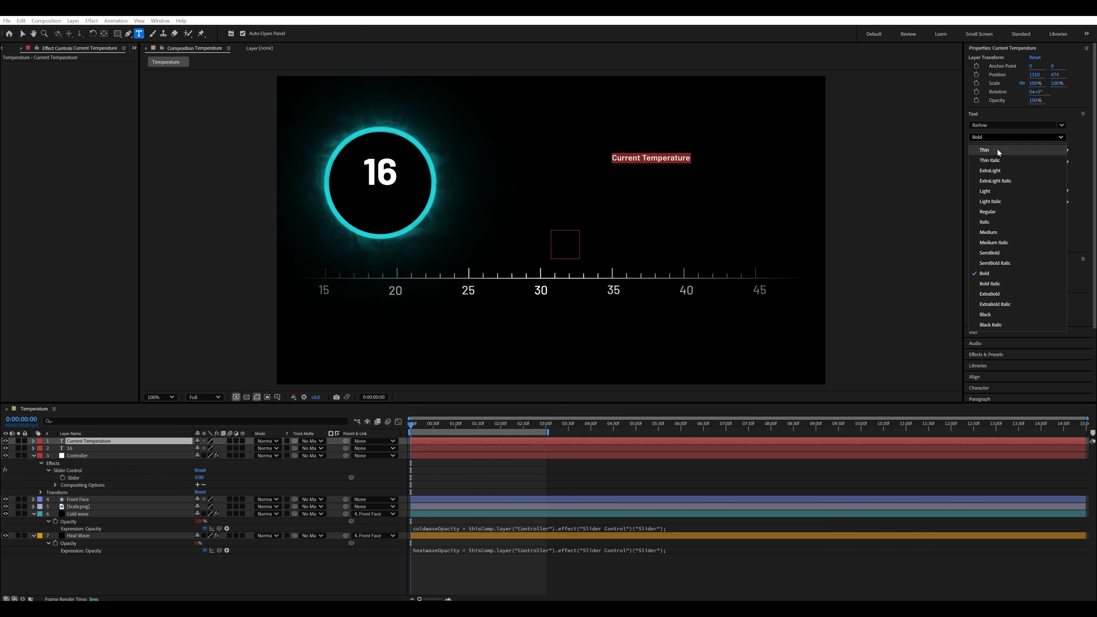
{"action": "left_click", "coordinate": [988, 211]}
{"action": "left_click", "coordinate": [22, 33]}
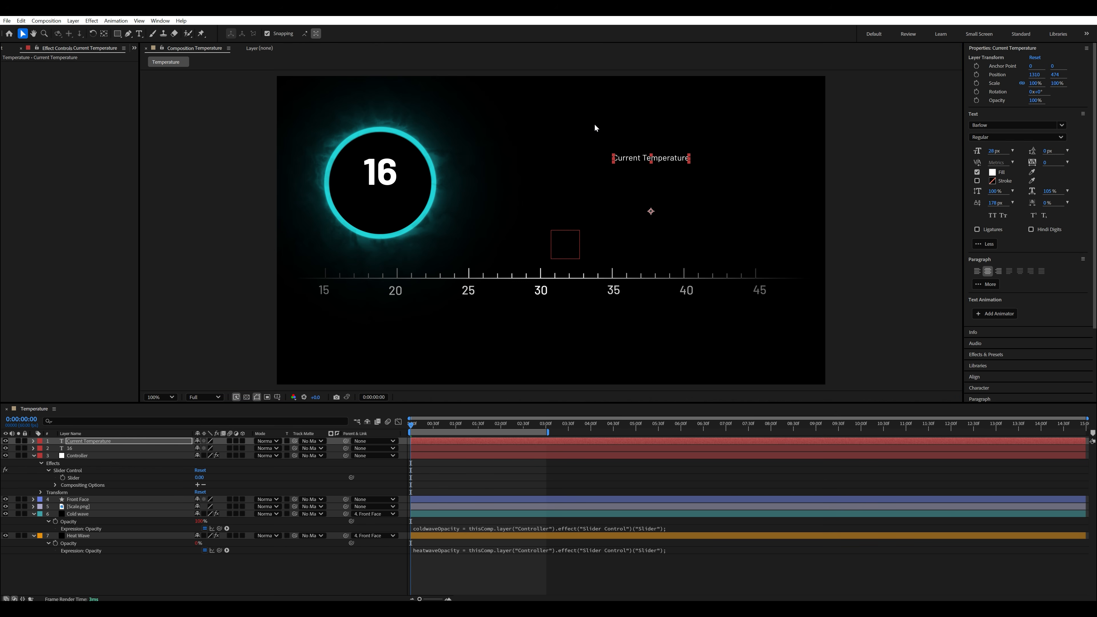
- Place "Current Temperature" below the "16" inside the ring and fine-tune both texts' positions
{"action": "left_click_drag", "start_coordinate": [629, 161], "coordinate": [362, 210]}
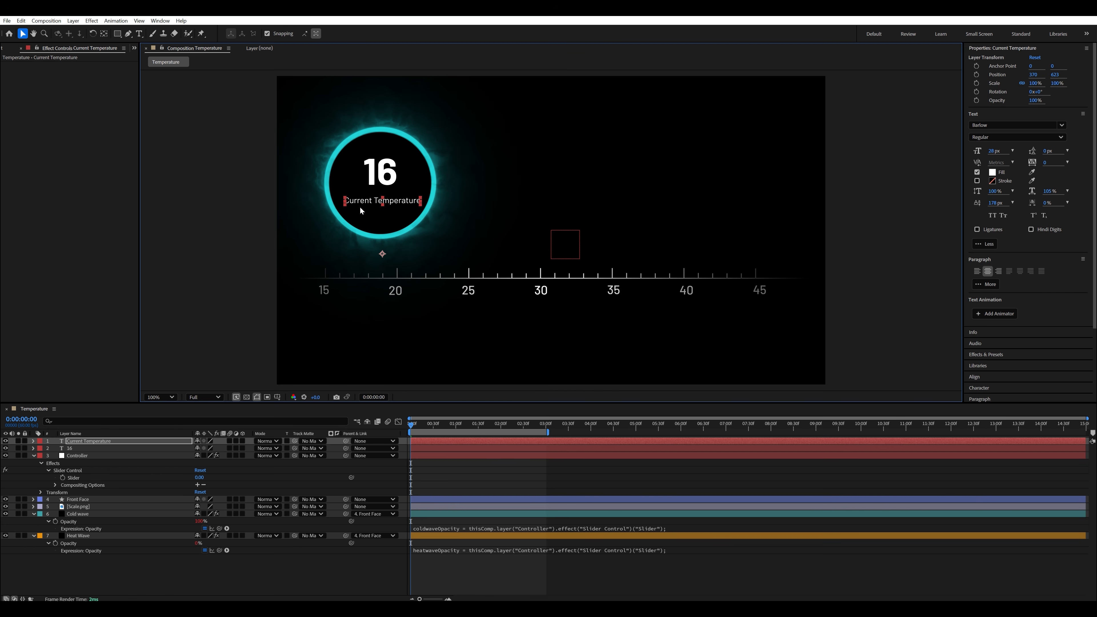
{"action": "left_click_drag", "start_coordinate": [382, 169], "coordinate": [380, 171]}
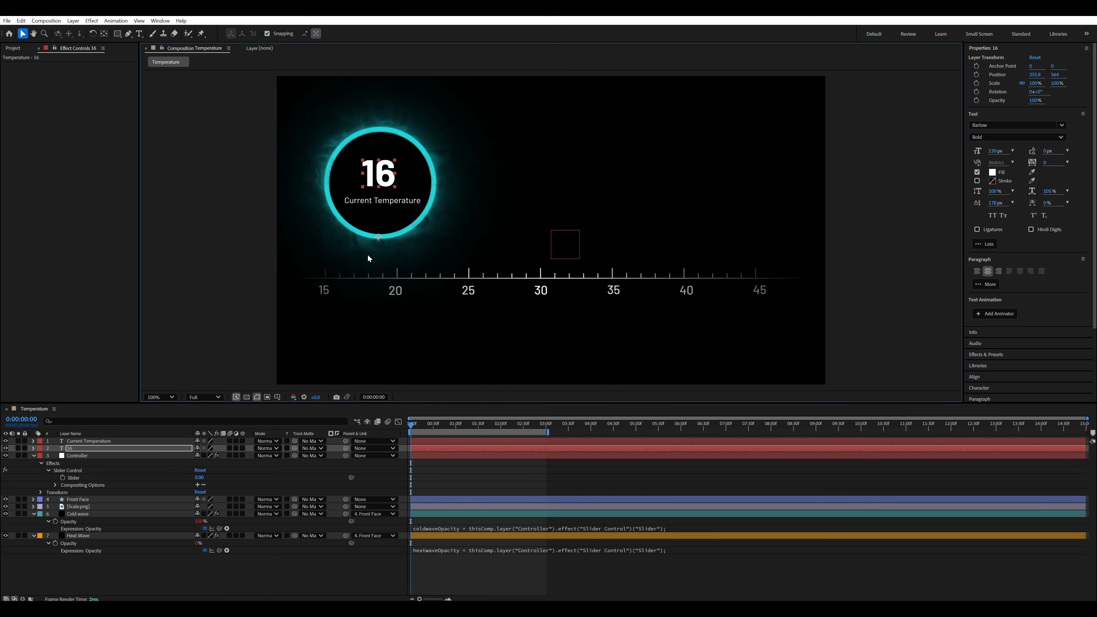
{"action": "left_click", "coordinate": [210, 312]}
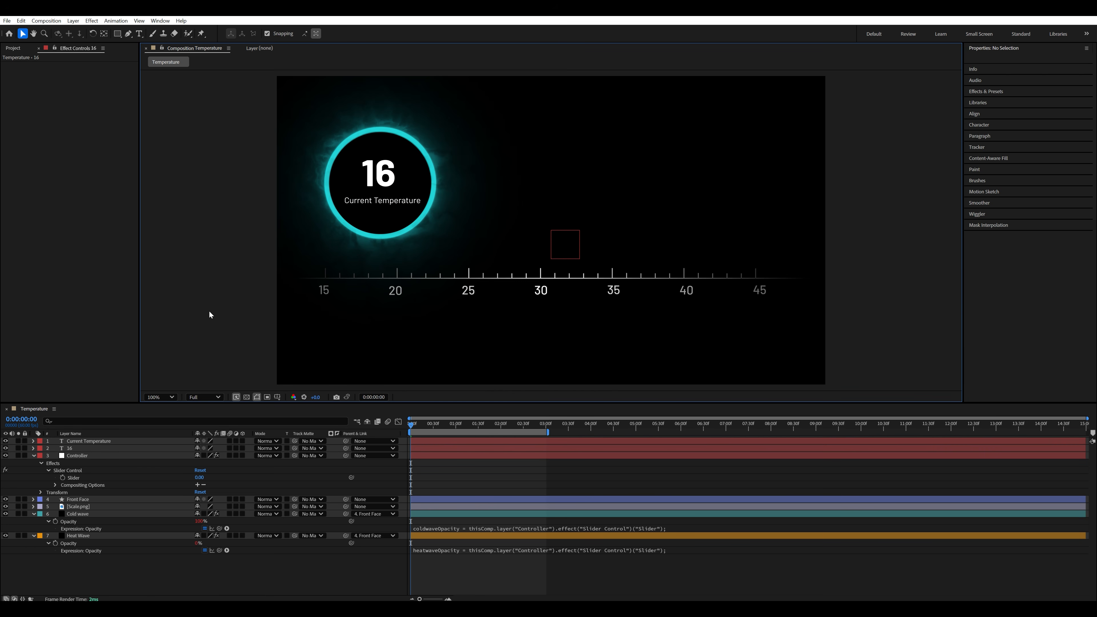
{"action": "left_click", "coordinate": [388, 204]}
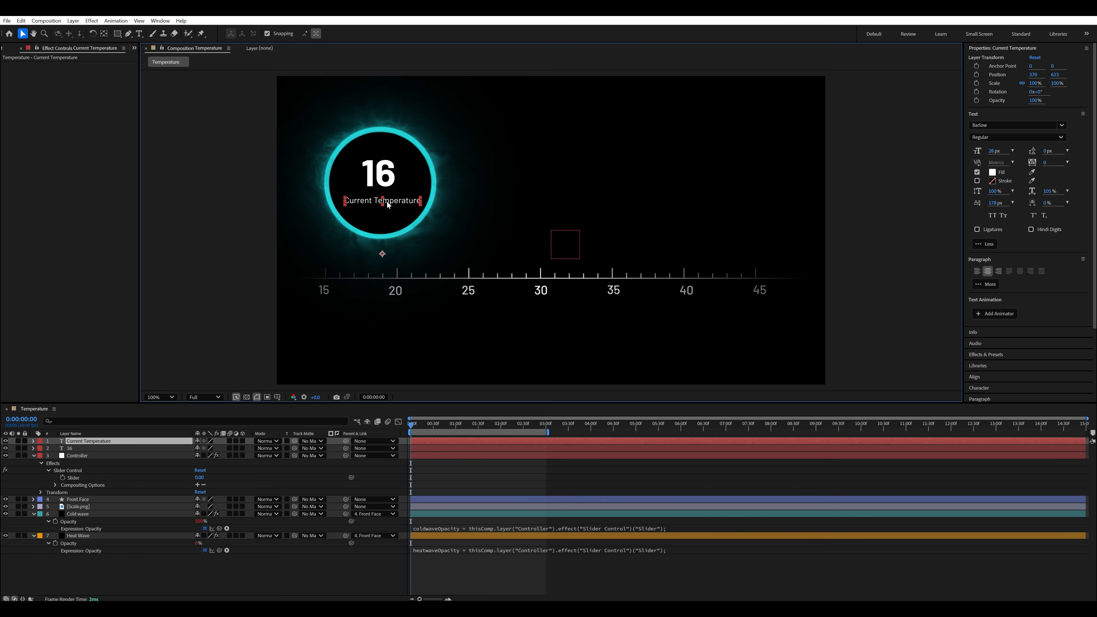
{"action": "left_click_drag", "start_coordinate": [388, 204], "coordinate": [388, 202]}
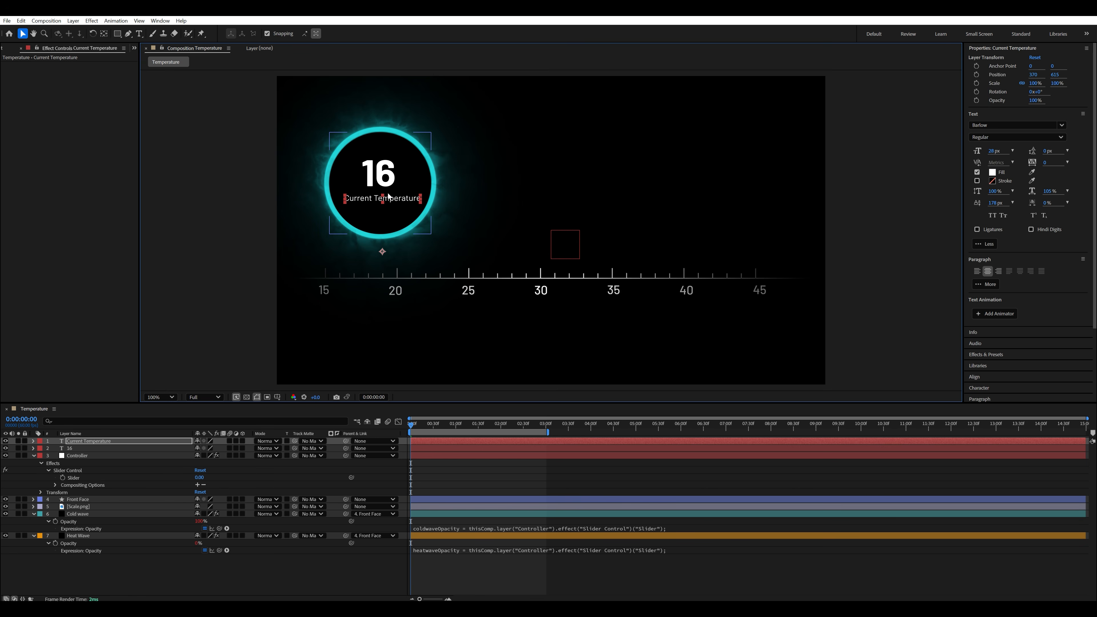
- Parent the "16" and "Current Temperature" text layers to the Front Face layer
{"action": "left_click", "coordinate": [112, 449], "text": "shift"}
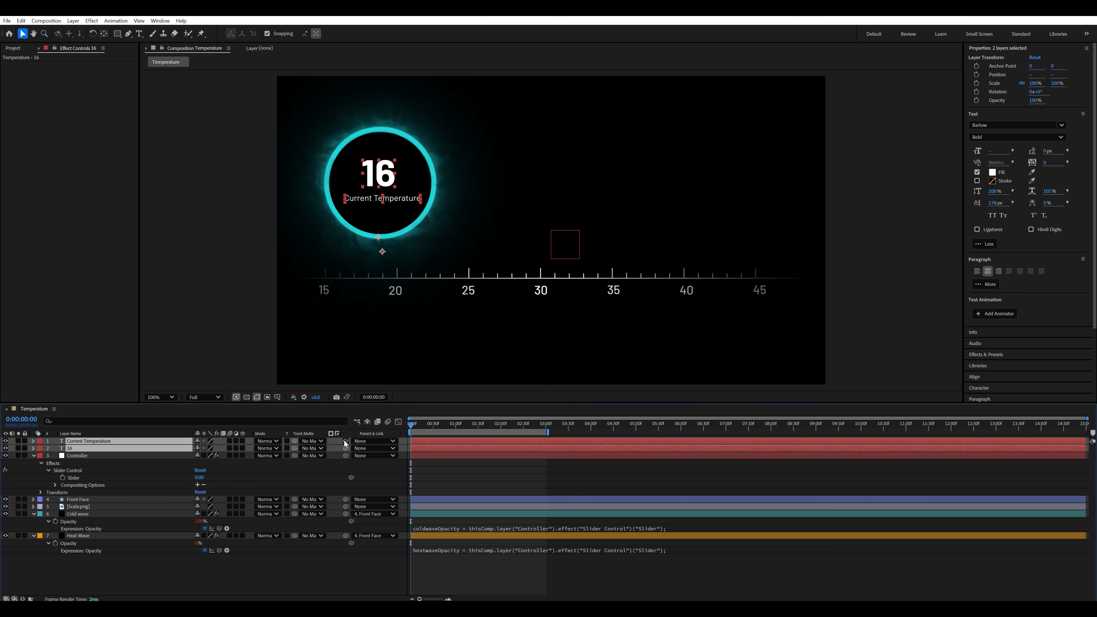
{"action": "left_click_drag", "start_coordinate": [346, 444], "coordinate": [72, 501]}
{"action": "left_click", "coordinate": [72, 500]}
{"action": "left_click", "coordinate": [106, 442]}
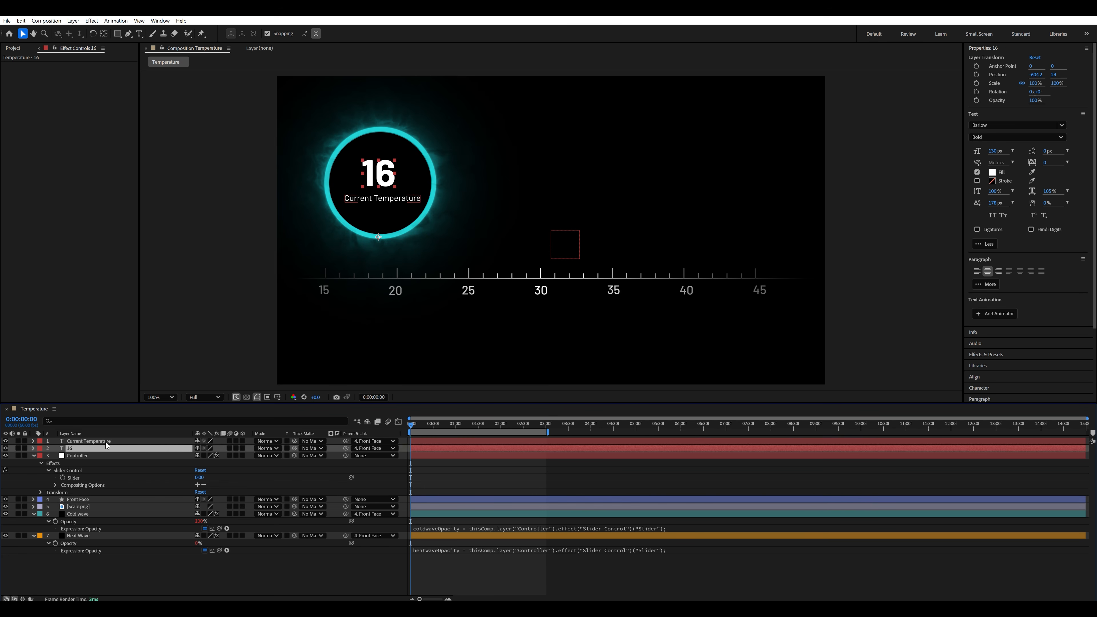
{"action": "left_click", "coordinate": [131, 449], "text": "shift"}
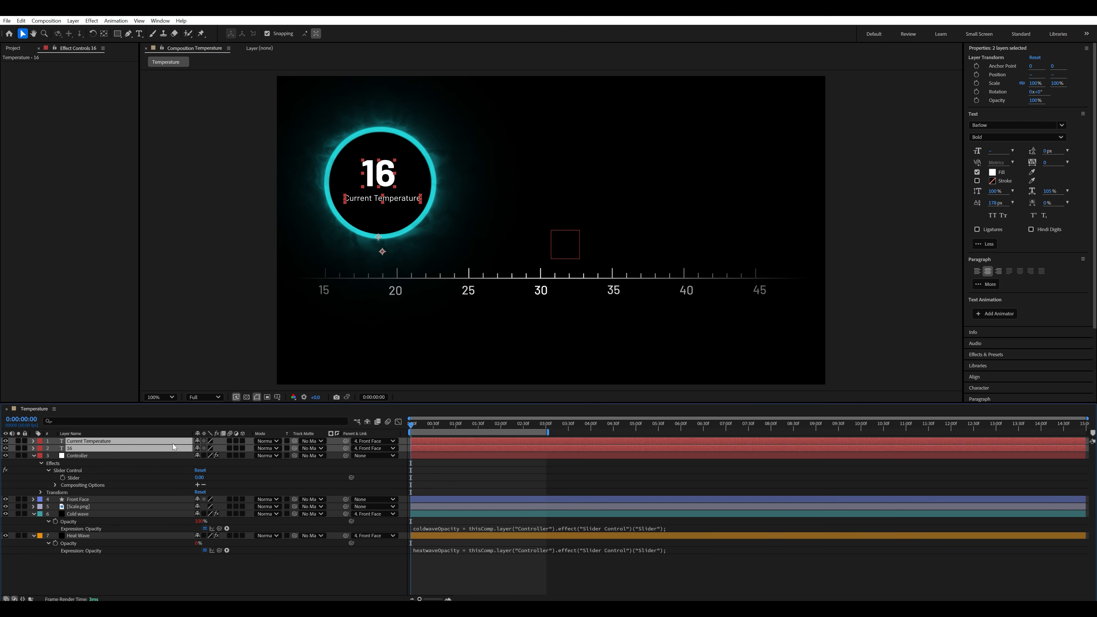
- Scrub the Controller's slider to check that both texts follow the ring, and reset it to 0
{"action": "left_click", "coordinate": [177, 463]}
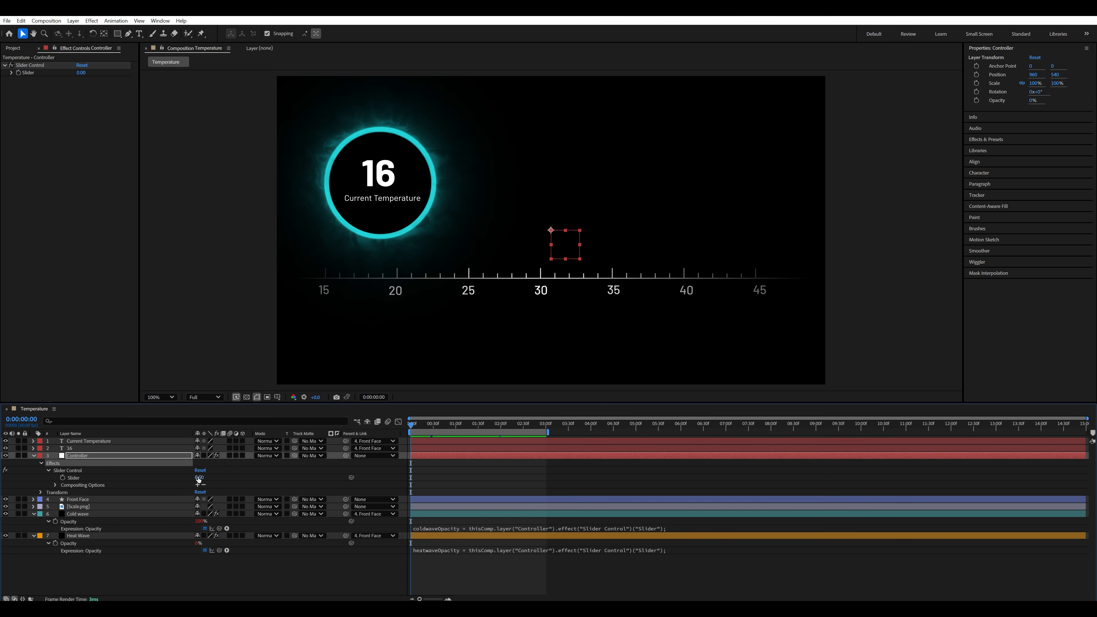
{"action": "left_click_drag", "start_coordinate": [198, 478], "coordinate": [217, 477]}
{"action": "left_click", "coordinate": [200, 478]}
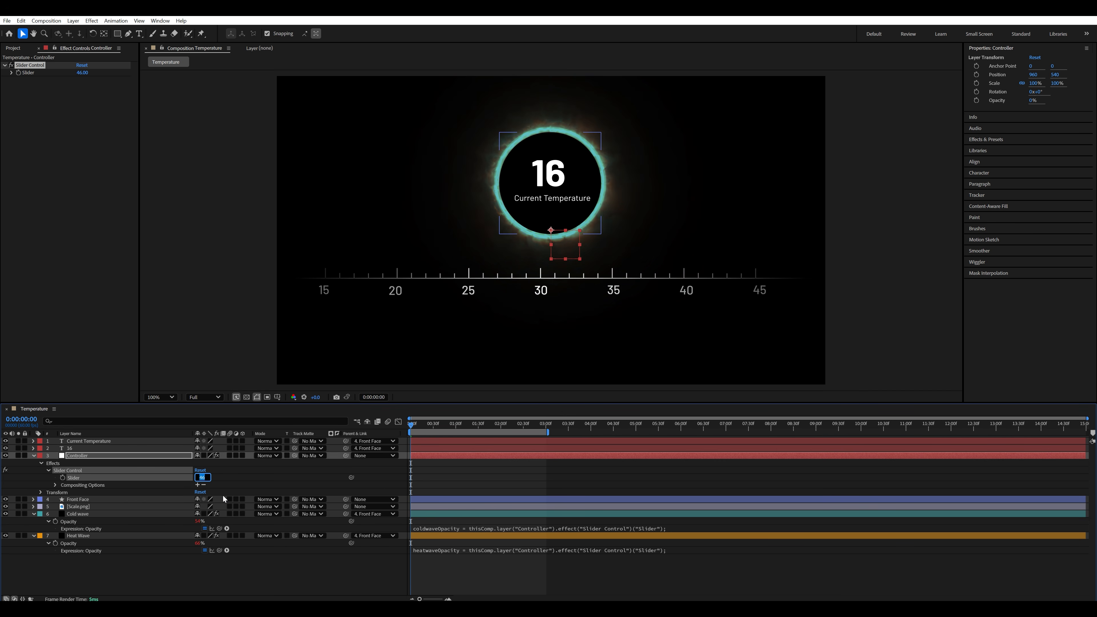
{"action": "type", "text": "0"}
{"action": "key", "text": "Return"}
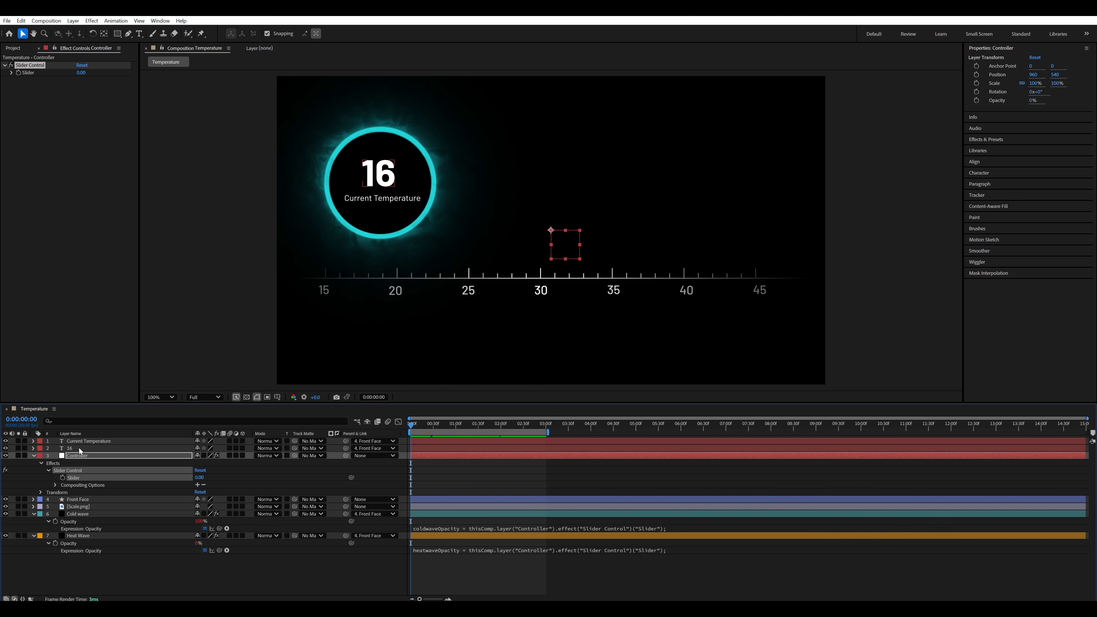
- Add a Source Text expression to the "16" layer that defines temperature as the Controller's Slider value
{"action": "left_click", "coordinate": [79, 449]}
{"action": "left_click", "coordinate": [34, 448]}
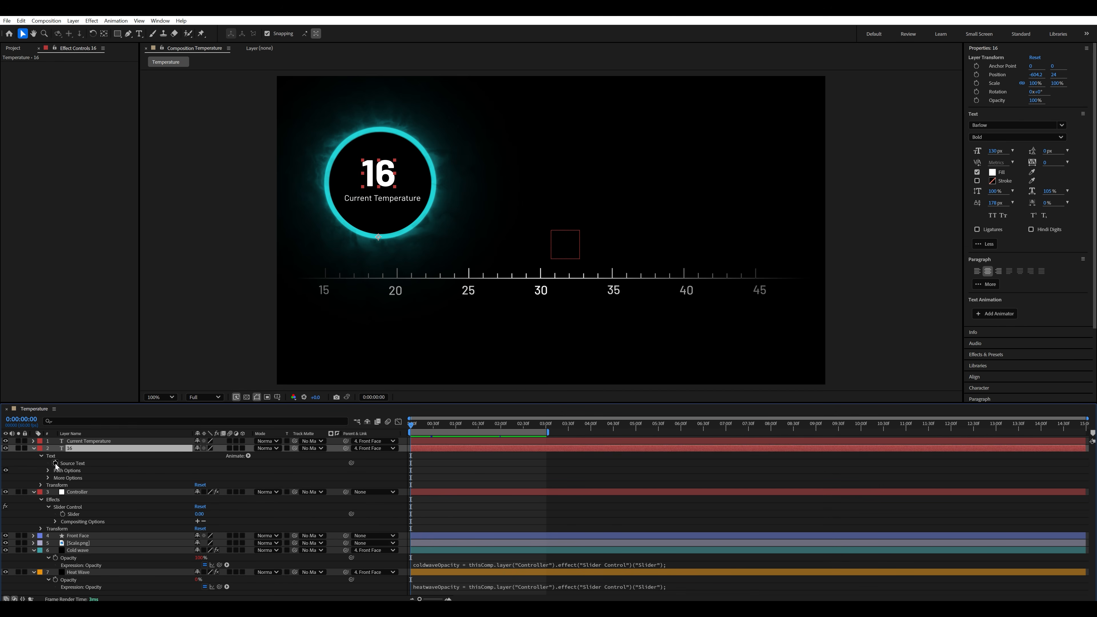
{"action": "left_click", "coordinate": [55, 463], "text": "alt"}
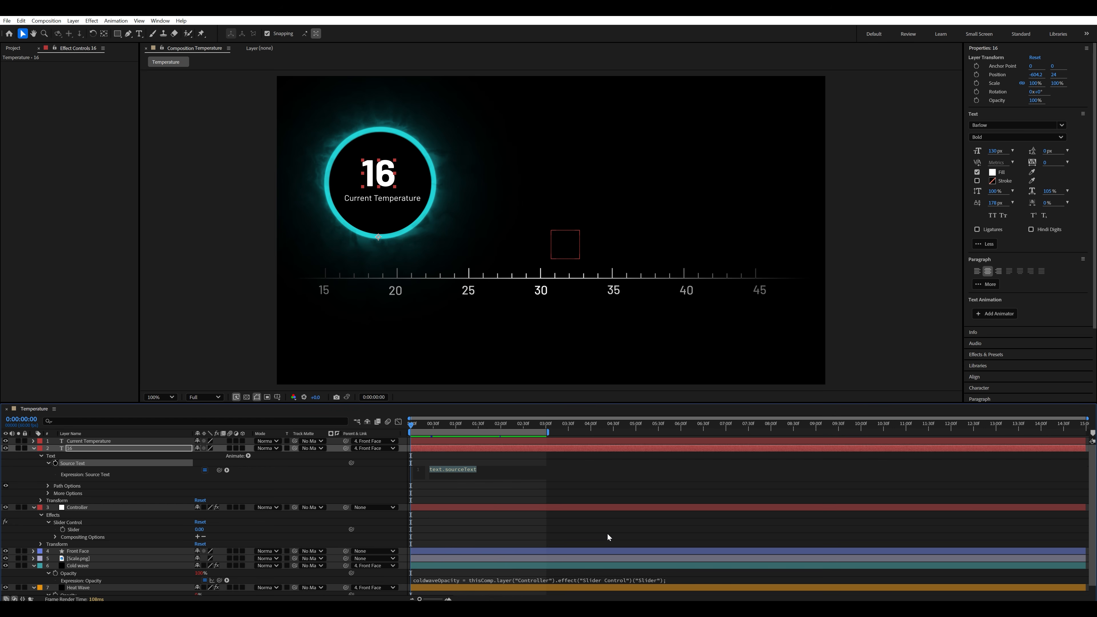
{"action": "type", "text": "tem"}
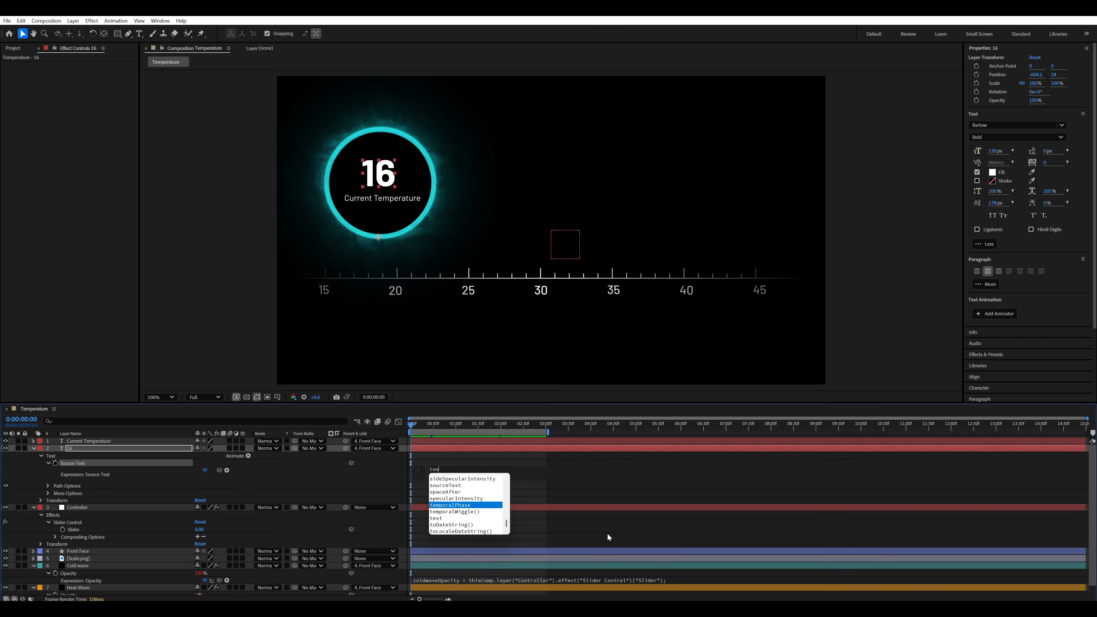
{"action": "type", "text": "perature"}
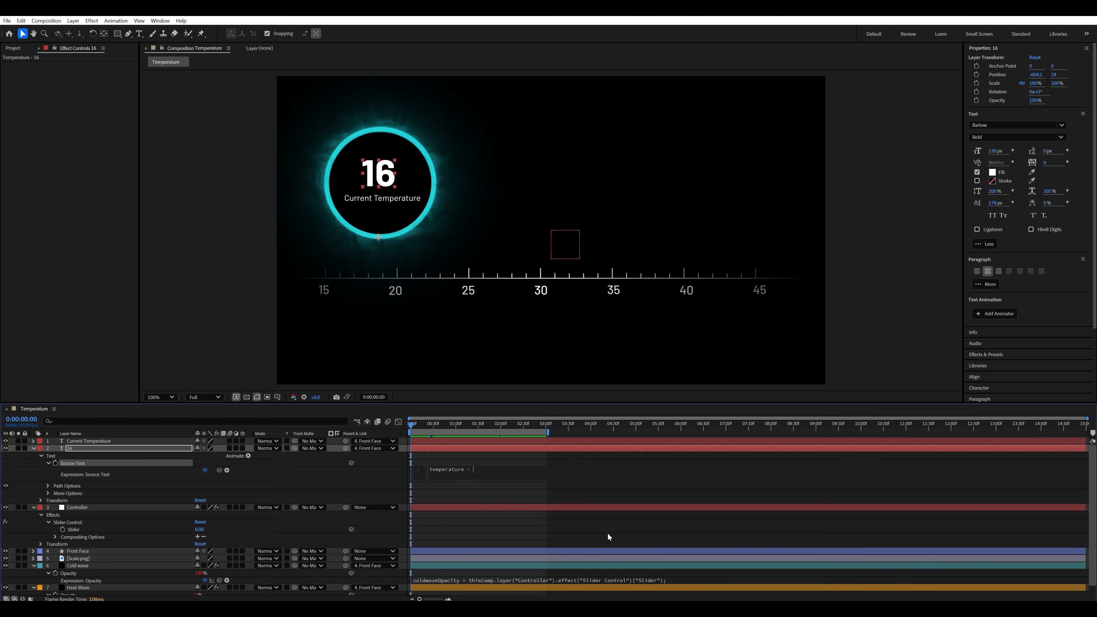
{"action": "type", "text": " ="}
{"action": "left_click_drag", "start_coordinate": [217, 473], "coordinate": [74, 530]}
- Add the line linear(temperature,0,100,16,45); to the "16" layer's Source Text expression and apply it
{"action": "type", "text": "linear("}
{"action": "type", "text": "temperat"}
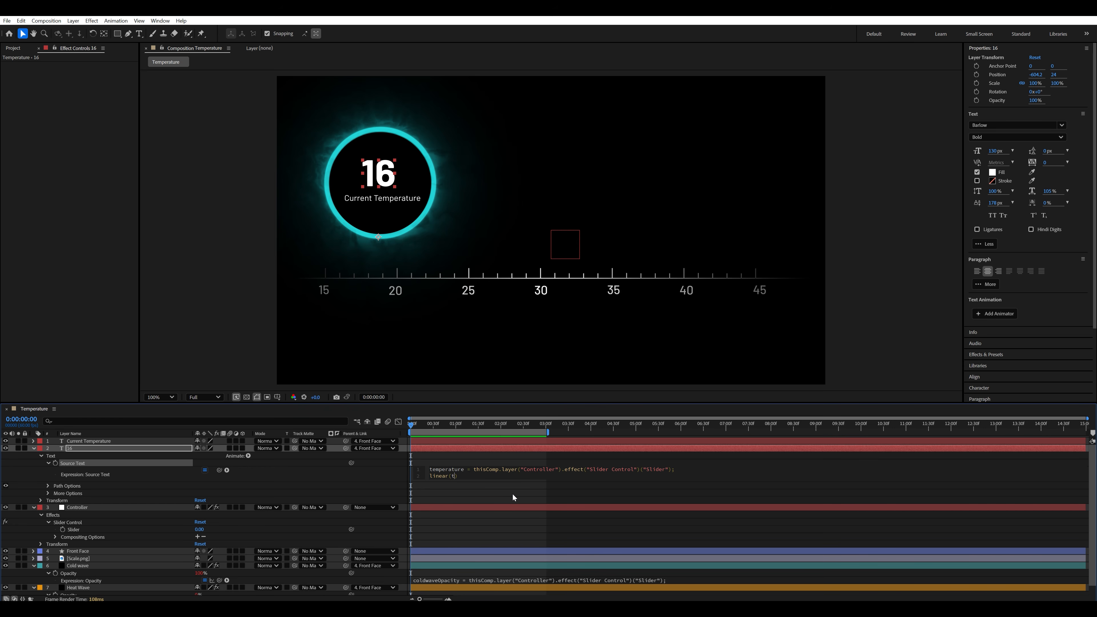
{"action": "type", "text": "ure,0,100,16,45"}
{"action": "left_click", "coordinate": [513, 493]}
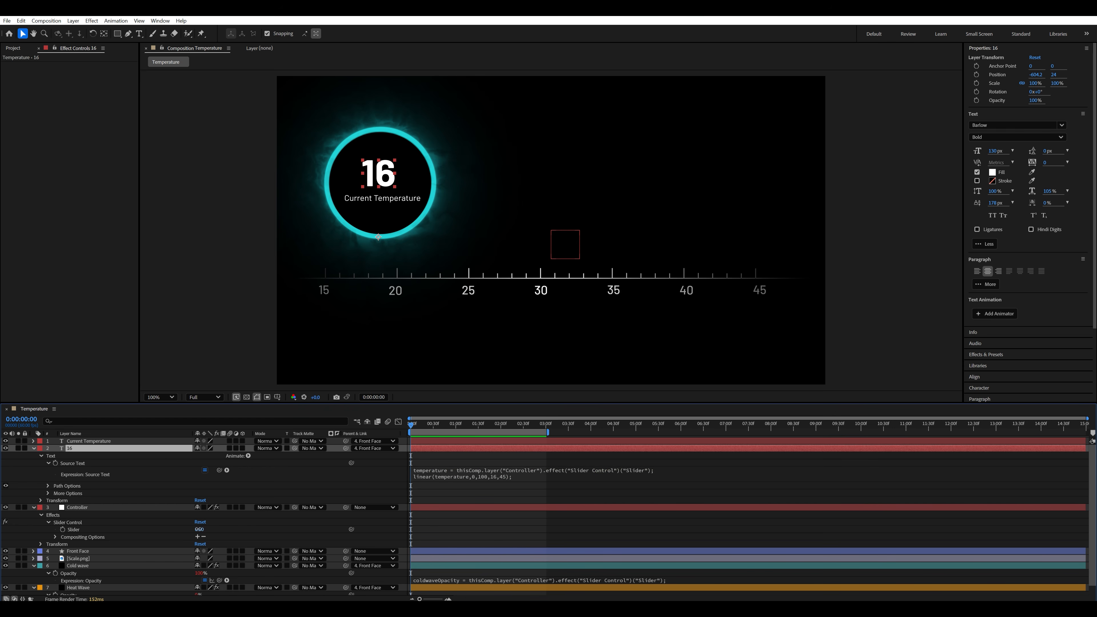
- Test the number with the slider and wrap the expression's linear() call in Math.round() to remove the decimals
{"action": "mouse_move", "coordinate": [200, 530]}
{"action": "left_mouse_down"}
{"action": "mouse_move", "coordinate": [225, 533]}
{"action": "mouse_move", "coordinate": [206, 532]}
{"action": "left_mouse_up"}
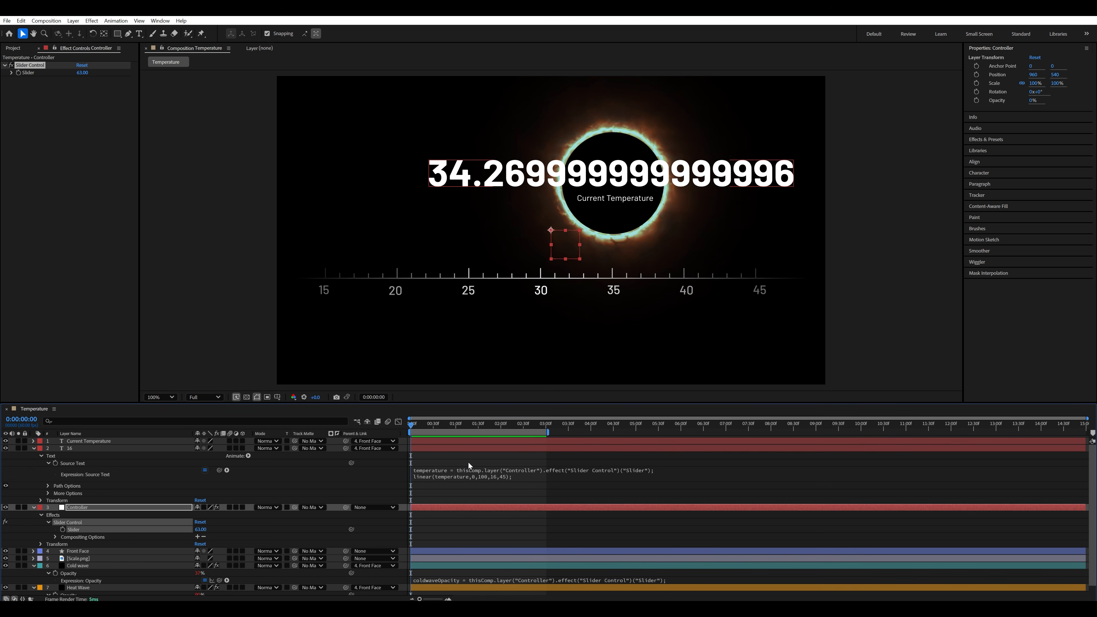
{"action": "left_click", "coordinate": [465, 480]}
{"action": "left_click", "coordinate": [531, 476]}
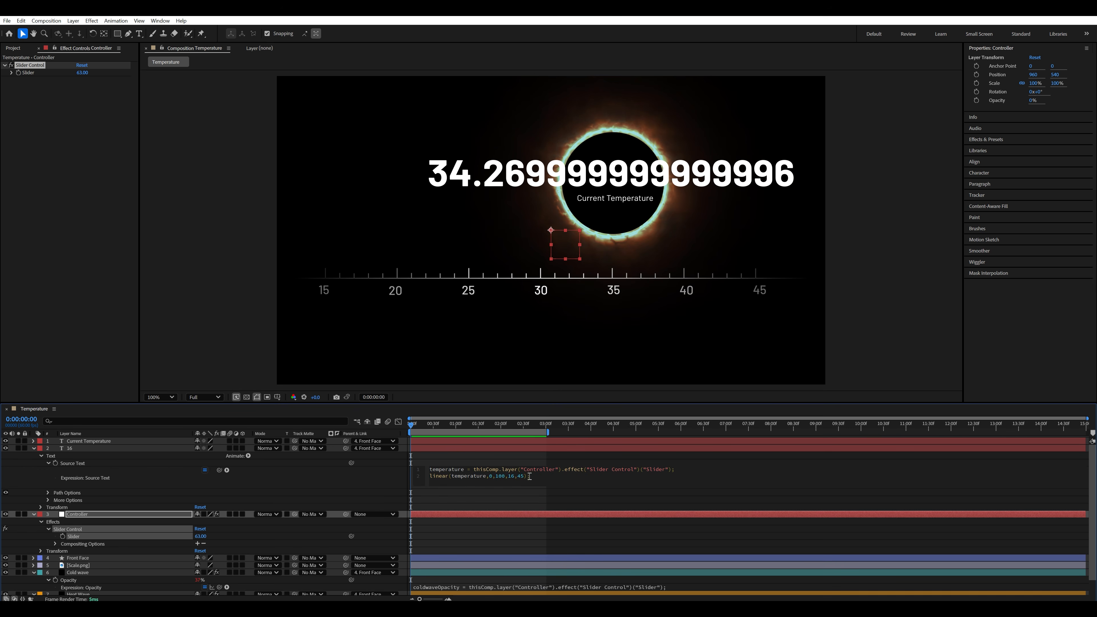
{"action": "left_click_drag", "start_coordinate": [532, 476], "coordinate": [505, 477]}
{"action": "left_click", "coordinate": [430, 479]}
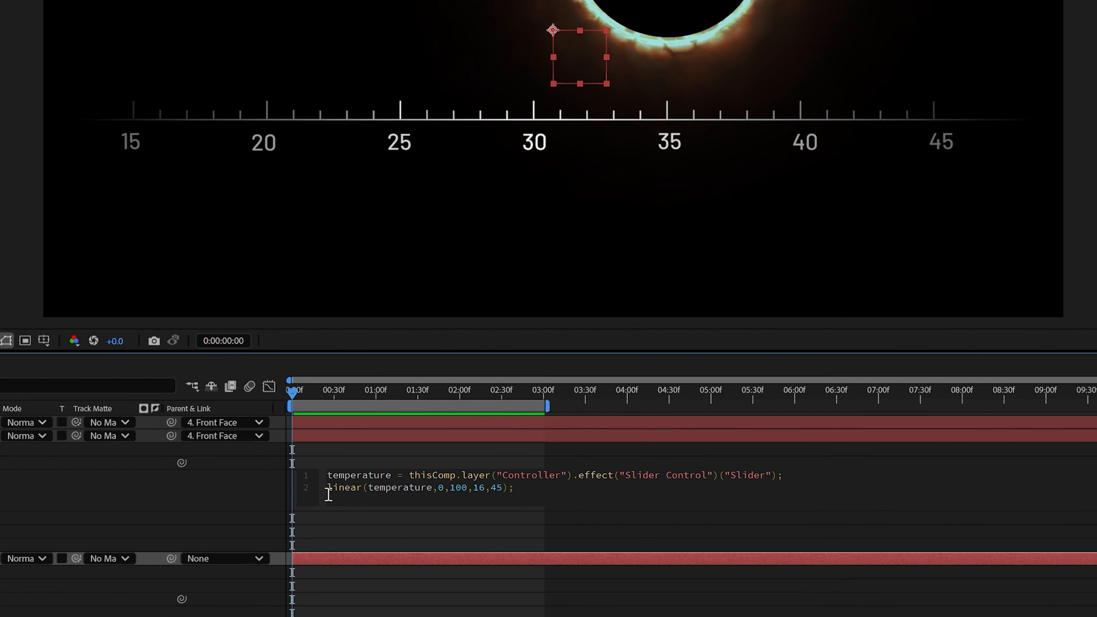
{"action": "triple_click", "coordinate": [328, 493]}
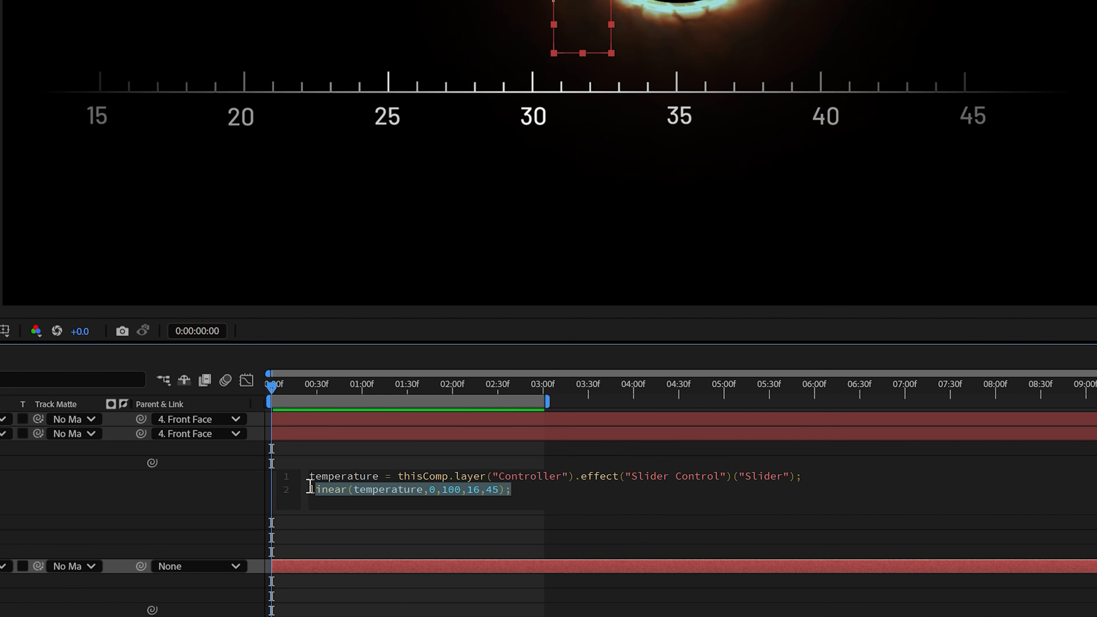
{"action": "left_click", "coordinate": [329, 487]}
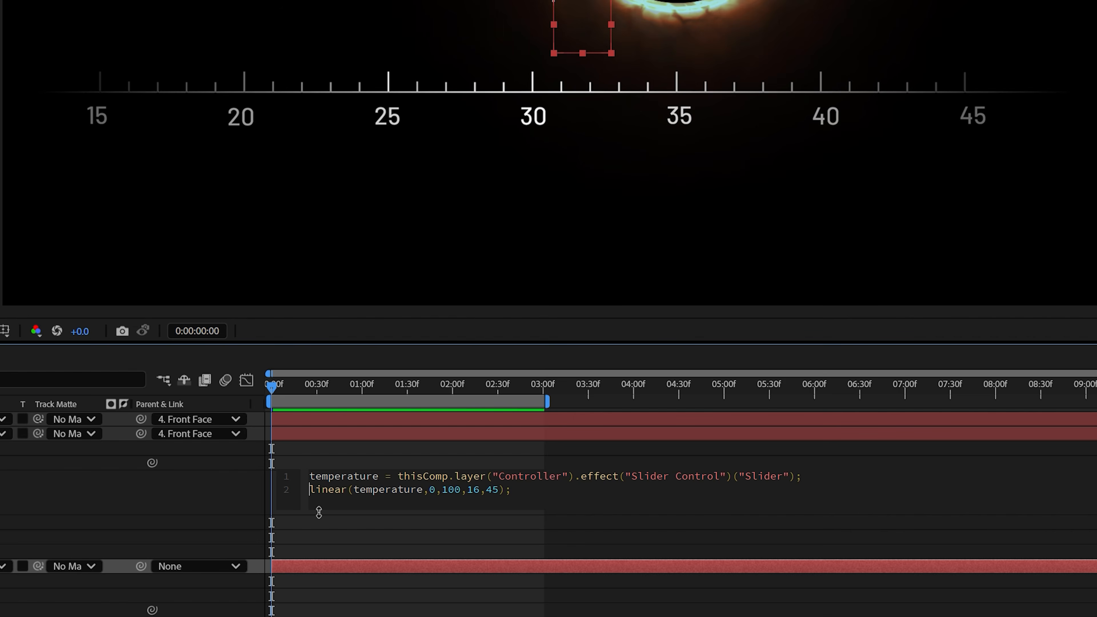
{"action": "type", "text": "Math.ro"}
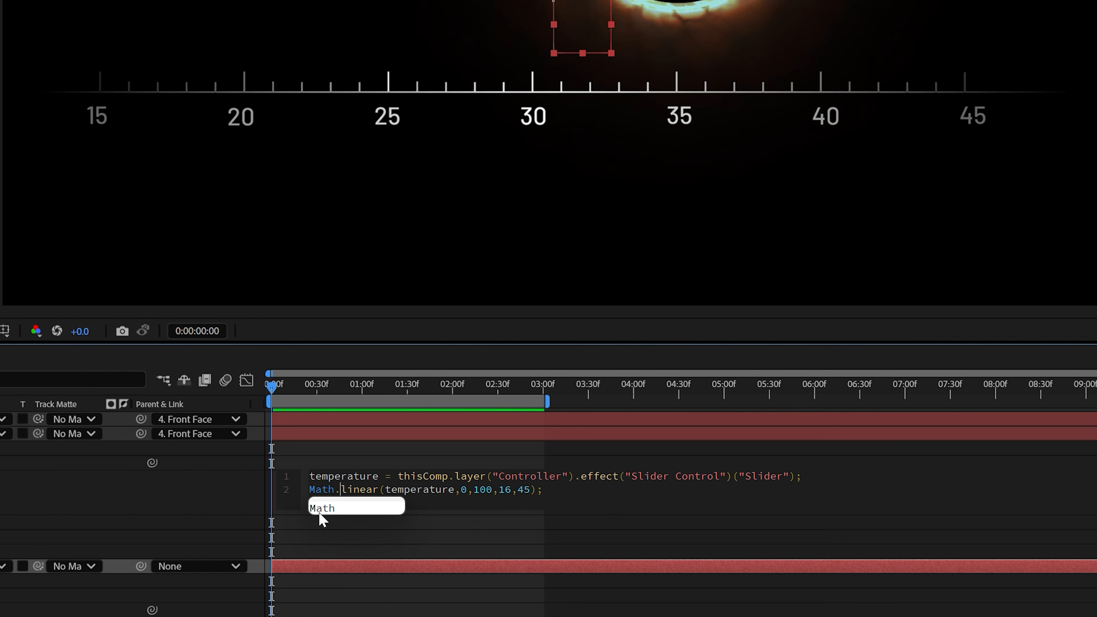
{"action": "type", "text": "und"}
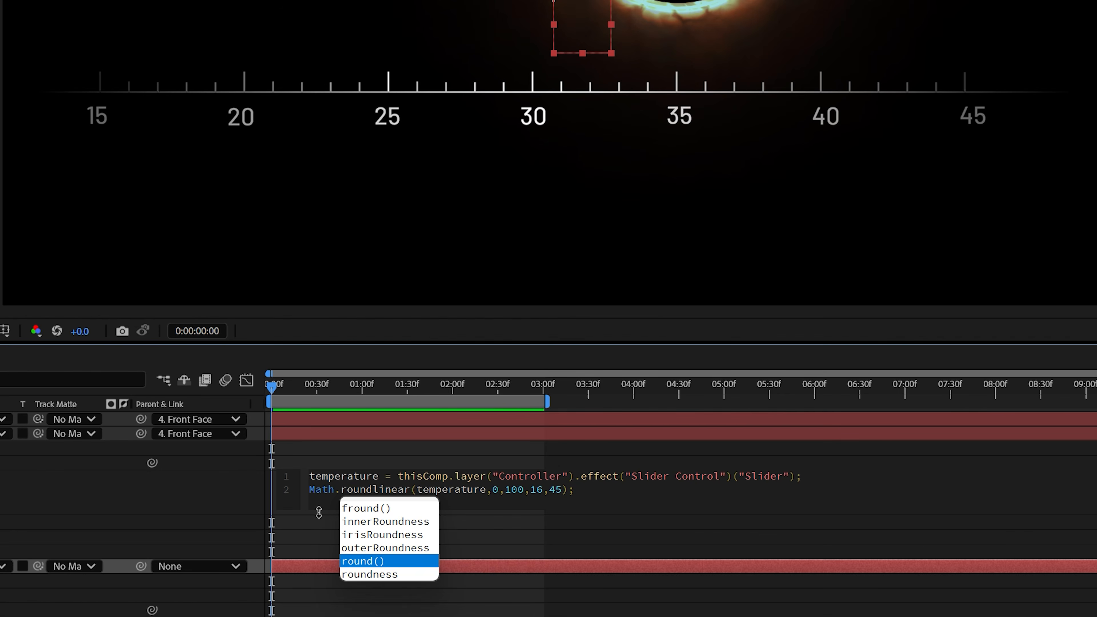
{"action": "type", "text": "("}
{"action": "key", "text": "Delete"}
{"action": "key", "text": "Right"}
{"action": "key", "text": "Right"}
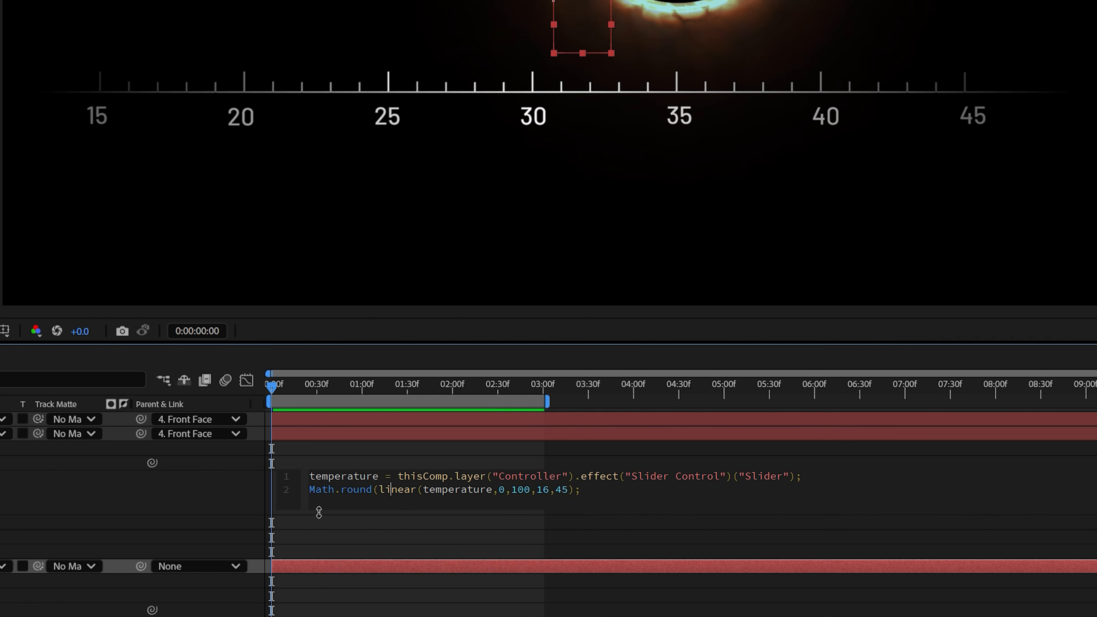
{"action": "key", "text": "Right"}
{"action": "key", "text": "Right"}
{"action": "key", "text": "Right"}
{"action": "key", "text": "Right"}
{"action": "key", "text": "Right"}
{"action": "key", "text": "Right"}
{"action": "key", "text": "Right"}
{"action": "key", "text": "Right"}
{"action": "key", "text": "Right"}
{"action": "key", "text": "Right"}
{"action": "key", "text": "Right"}
{"action": "key", "text": "Right"}
{"action": "key", "text": "Right"}
{"action": "key", "text": "Right"}
{"action": "key", "text": "Right"}
{"action": "key", "text": "Right"}
{"action": "key", "text": "Right"}
{"action": "key", "text": "Right"}
{"action": "key", "text": "Right"}
{"action": "key", "text": "Right"}
{"action": "key", "text": "Right"}
{"action": "key", "text": "Right"}
{"action": "type", "text": ")"}
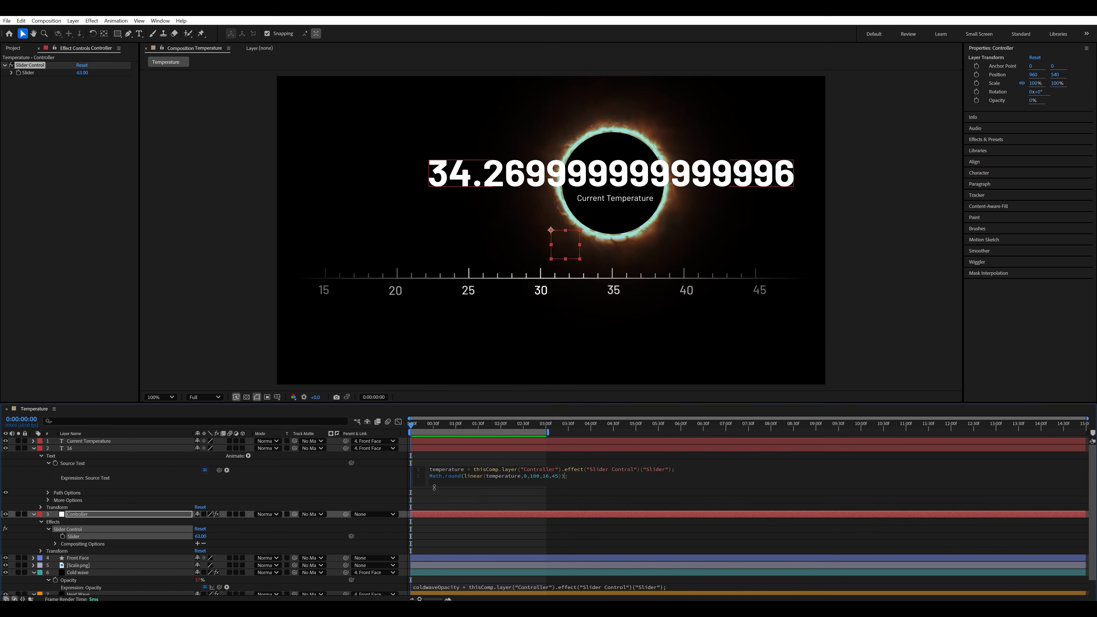
{"action": "left_click", "coordinate": [484, 455]}
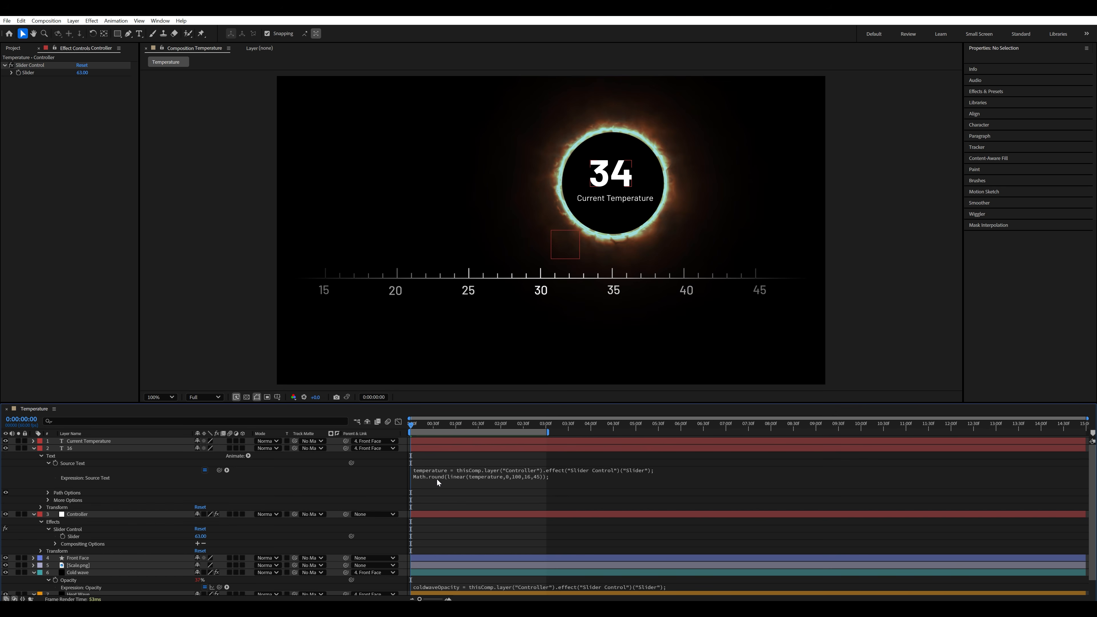
- Test the rounded number by setting the slider to 40 and scrubbing it, and reset the slider to 0
{"action": "left_click", "coordinate": [200, 536]}
{"action": "type", "text": "40"}
{"action": "key", "text": "Return"}
{"action": "left_click_drag", "start_coordinate": [186, 536], "coordinate": [171, 536]}
{"action": "left_click", "coordinate": [200, 536]}
{"action": "type", "text": "0"}
{"action": "key", "text": "Return"}
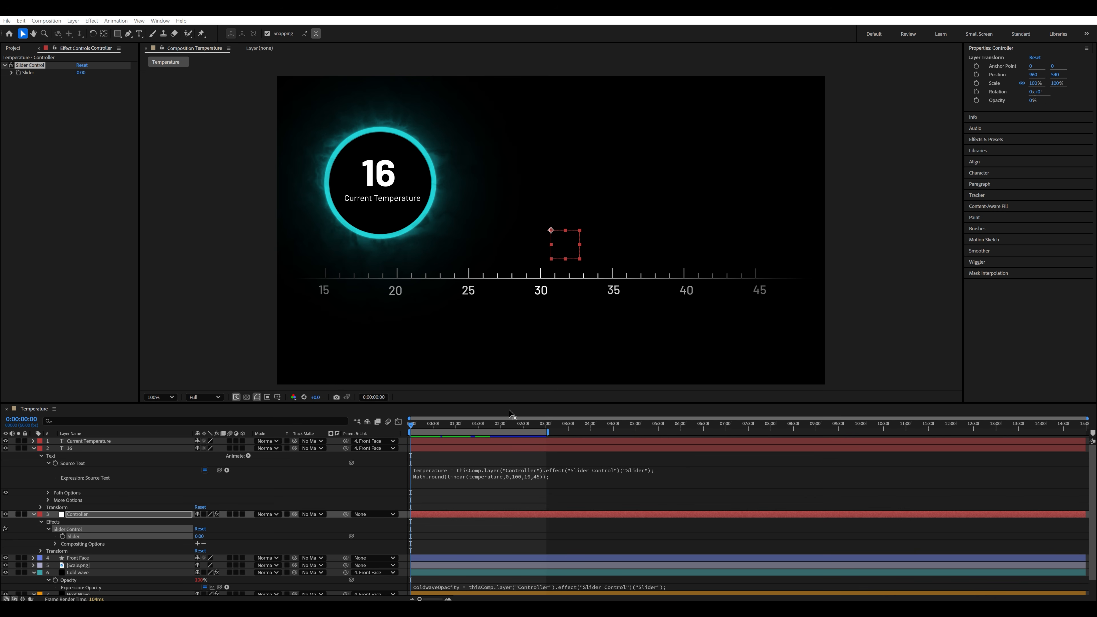
- Append + "°" after the Math.round() call in the "16" layer's Source Text expression
{"action": "left_click", "coordinate": [615, 608]}
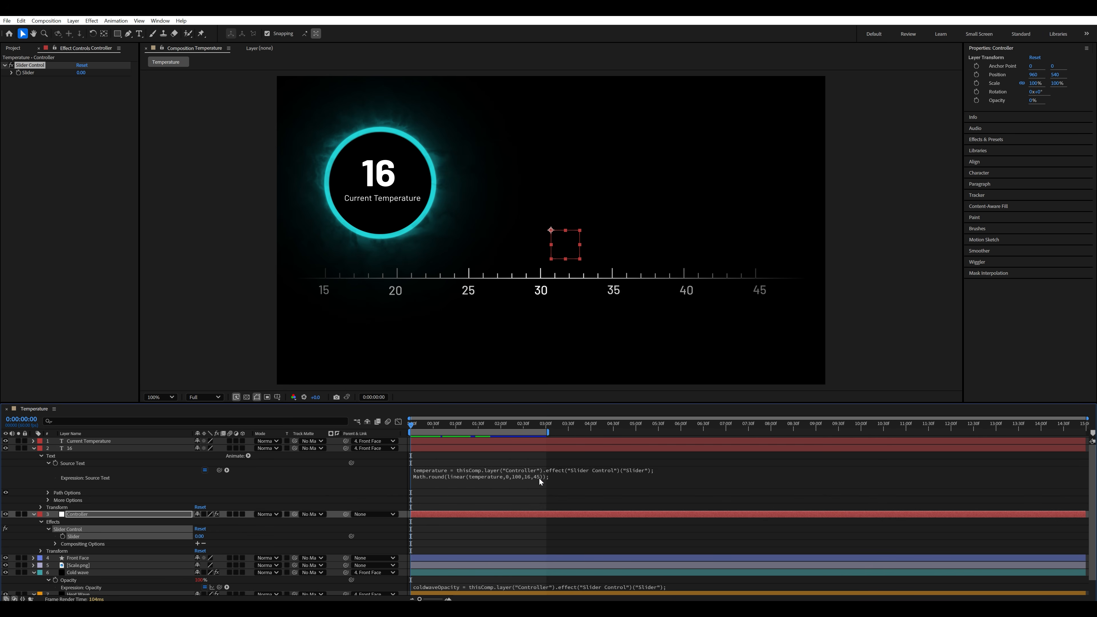
{"action": "left_click", "coordinate": [539, 477]}
{"action": "left_click", "coordinate": [565, 478]}
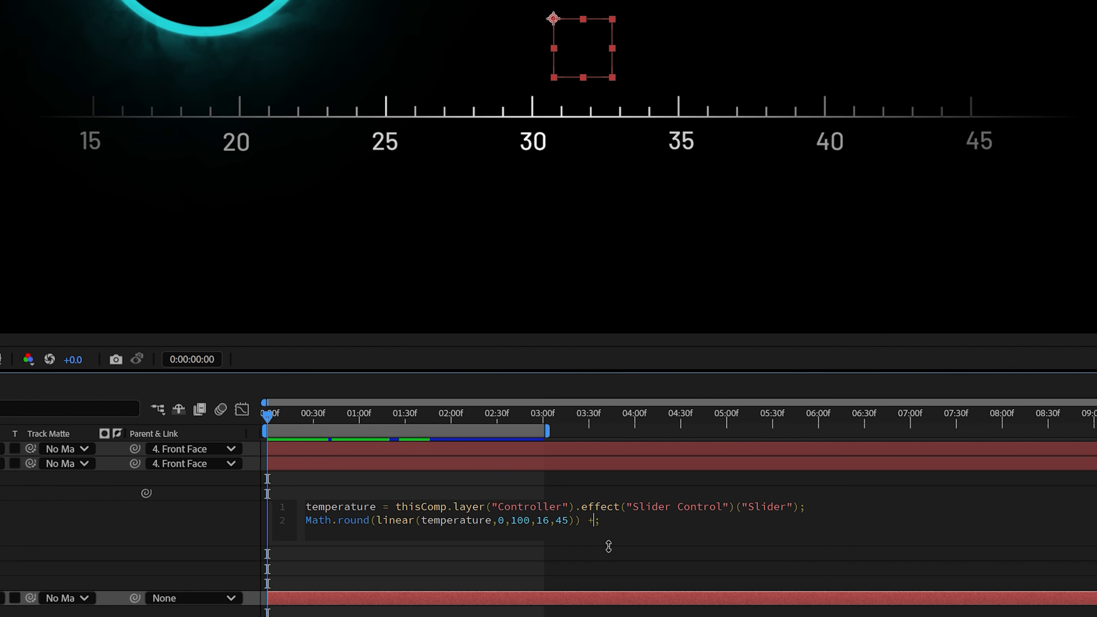
{"action": "type", "text": "+ \""}
{"action": "type", "text": "°"}
{"action": "left_click", "coordinate": [546, 486]}
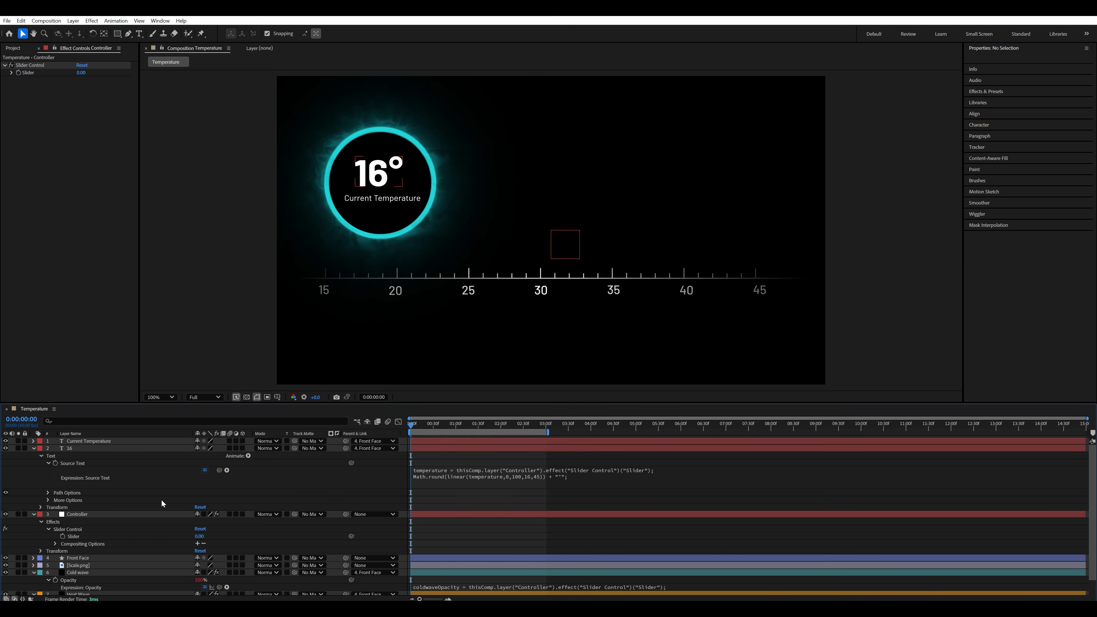
- Keyframe the Controller's slider from 0 at the start to 100 at 3 seconds
{"action": "left_click", "coordinate": [62, 536]}
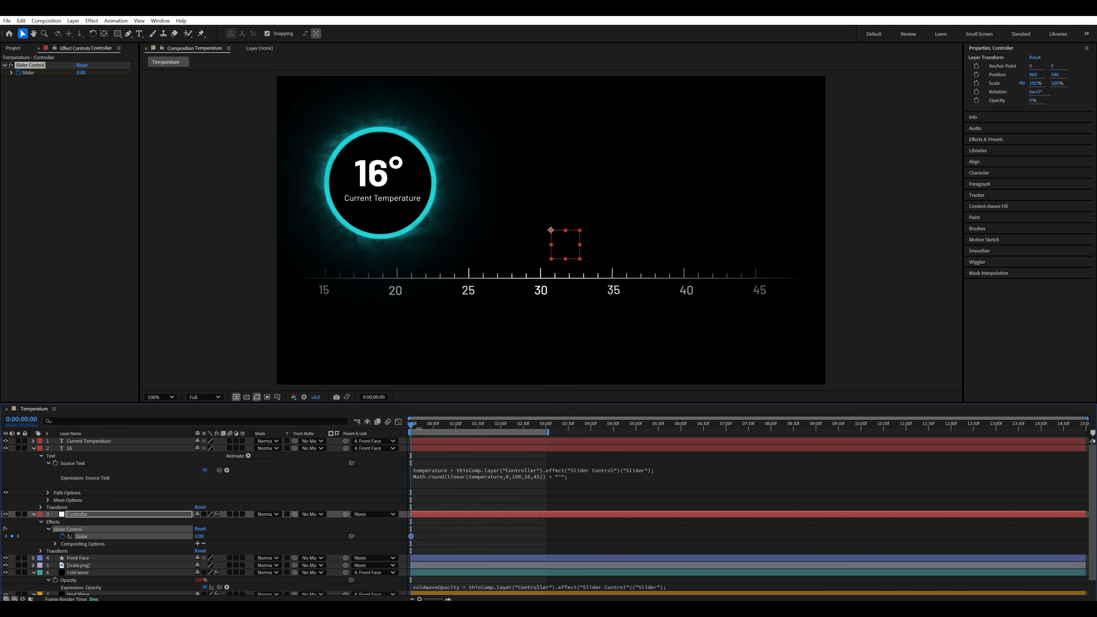
{"action": "left_click_drag", "start_coordinate": [418, 428], "coordinate": [547, 432]}
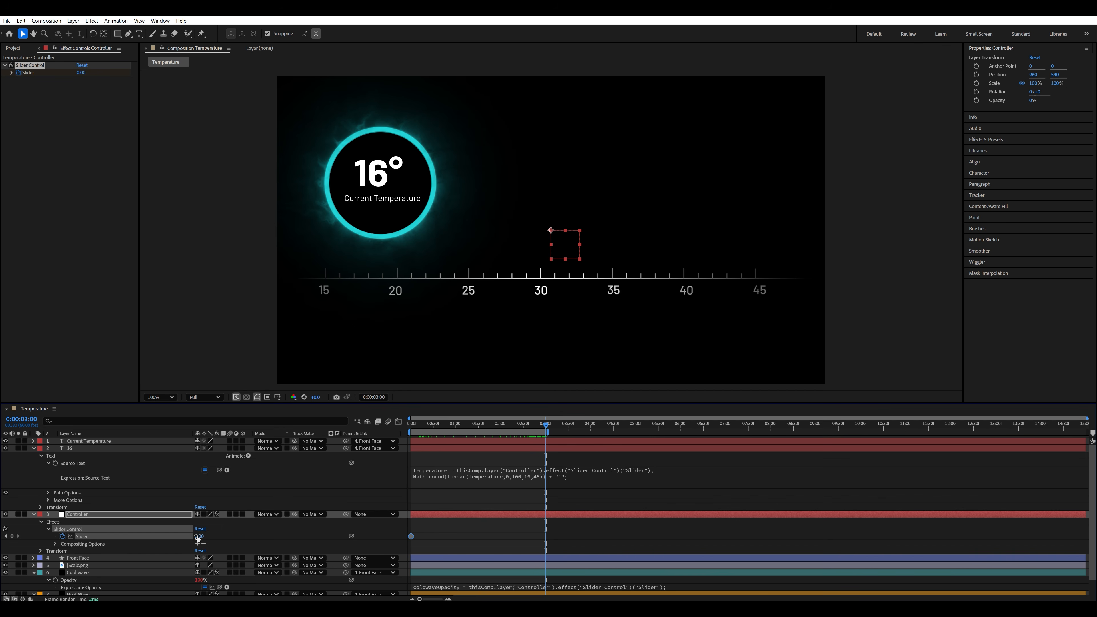
{"action": "left_click_drag", "start_coordinate": [198, 538], "coordinate": [348, 572]}
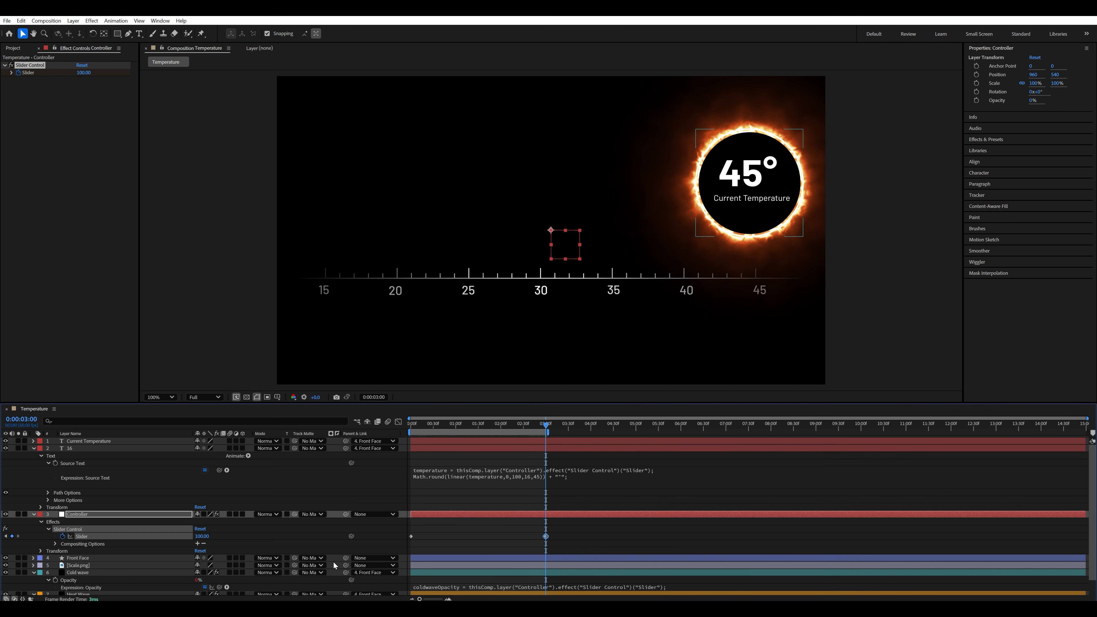
- Apply Easy Ease to both of the slider's keyframes
{"action": "left_click_drag", "start_coordinate": [570, 528], "coordinate": [407, 542]}
{"action": "right_click", "coordinate": [411, 536]}
{"action": "mouse_move", "coordinate": [491, 528]}
{"action": "left_click", "coordinate": [550, 469]}
- Extend the work area to 6 seconds, copy the slider's first keyframe to that time and preview from the start
{"action": "left_click_drag", "start_coordinate": [548, 432], "coordinate": [682, 432]}
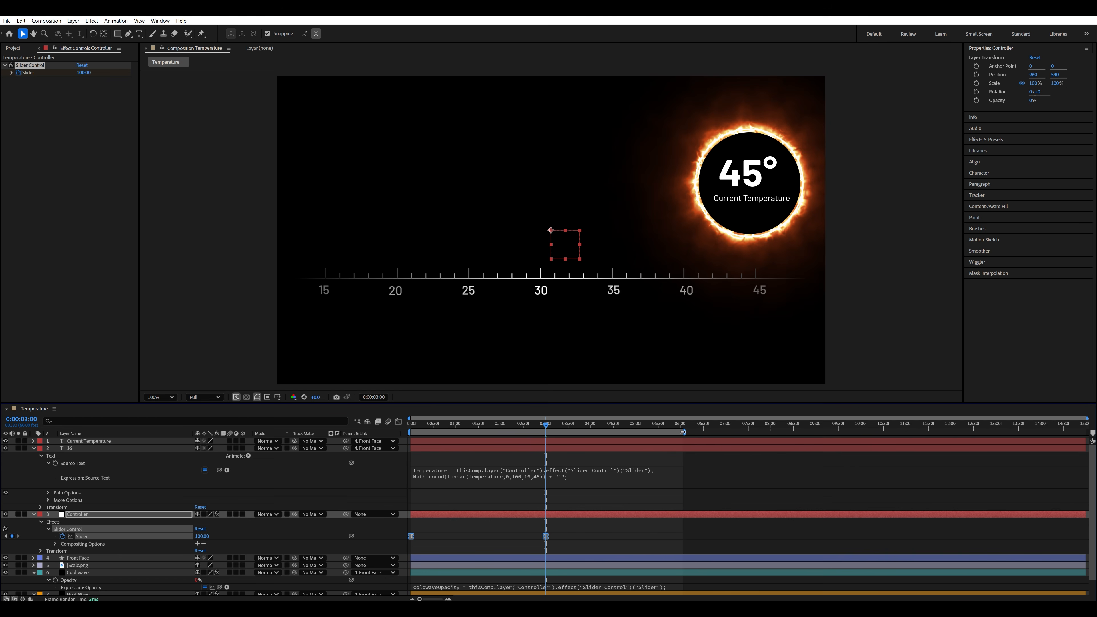
{"action": "left_click_drag", "start_coordinate": [552, 426], "coordinate": [684, 431]}
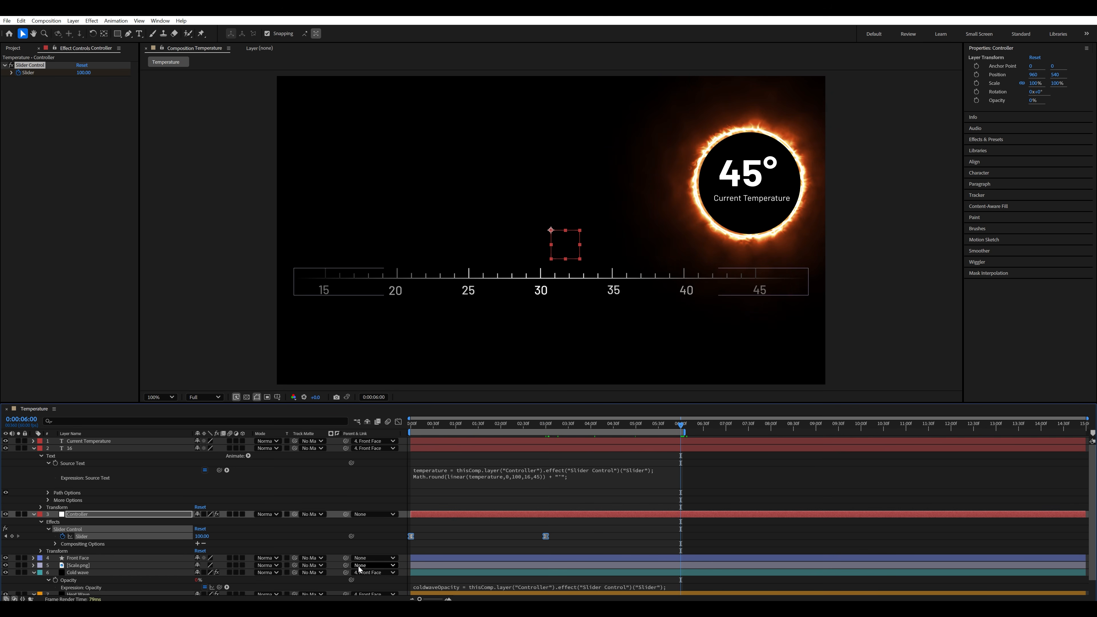
{"action": "left_click", "coordinate": [428, 531]}
{"action": "left_click", "coordinate": [411, 536]}
{"action": "key", "text": "ctrl+c"}
{"action": "key", "text": "ctrl+v"}
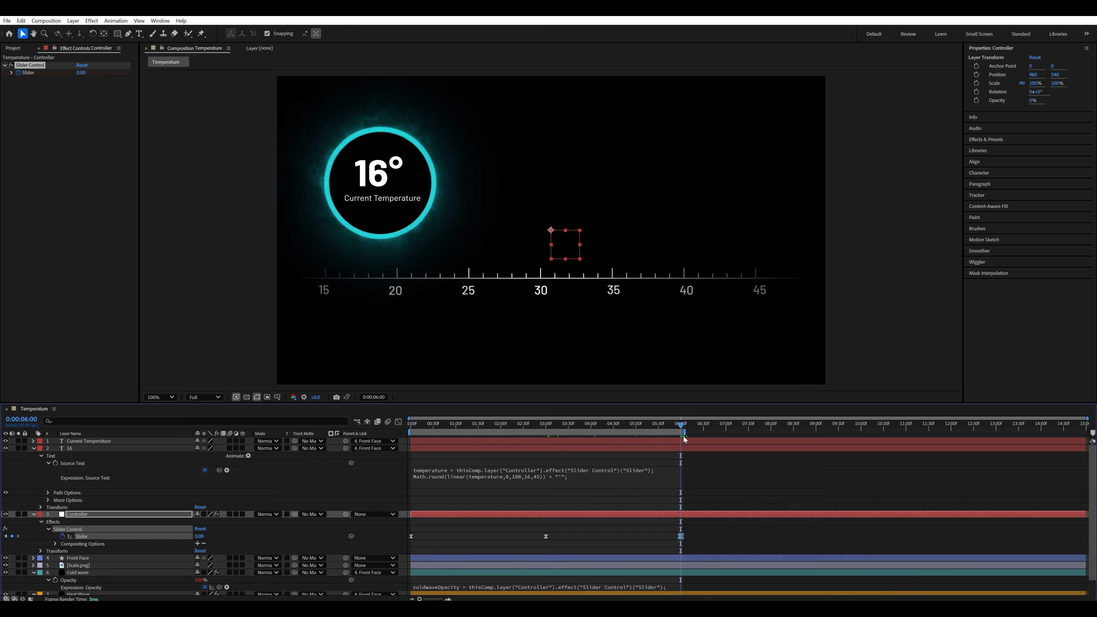
{"action": "key", "text": "Home"}
{"action": "key", "text": "space"}
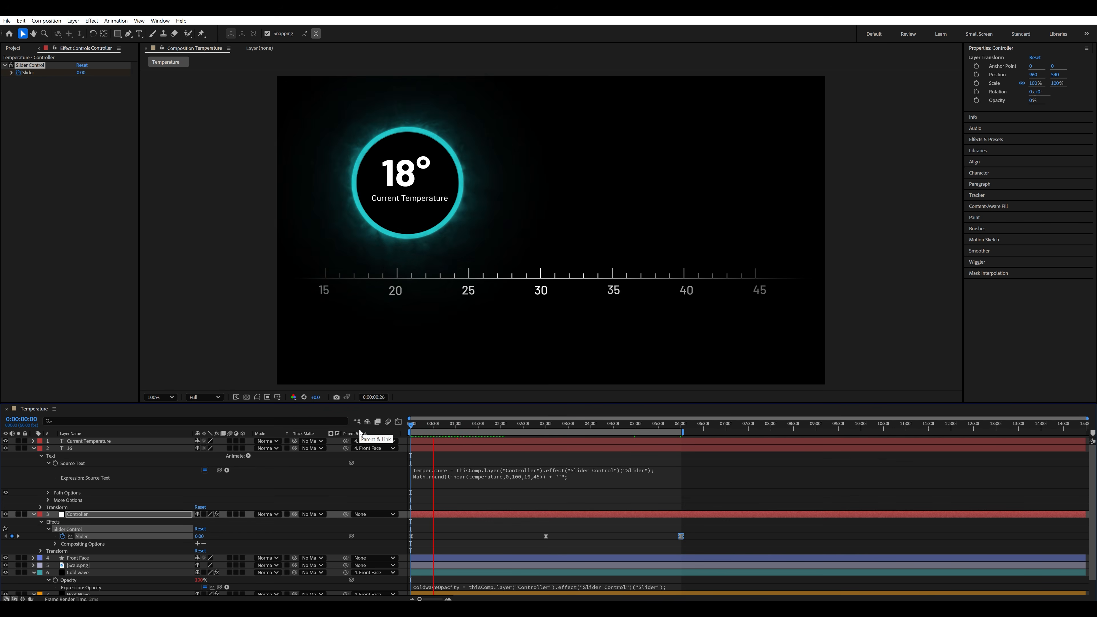